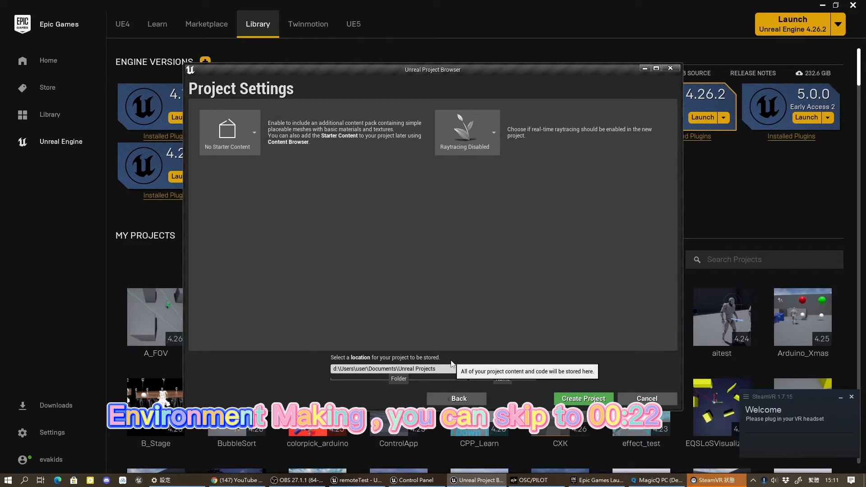
Create the new project under the name totu_remote, without starter content and with raytracing disabled.
type("totu_remote")
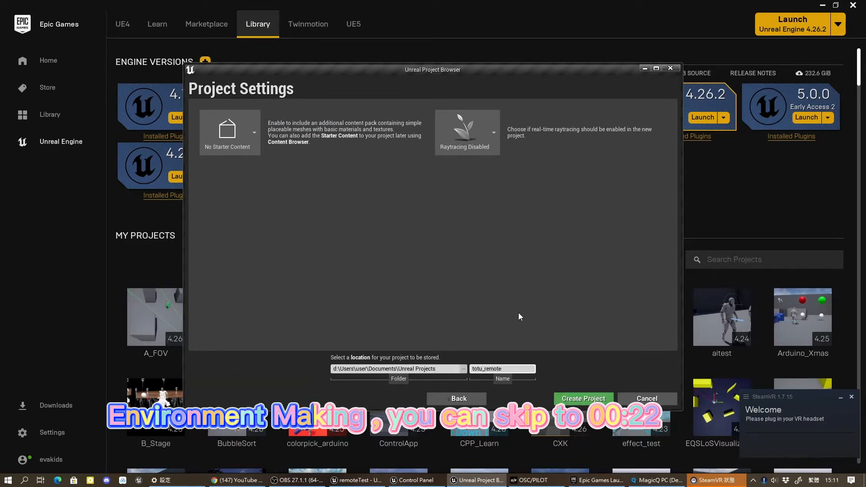
left_click(584, 398)
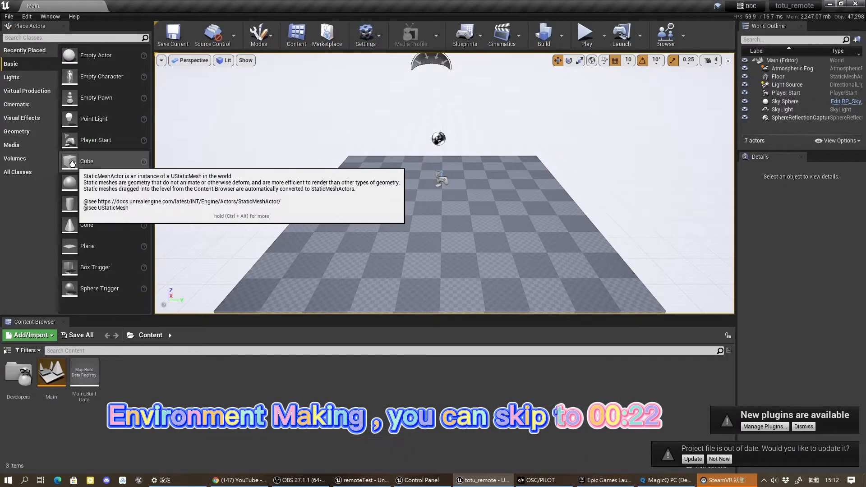
Place a cube, a sphere and a cone in a row across the far end of the floor.
left_click_drag(74, 161, 367, 175)
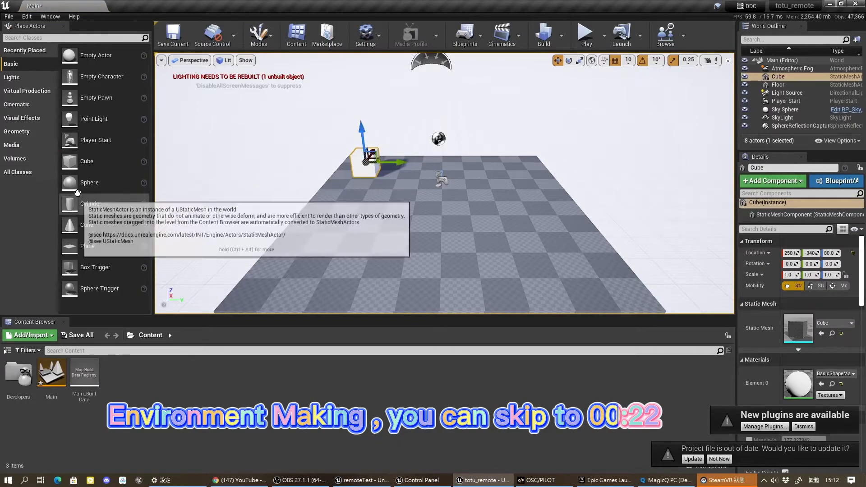
left_click_drag(70, 183, 438, 161)
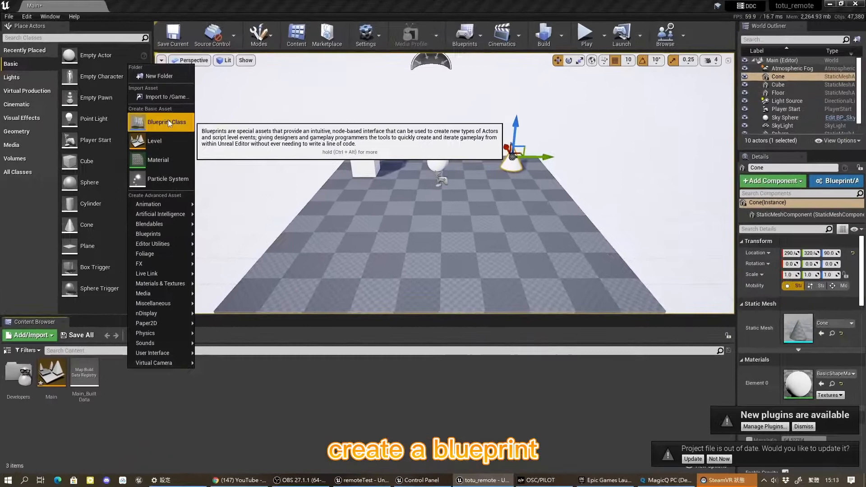
Create a blueprint class with Actor as parent, name it totu and open it for editing.
left_click(168, 118)
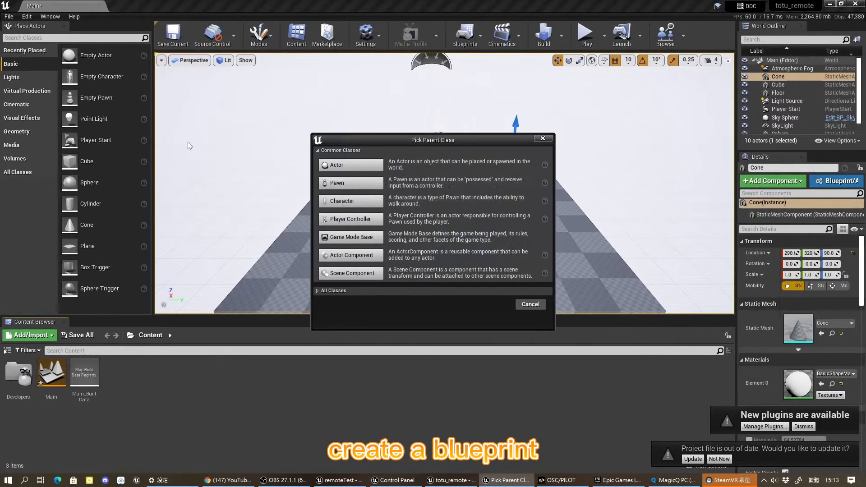
left_click(343, 165)
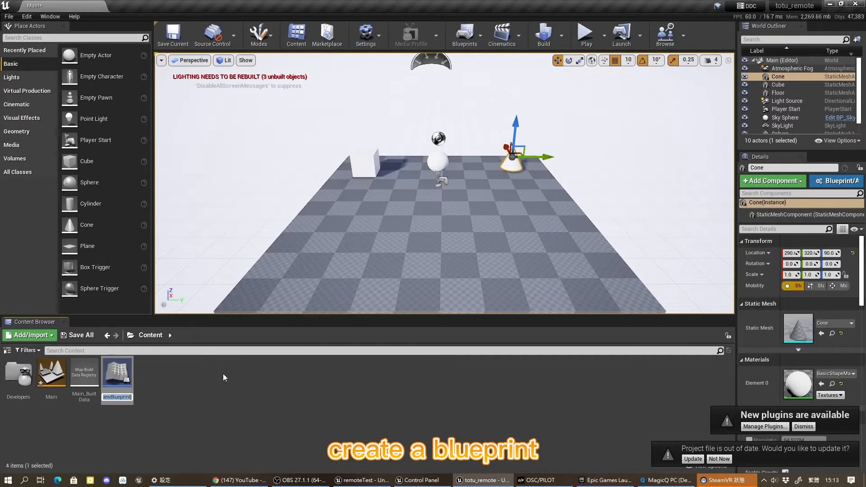
type("totu")
key("Return")
double_click(116, 373)
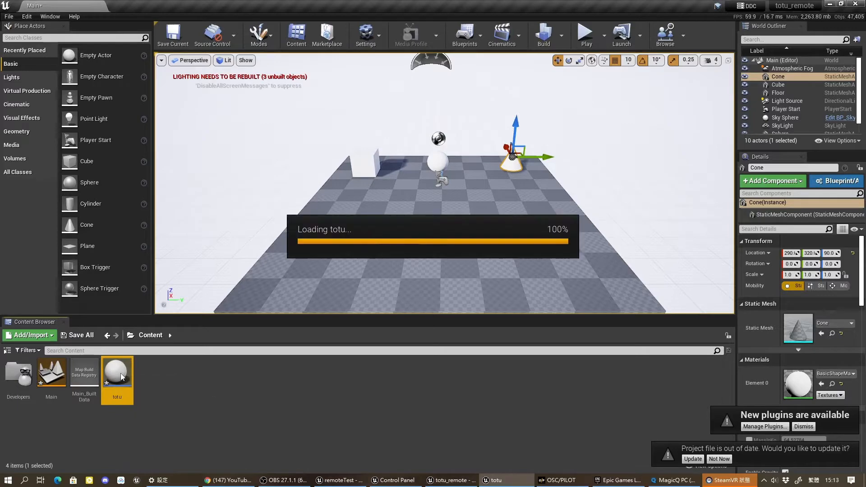
Add a Cube component under the totu blueprint's scene root, keeping its default name.
left_click(101, 100)
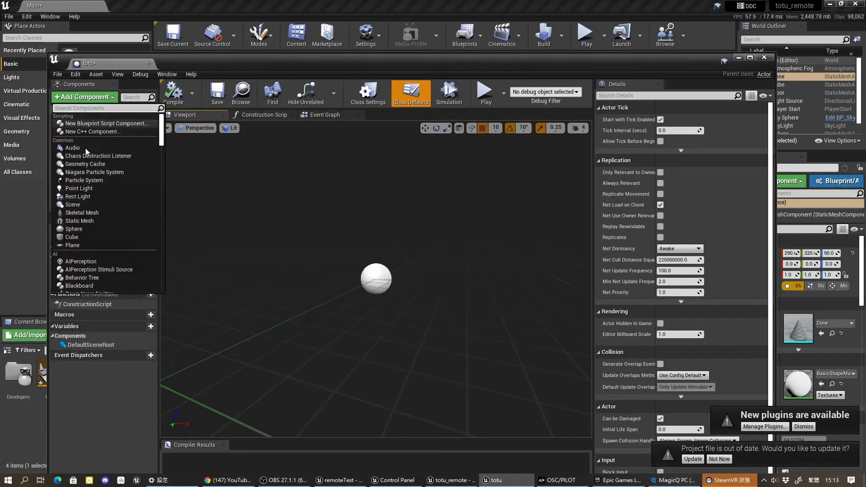
left_click(73, 237)
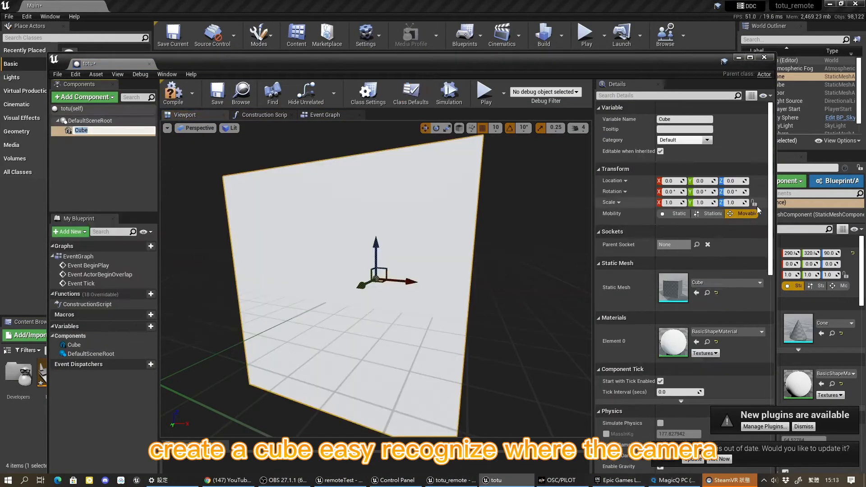
key("Return")
Scale the Cube component uniformly to 0.5 and raise it to Z 20.
left_click(737, 202)
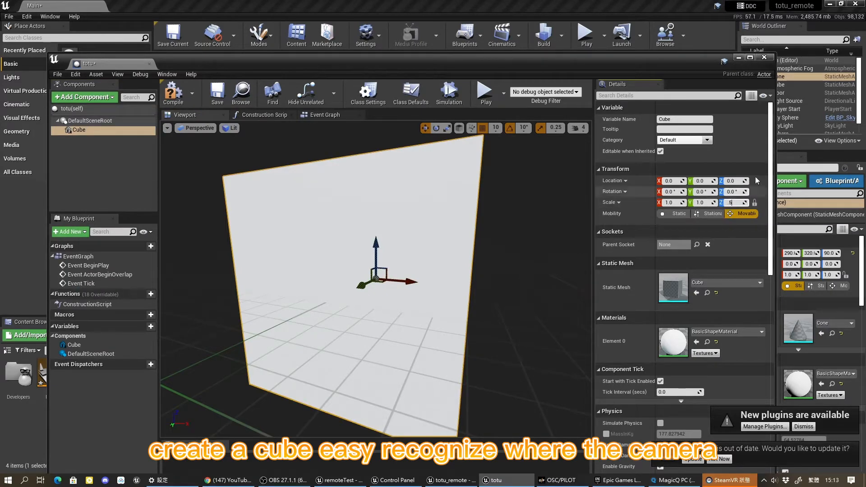
type(".5")
key("Return")
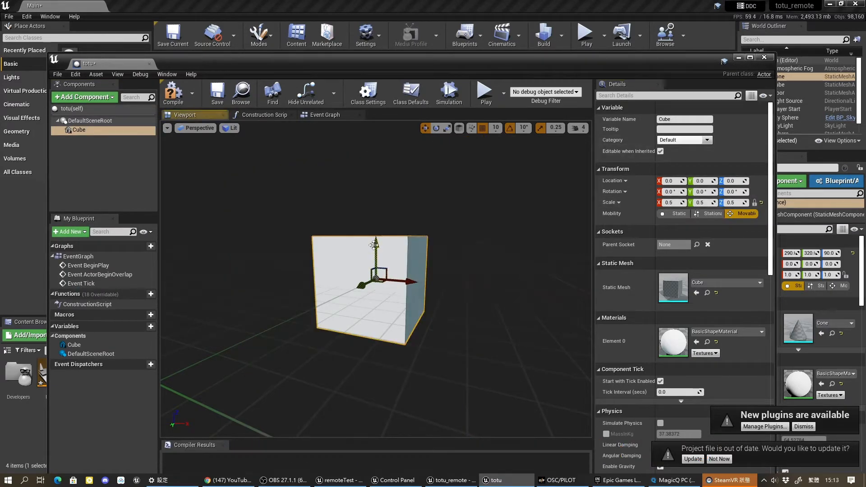
left_click_drag(374, 245, 375, 212)
Add a Camera component under the cube, raise it to Z 100, and compile and save the blueprint.
left_click(83, 97)
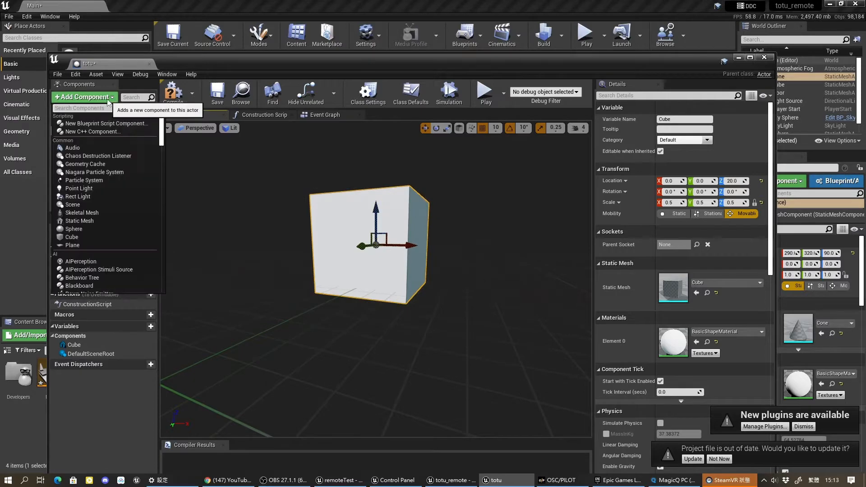
scroll(97, 215, "down", 5)
scroll(83, 244, "down", 5)
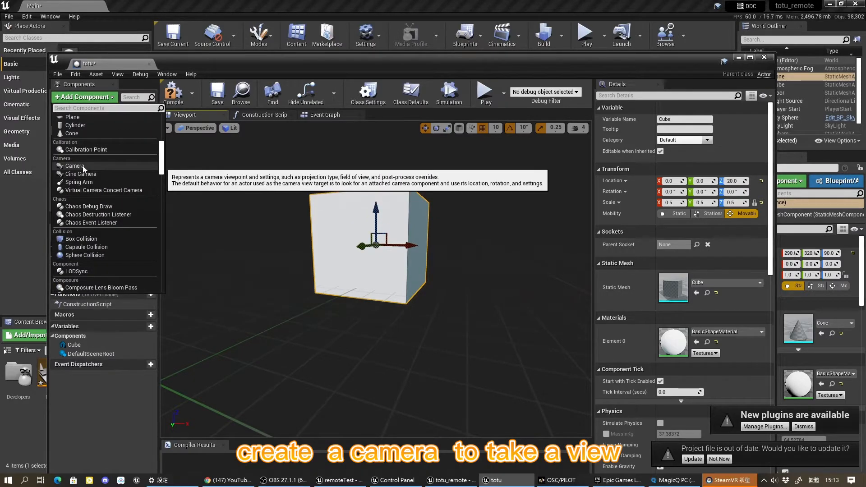
left_click(83, 167)
left_click_drag(377, 247, 376, 131)
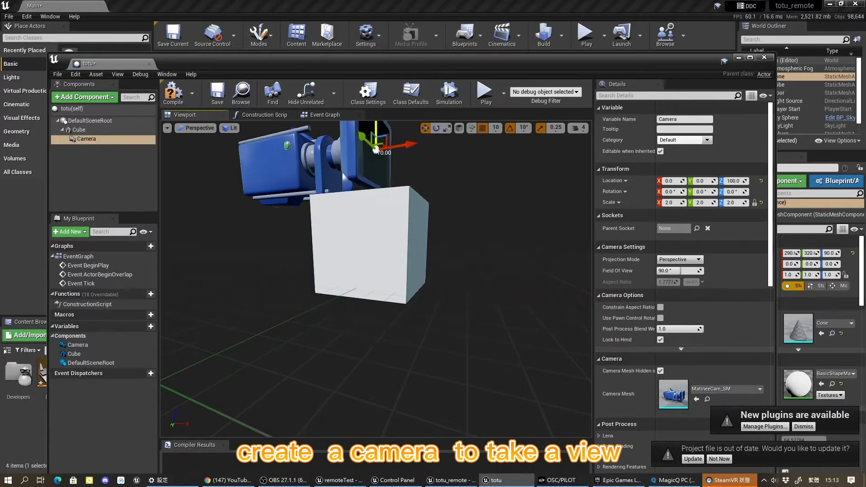
left_click(223, 98)
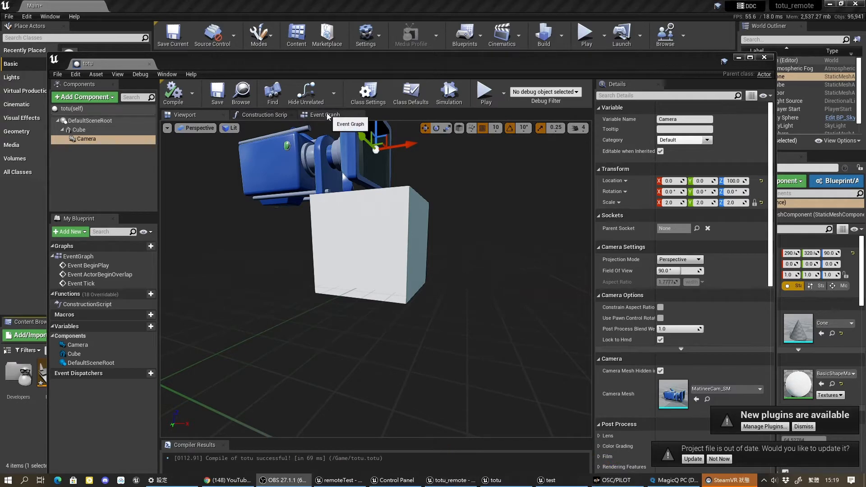
Switch to the blueprint's event graph and create a Vector variable named o_locat.
left_click(325, 114)
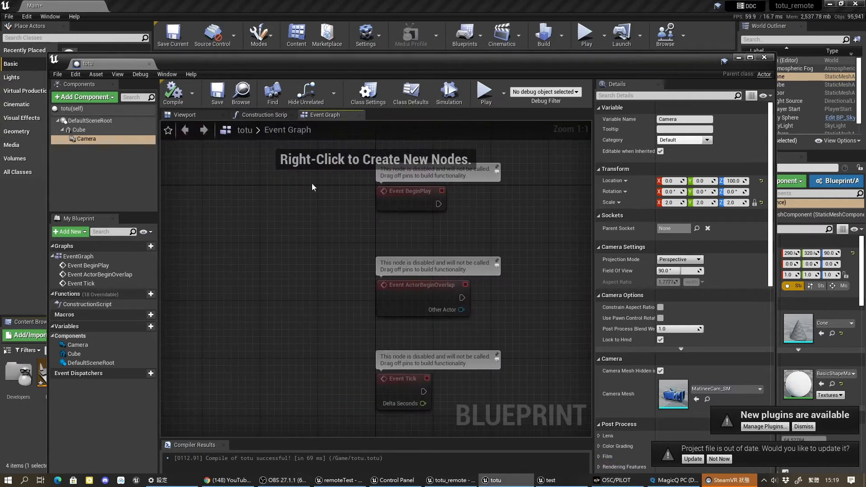
left_click(145, 326)
type("o")
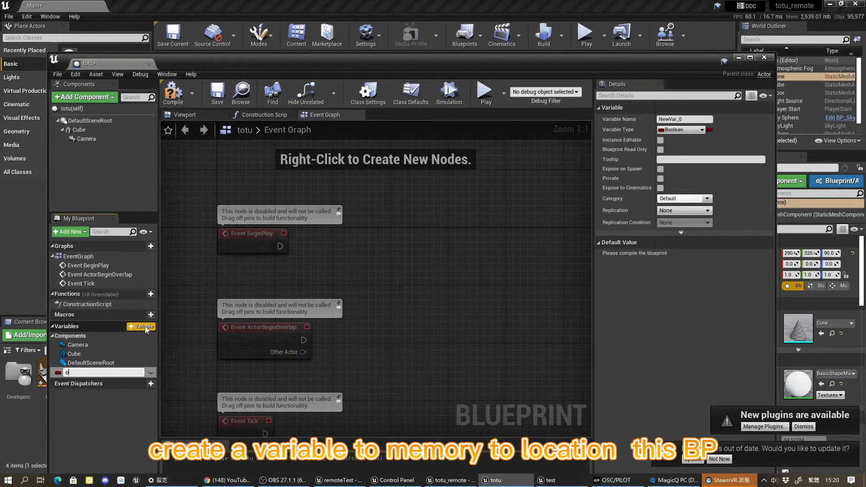
type("_locat")
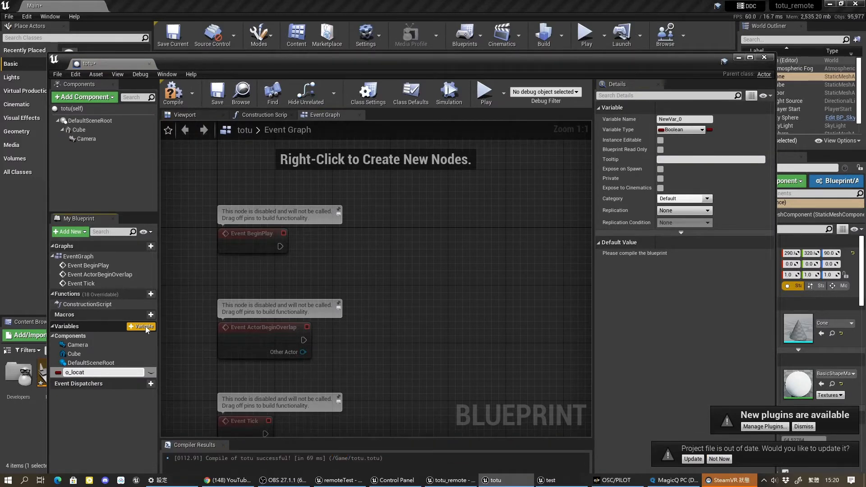
key("Return")
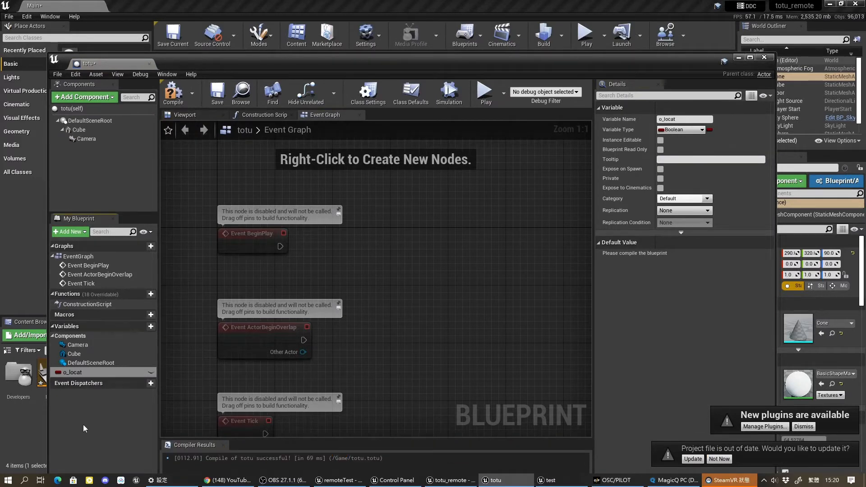
left_click(702, 130)
left_click(632, 224)
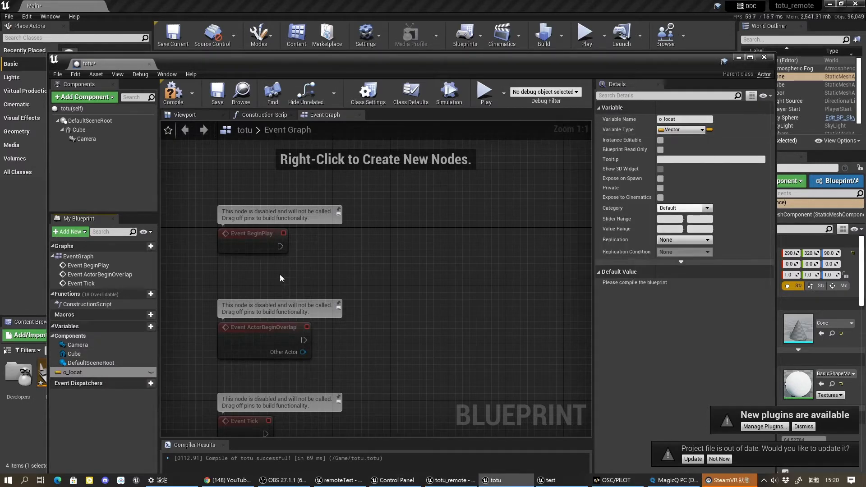
Delete the Event ActorBeginOverlap and Event Tick nodes from the event graph.
left_click_drag(72, 373, 368, 318)
right_click_drag(368, 320, 431, 226)
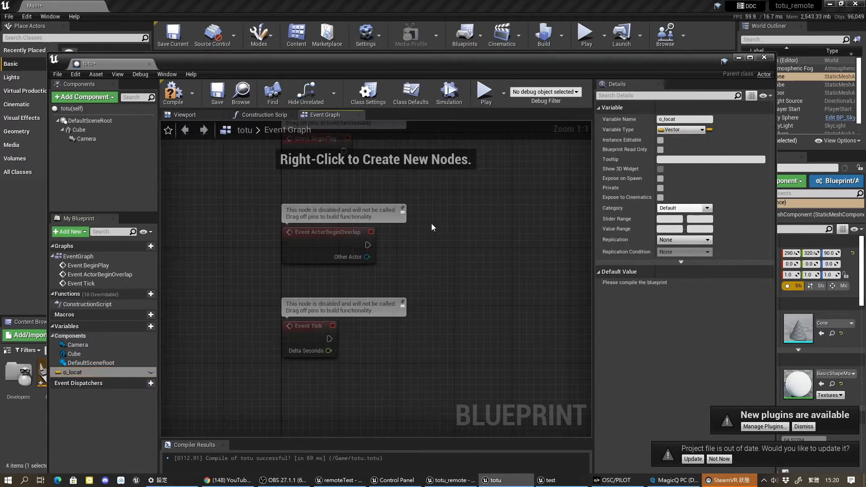
left_click_drag(431, 226, 261, 374)
key("Delete")
Place getter nodes for o_locat and DefaultSceneRoot below the Event BeginPlay node.
right_click_drag(491, 294, 415, 388)
left_click_drag(72, 355, 253, 294)
left_click(263, 301)
left_click(232, 234)
right_click_drag(358, 240, 377, 243)
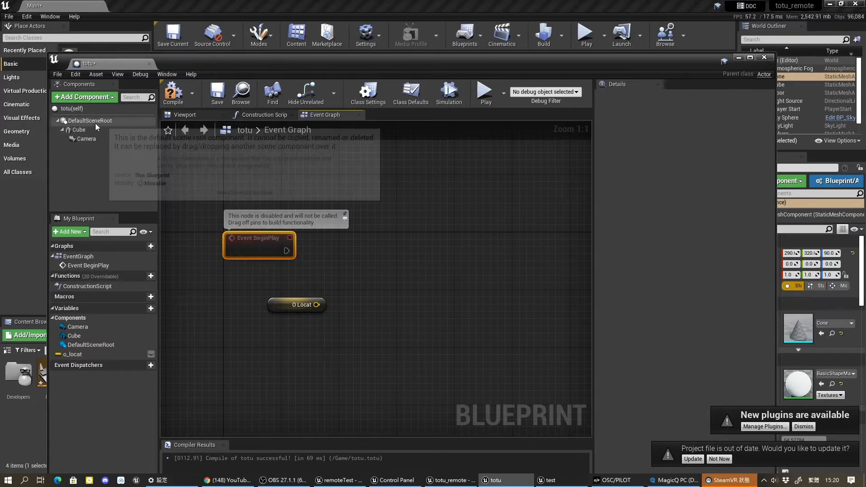
left_click_drag(95, 123, 249, 272)
Add a SetRelativeLocation (DefaultSceneRoot) node driven by Event BeginPlay's execution output.
right_click_drag(295, 252, 306, 299)
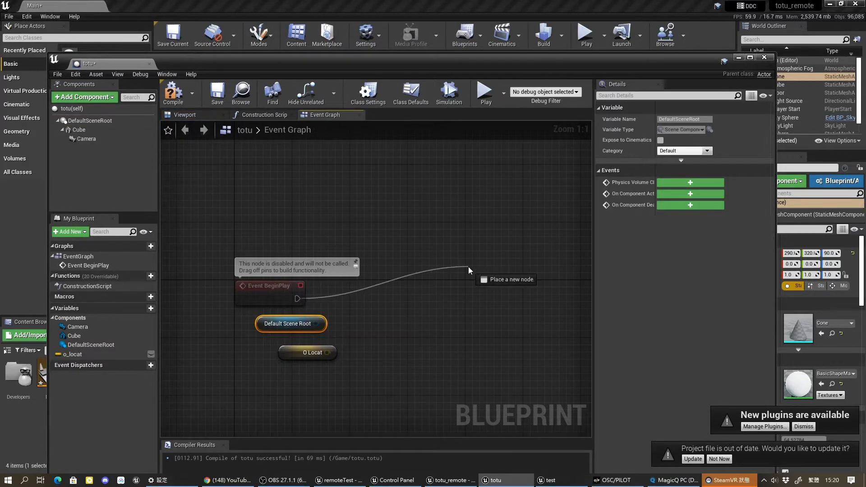
left_click_drag(468, 267, 469, 267)
type("set")
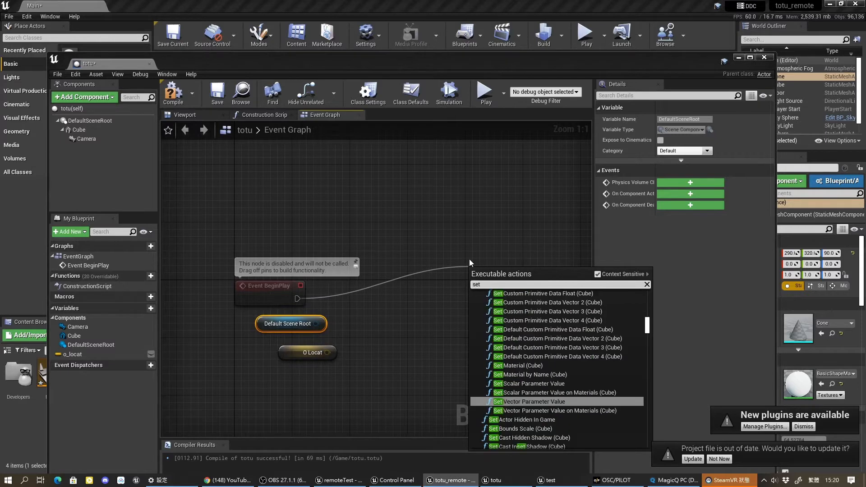
type(" location")
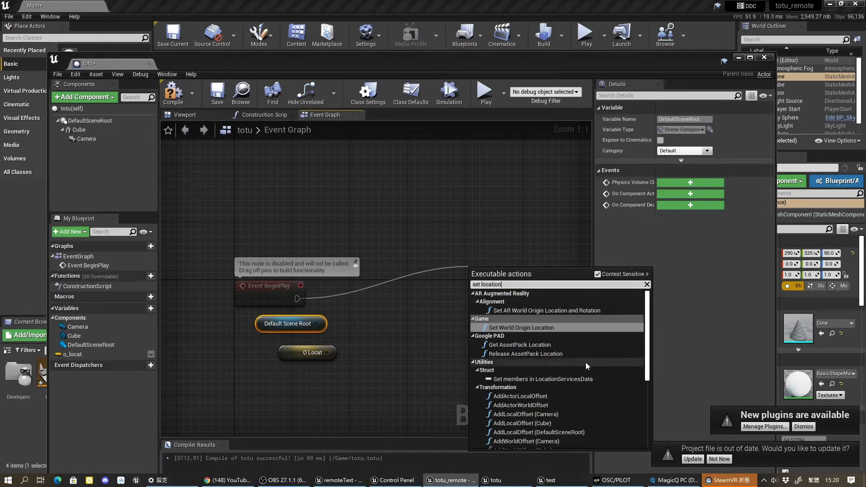
scroll(581, 394, "down", 6)
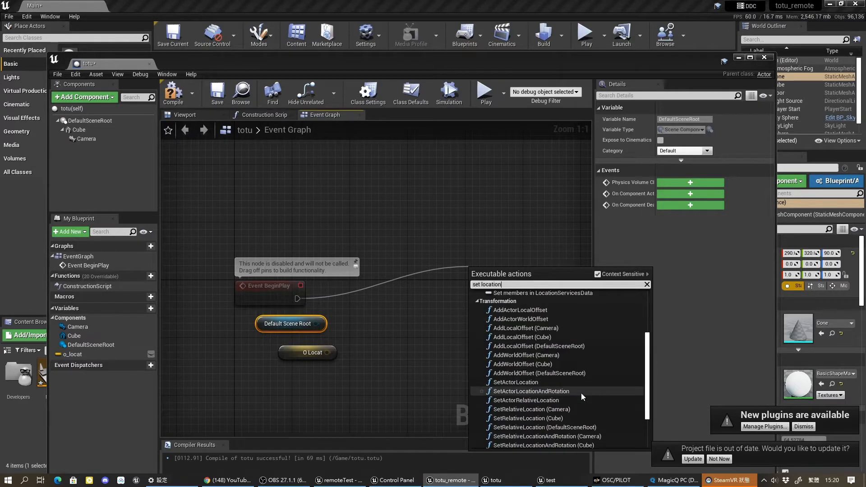
scroll(582, 394, "down", 1)
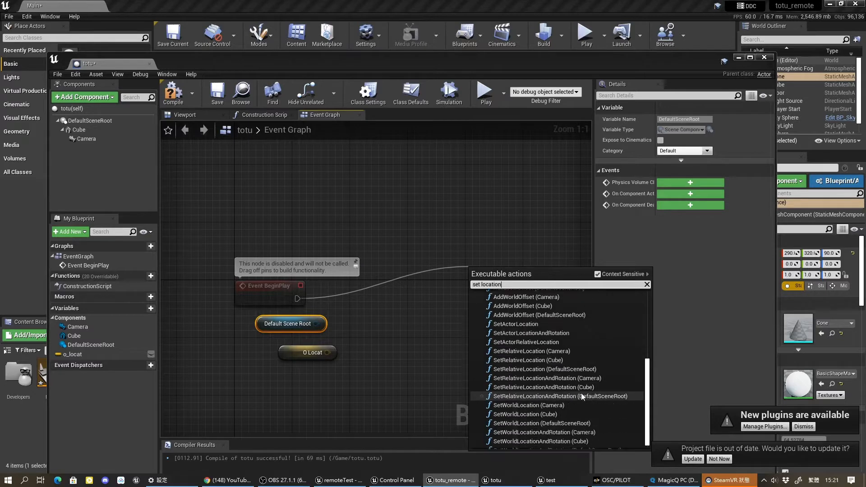
left_click(580, 370)
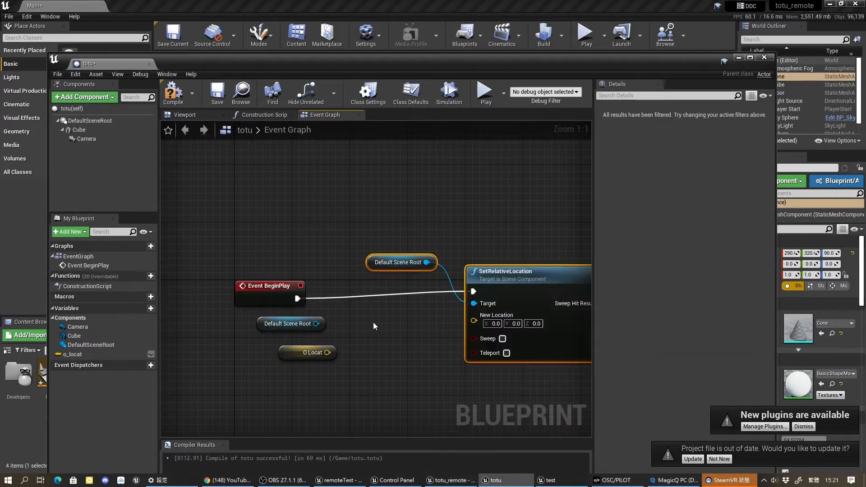
Delete the unconnected Default Scene Root node and wire O Locat into SetRelativeLocation's New Location input.
left_click(277, 324)
key("Delete")
left_click_drag(327, 353, 474, 321)
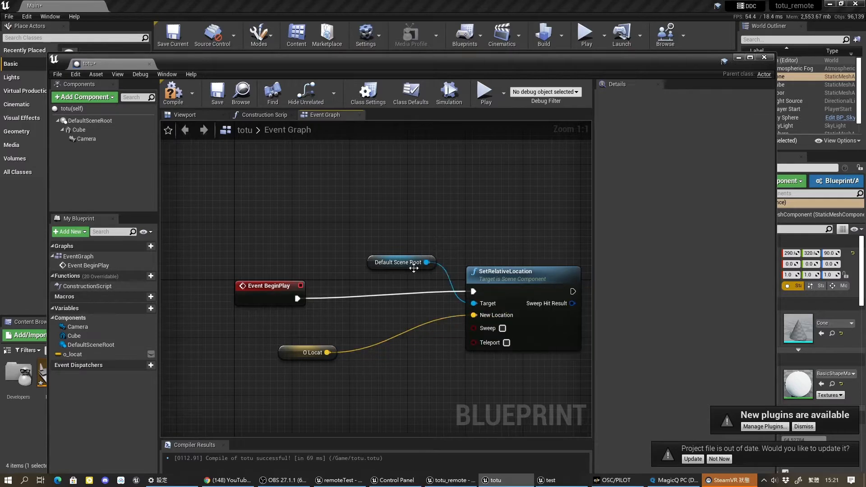
Move the Default Scene Root node beside Event BeginPlay and disconnect O Locat from New Location.
left_click_drag(414, 268, 376, 301)
left_click(402, 333, "alt")
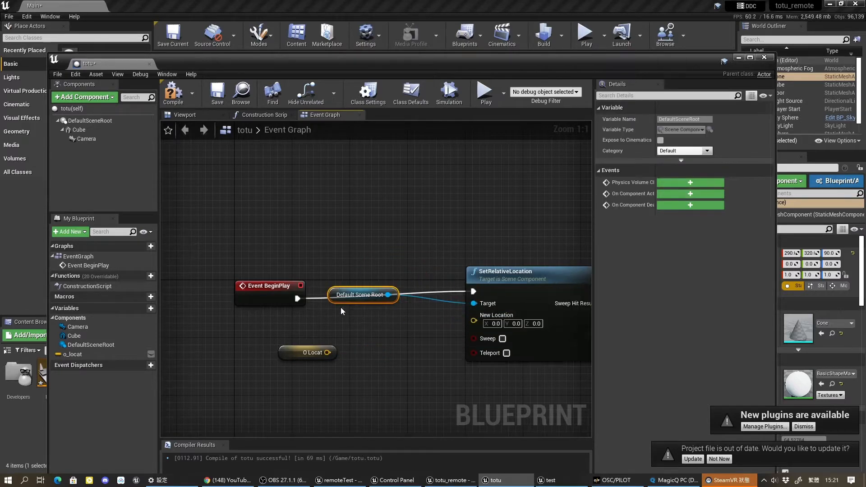
Move the blueprint window off the level view and place a totu actor in the level at X -270, Z 20.
left_click_drag(484, 59, 590, 400)
left_click_drag(444, 255, 540, 247)
left_click_drag(487, 406, 315, 328)
right_click_drag(676, 188, 661, 182)
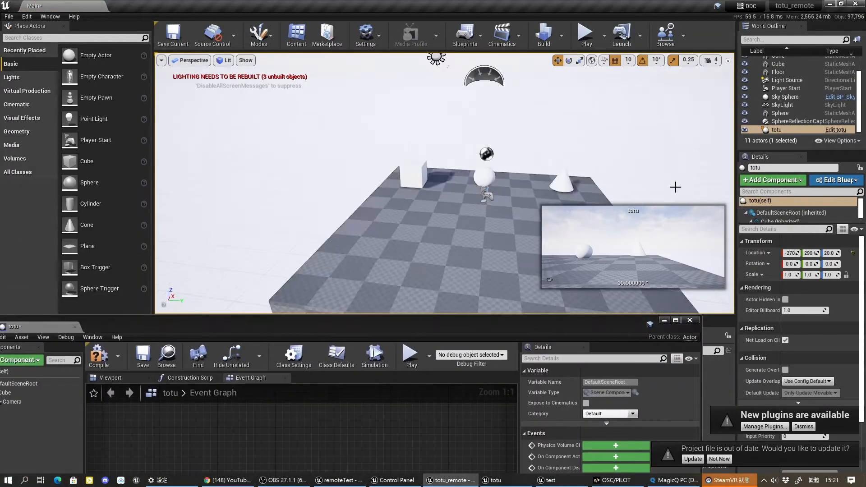
Bring the blueprint graph back into view, select the O Locat node, and compile and save the blueprint.
left_click_drag(421, 326, 433, 155)
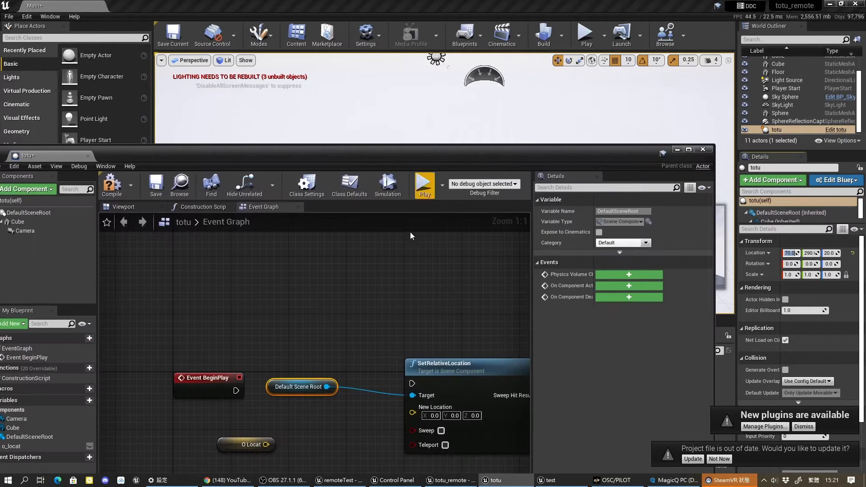
left_click(242, 438)
left_click(112, 185)
left_click(156, 185)
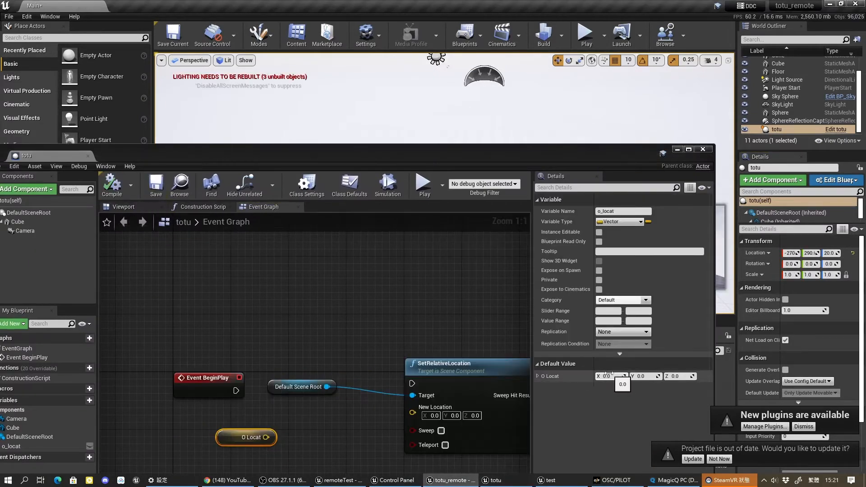
Set the o_locat variable's default value to the level actor's location: X -270, Y 290, Z 20.
left_click(606, 376)
left_click(812, 253)
key("ctrl+c")
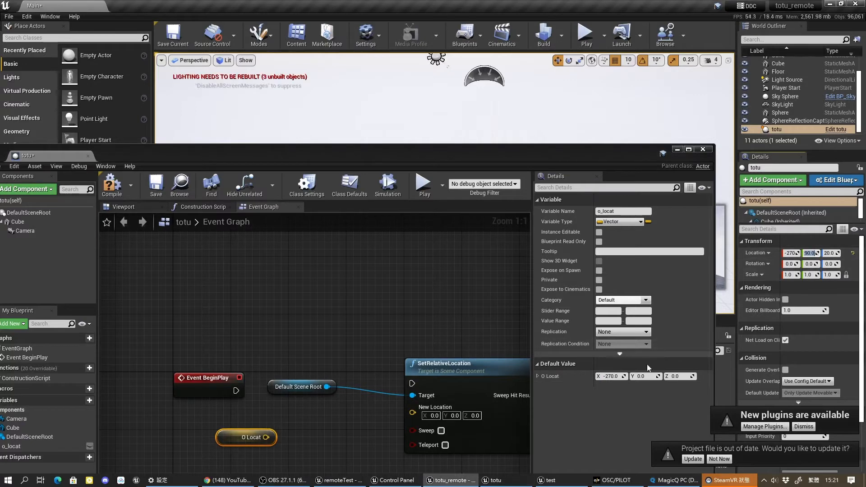
left_click(644, 376)
key("ctrl+v")
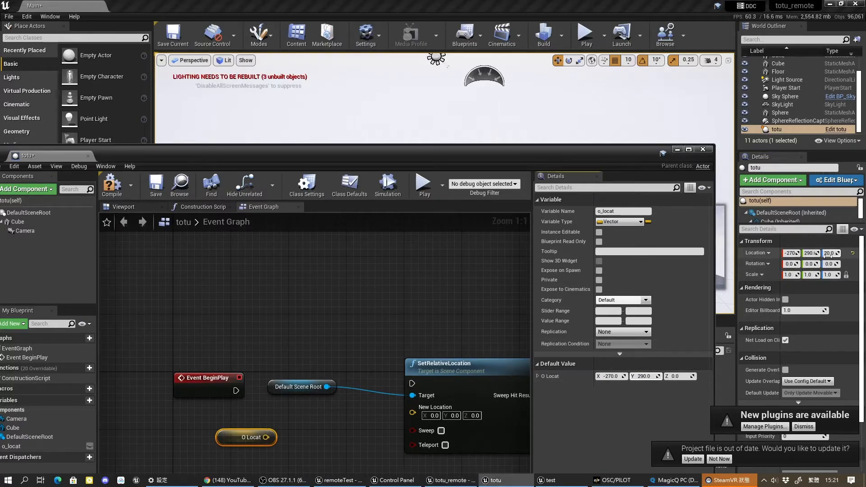
left_click(674, 376)
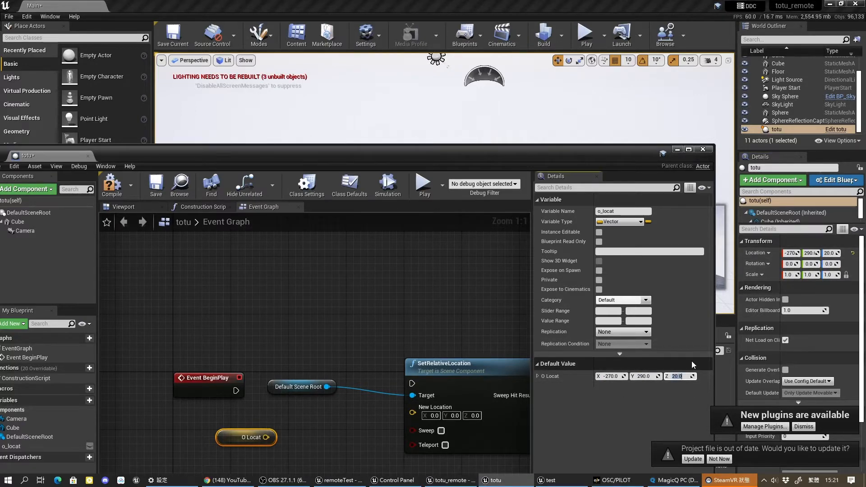
Wire O Locat into New Location and Event BeginPlay into SetRelativeLocation, and rearrange the Default Scene Root and Event BeginPlay nodes.
left_click(424, 288)
left_click_drag(266, 437, 421, 409)
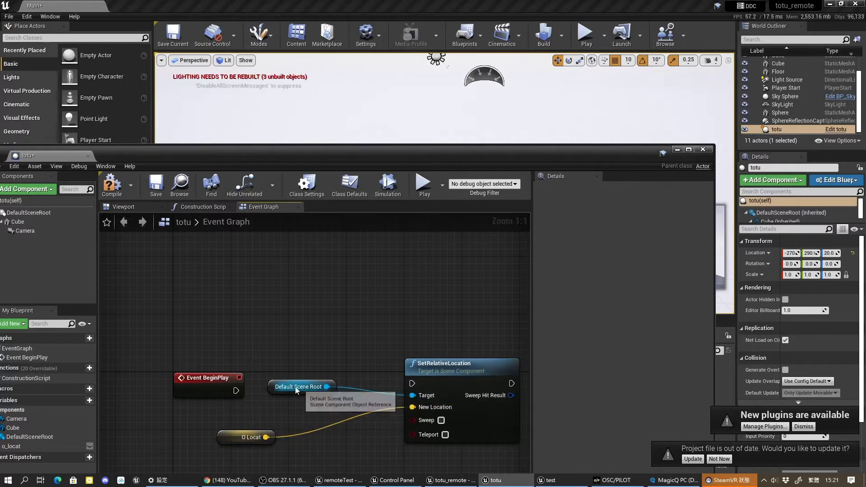
left_click_drag(236, 391, 414, 388)
left_click_drag(294, 393, 251, 414)
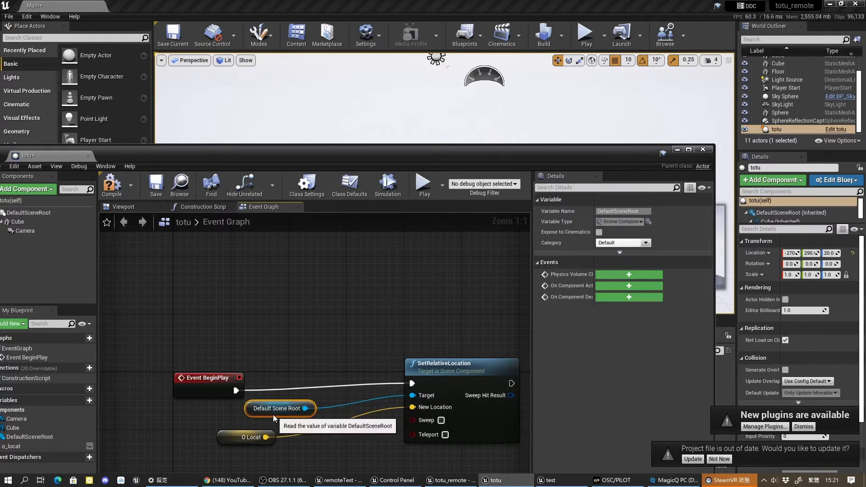
left_click_drag(203, 382, 225, 345)
Move the blueprint window off the level view, play-test the level, and stop it.
left_click_drag(443, 157, 450, 356)
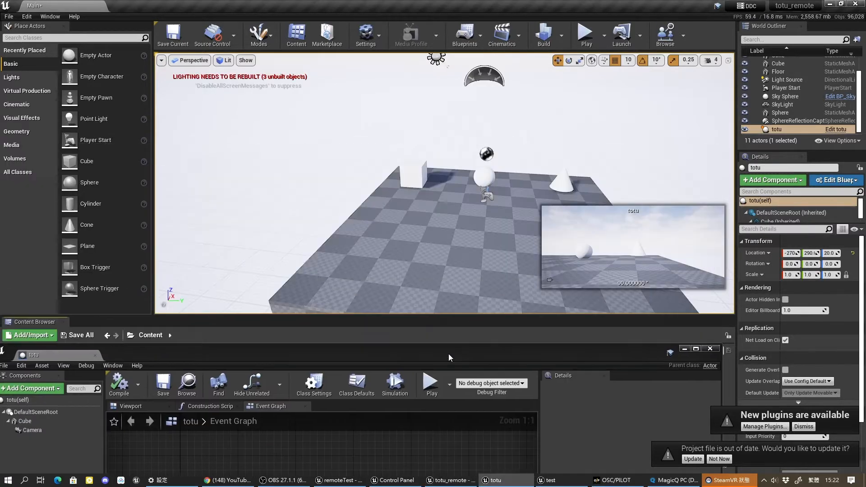
right_click_drag(453, 266, 513, 266)
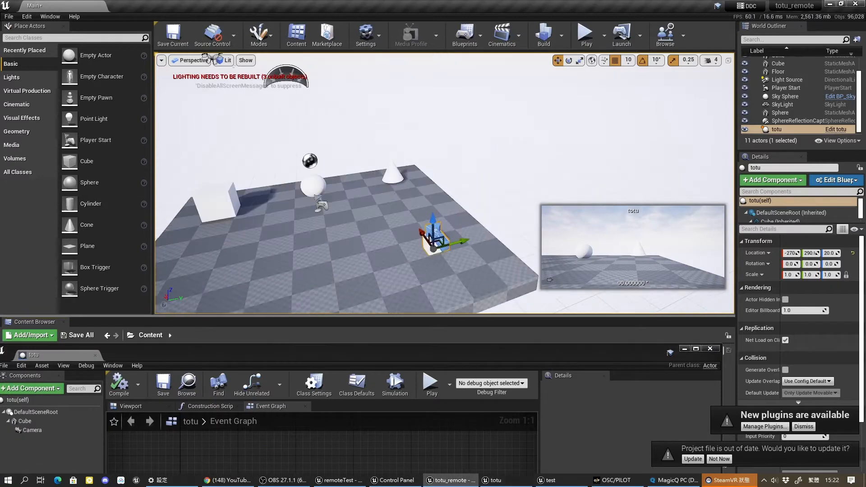
left_click(585, 35)
left_click(610, 35)
right_click_drag(549, 178, 546, 182)
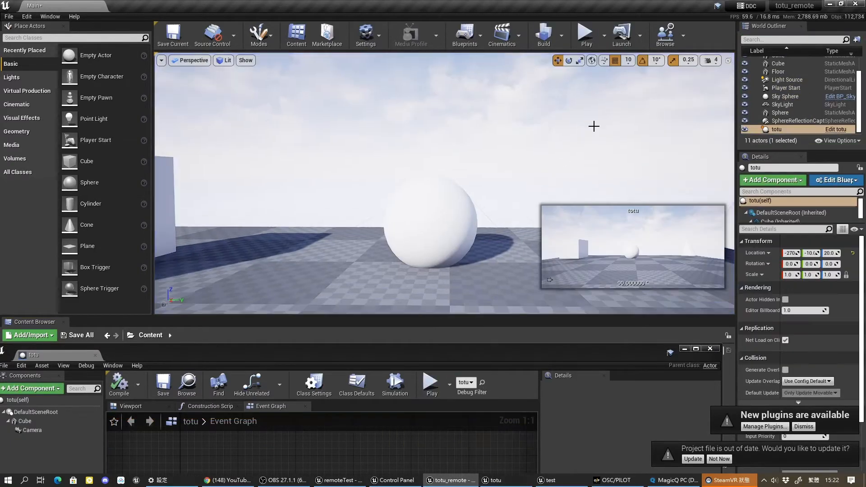
key("s")
right_click_drag(594, 126, 603, 145)
Check the event graph, play-test again with the level view exposed to see the cube's start point, and stop.
left_click_drag(453, 346, 455, 89)
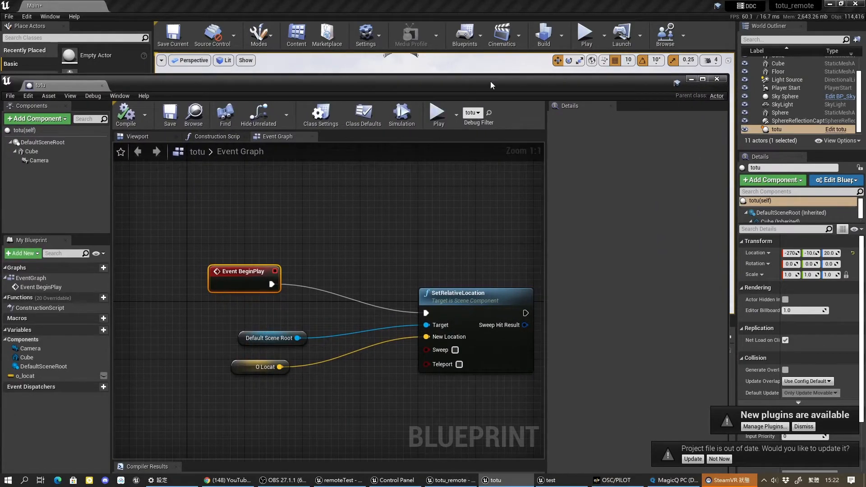
left_click_drag(490, 81, 524, 284)
left_click(470, 318)
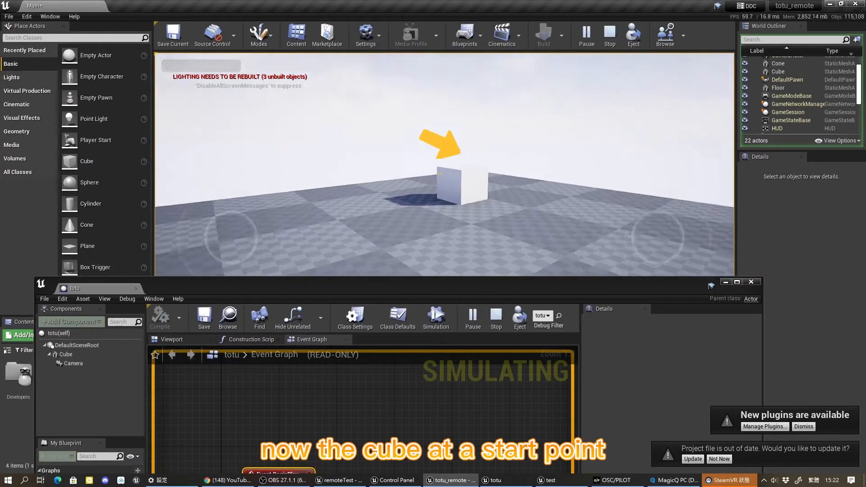
key("Escape")
Move the totu actor in the level along its Y axis to Y 270.
right_click_drag(444, 198, 181, 199)
left_click_drag(431, 287, 427, 278)
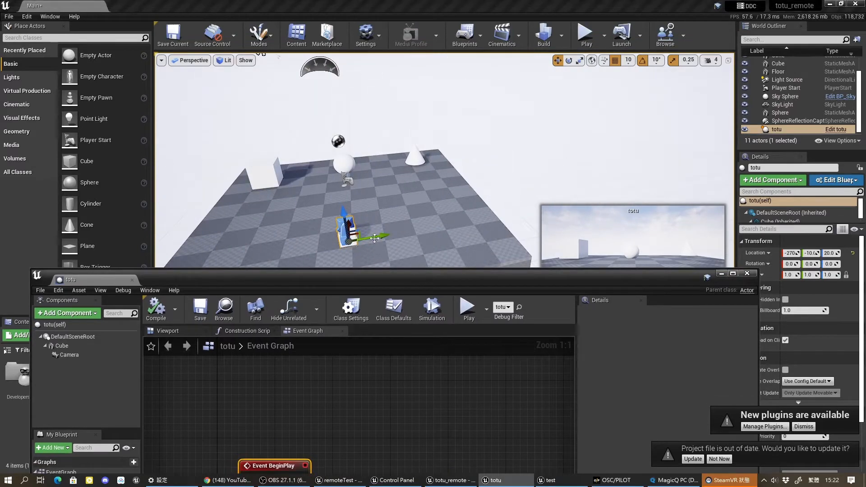
left_click_drag(377, 235, 465, 221)
Bring the blueprint graph back into view and move the SetRelativeLocation node up beside Event BeginPlay.
left_click_drag(480, 285, 475, 113)
right_click_drag(429, 259, 363, 202)
left_click_drag(444, 109, 426, 62)
left_click_drag(421, 223, 377, 194)
right_click_drag(382, 344, 369, 279)
scroll(302, 307, "down", 6)
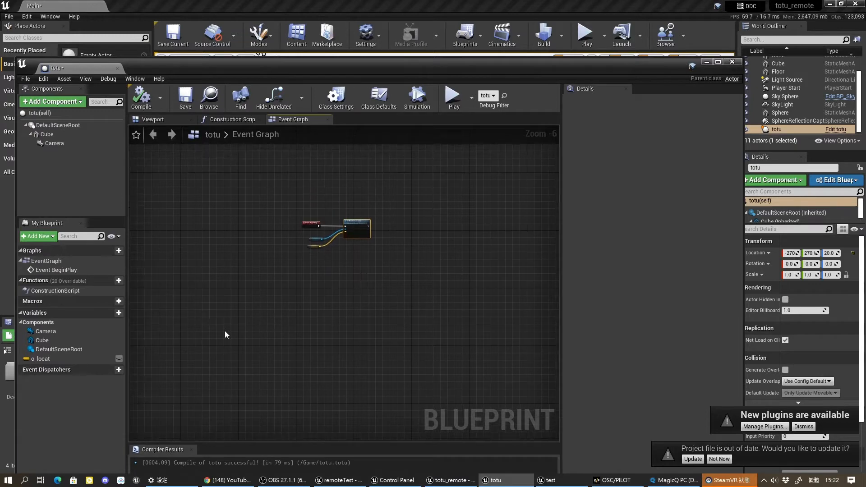
Add a new vector variable, place a Cube reference in the graph, and add the variable's SET node after SetRelativeLocation.
left_click(117, 313)
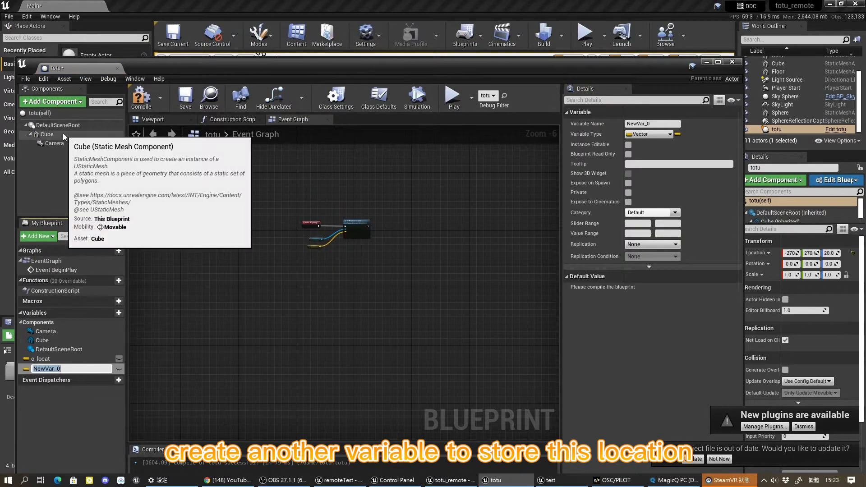
left_click_drag(63, 134, 326, 252)
scroll(364, 260, "up", 4)
right_click_drag(363, 258, 302, 359)
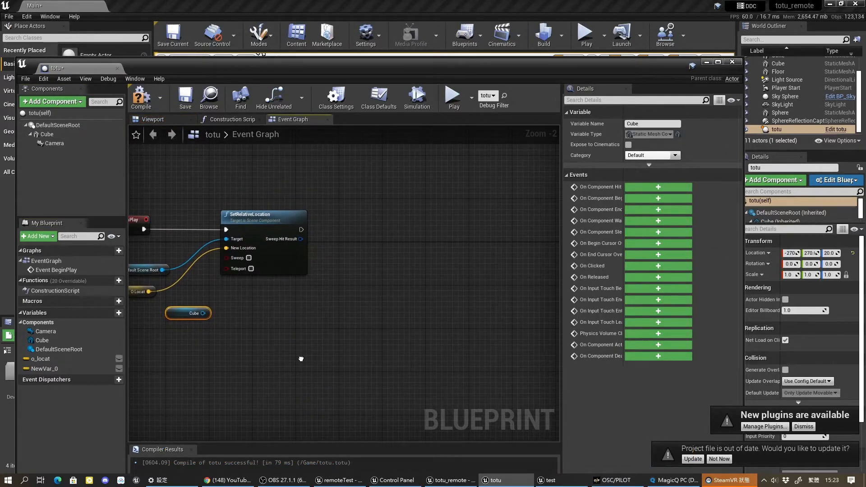
left_click_drag(59, 367, 359, 235, "alt")
Get Relative Location from the Cube reference, wire it into the SET node, and place the getter next to Cube.
right_click_drag(202, 313, 208, 257)
left_click_drag(208, 257, 306, 269)
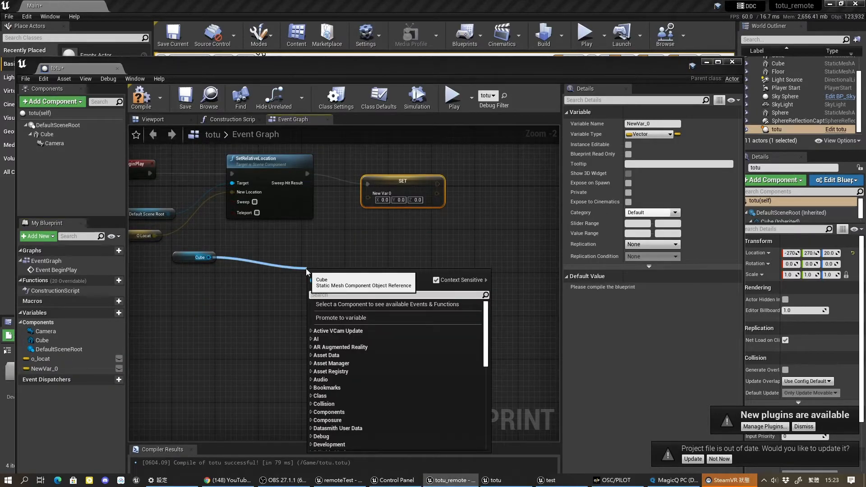
type("get re")
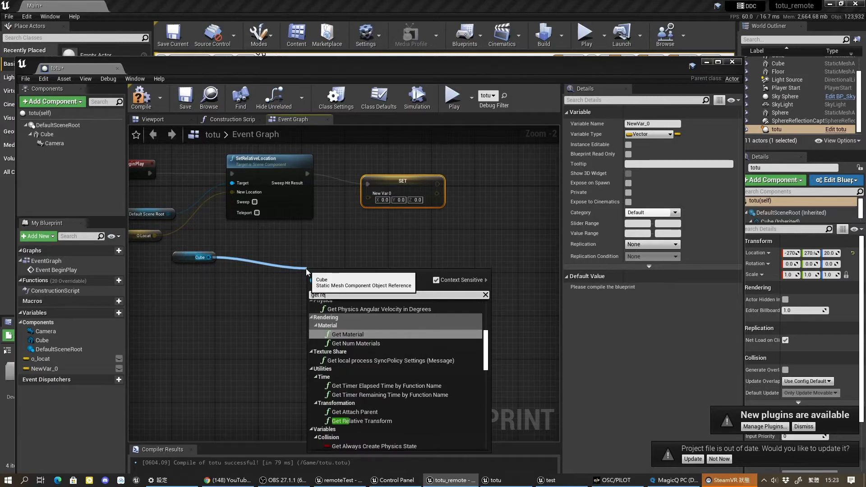
type("l")
left_click(370, 364)
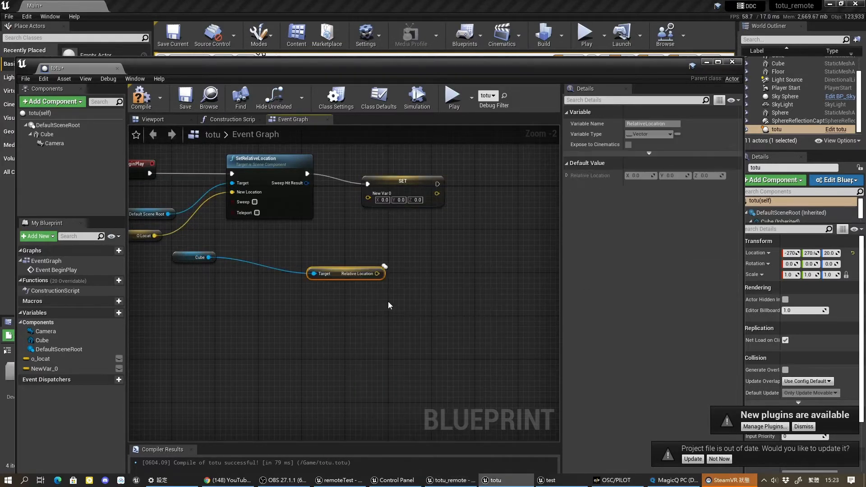
left_click_drag(377, 274, 371, 199)
left_click_drag(339, 273, 263, 251)
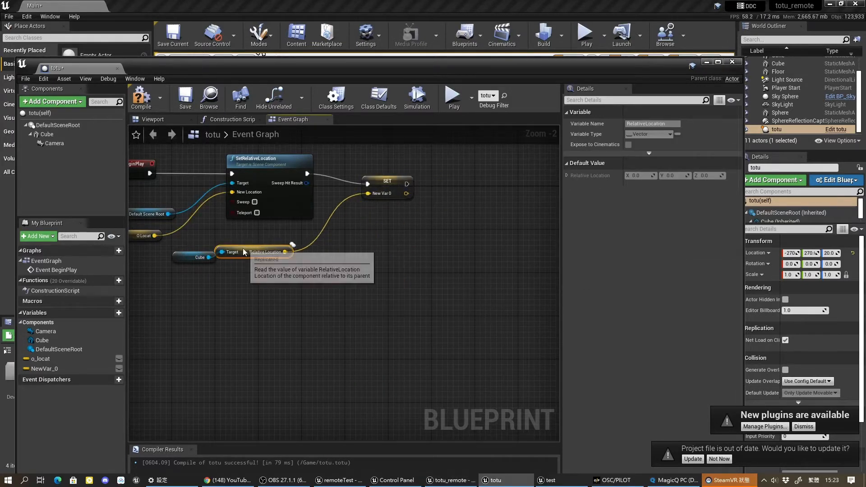
right_click_drag(349, 271, 339, 284)
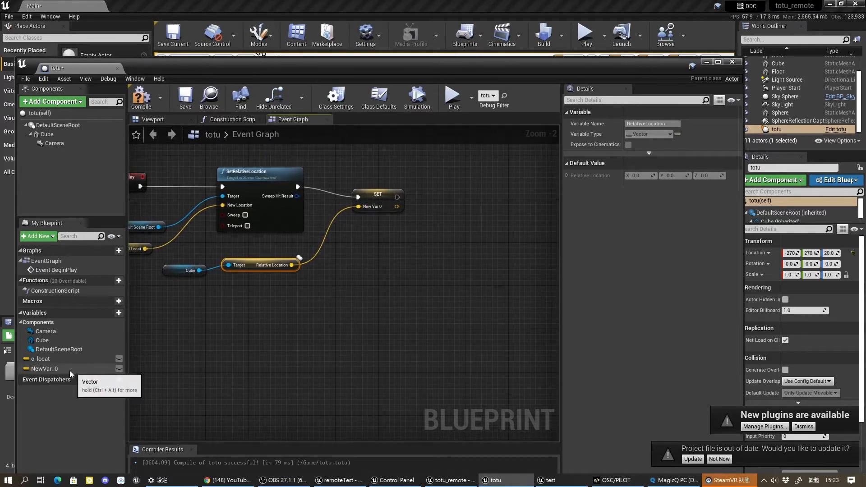
Rename the new vector variable "get rel location" and move the Cube node below the Relative Location node.
left_click(45, 369)
left_click(45, 369)
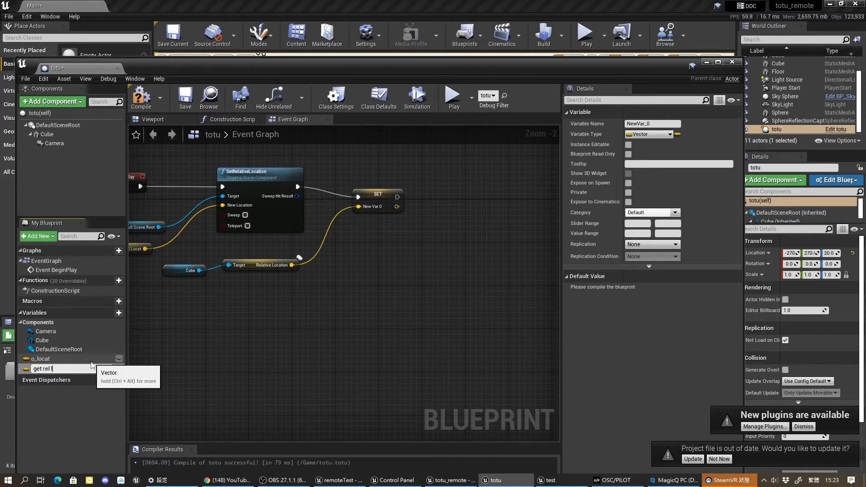
key("Return")
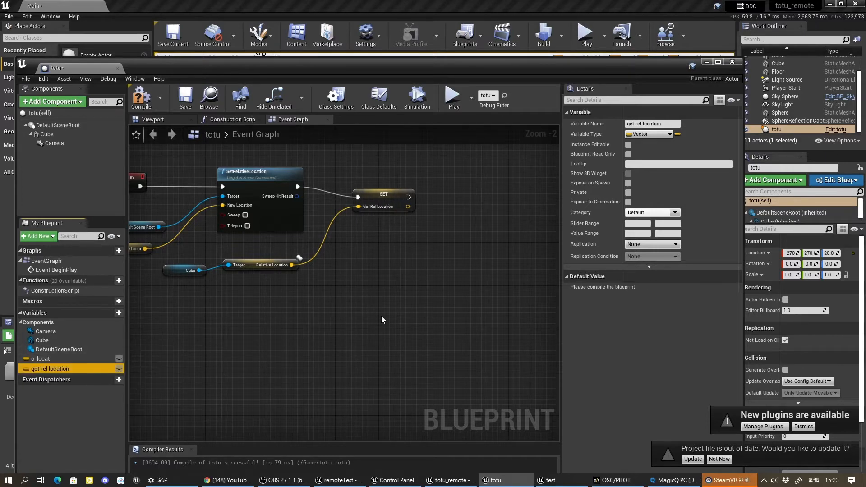
right_click_drag(385, 311, 373, 272)
left_click_drag(158, 236, 159, 263)
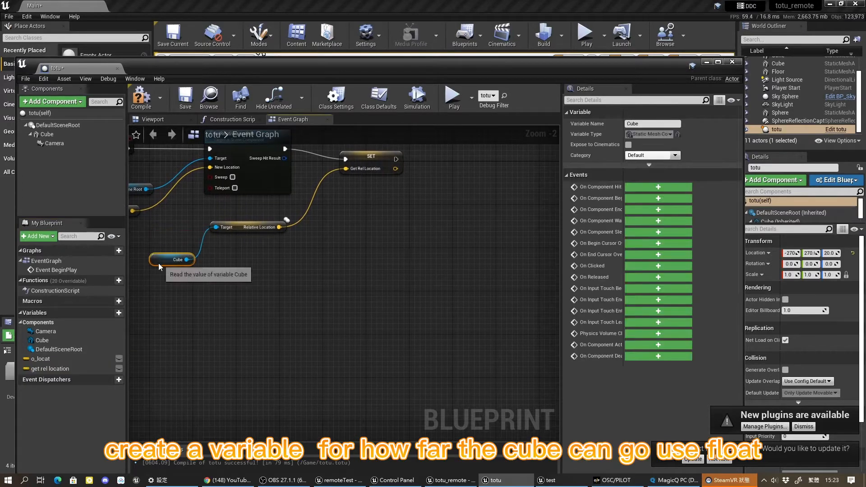
Create a Float variable named "move" and make it instance editable.
left_click(116, 313)
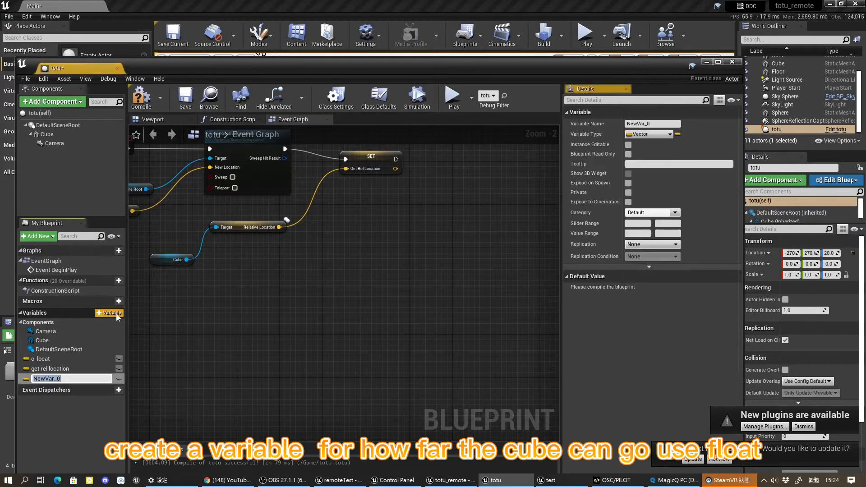
left_click(659, 135)
left_click(559, 192)
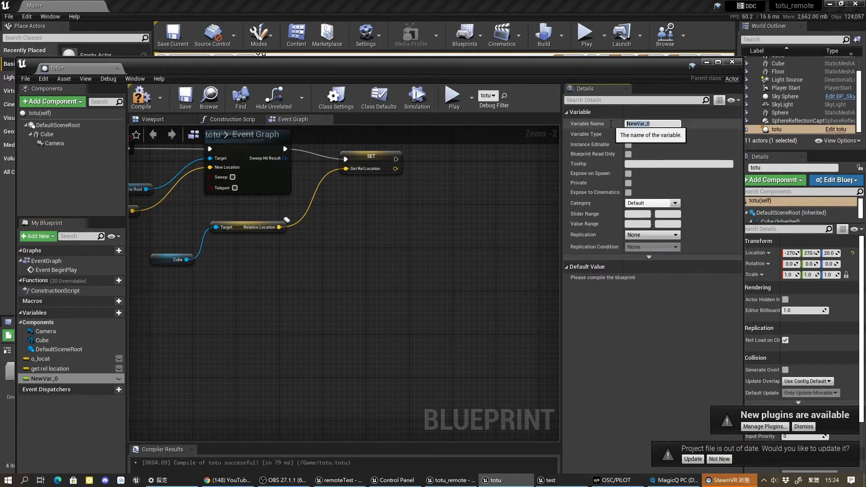
left_click(661, 123)
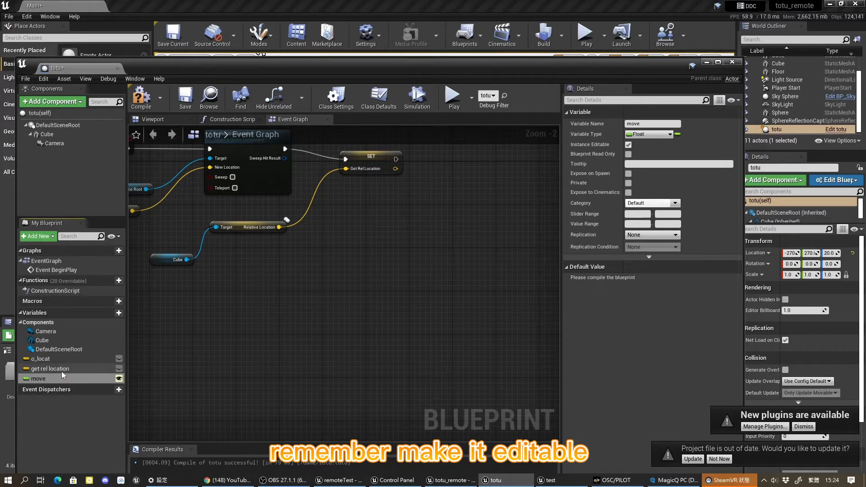
Place a getter for the get rel location variable below the graph nodes and split it into X, Y and Z.
left_click_drag(61, 372, 254, 283)
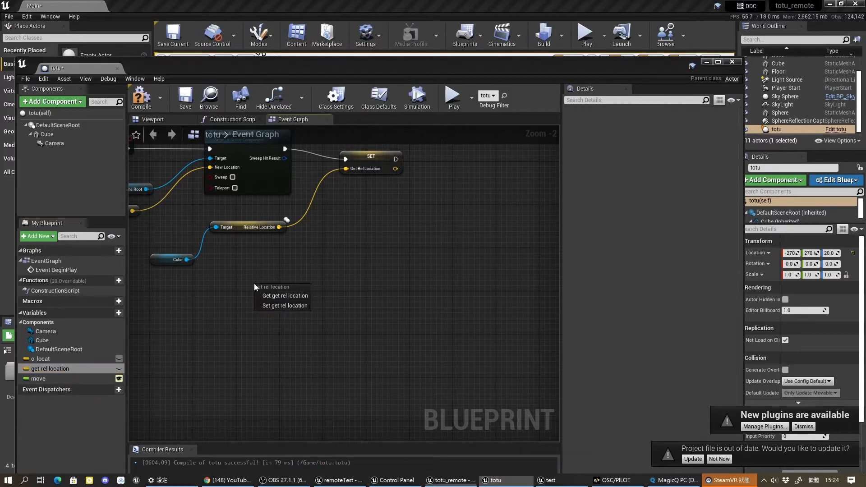
left_click(285, 298)
right_click(293, 289)
left_click(312, 299)
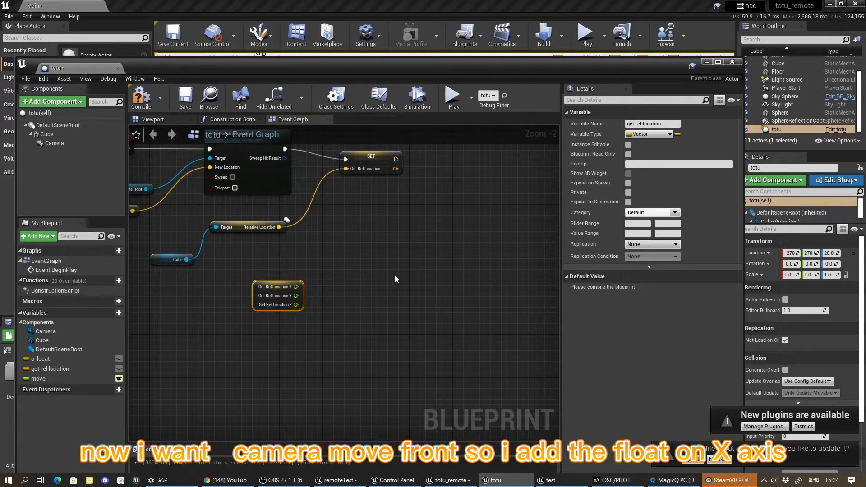
Duplicate the SetRelativeLocation node, run it after the SET node, and wire Cube into its Target.
right_click_drag(395, 280, 362, 303)
left_click(203, 158)
key("ctrl+c")
key("ctrl+v")
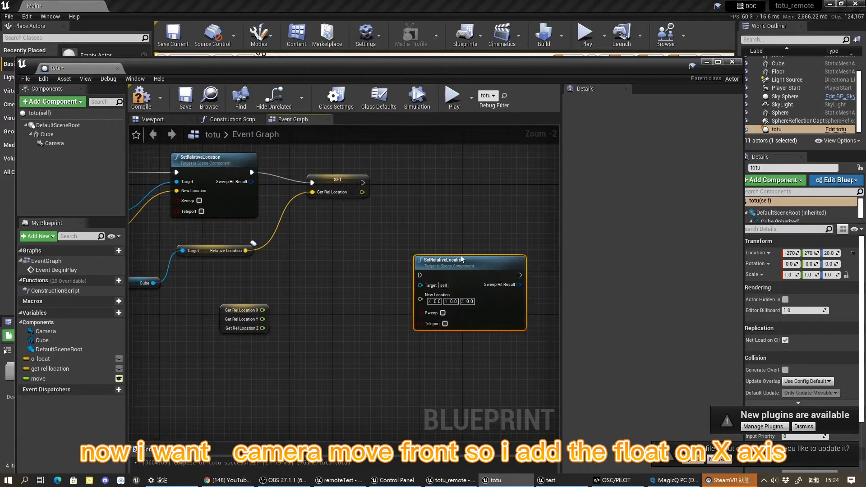
left_click_drag(362, 183, 420, 275)
left_click_drag(153, 283, 421, 286)
Split the copied node's New Location pin and wire Get Rel Location Y and Z into its Y and Z inputs.
right_click(421, 295)
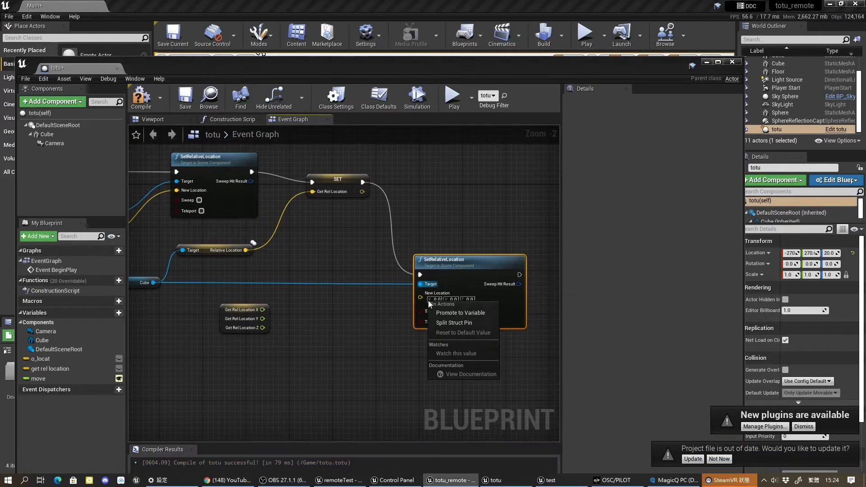
left_click(456, 324)
left_click_drag(262, 319, 423, 306)
left_click_drag(262, 328, 422, 315)
Add the Move variable to Get Rel Location X with a float addition node and feed the sum into New Location X.
left_click_drag(44, 379, 259, 329)
left_click_drag(264, 267, 331, 273, "ctrl")
type("+")
left_click(395, 324)
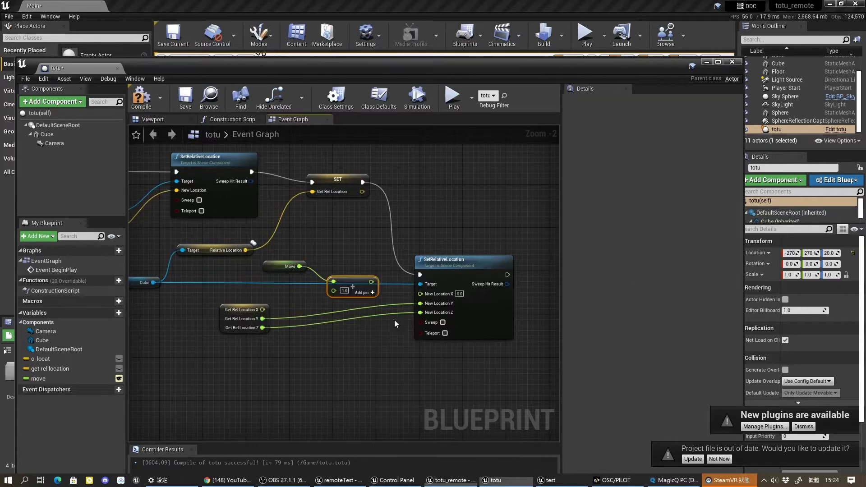
left_click_drag(263, 310, 421, 294)
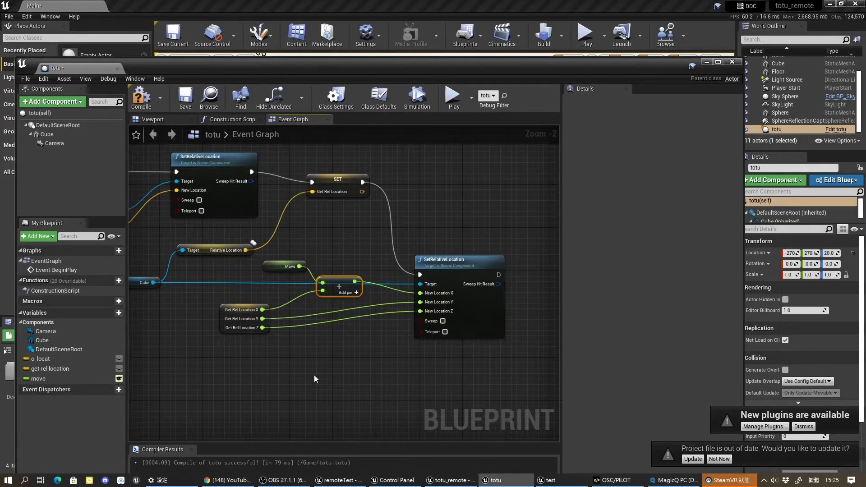
Compile and save the totu blueprint.
scroll(315, 379, "up", 1)
scroll(315, 379, "down", 1)
left_click(141, 97)
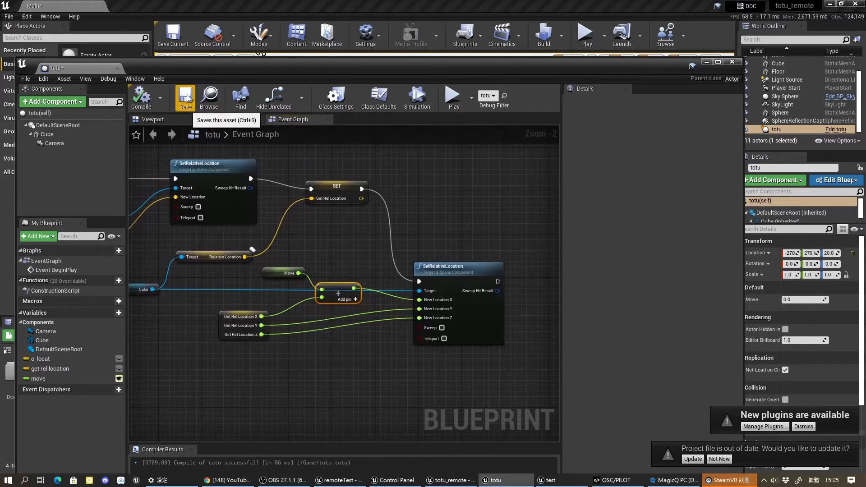
left_click(185, 97)
Set the move variable's slider range from 0 to 500.
left_click(642, 214)
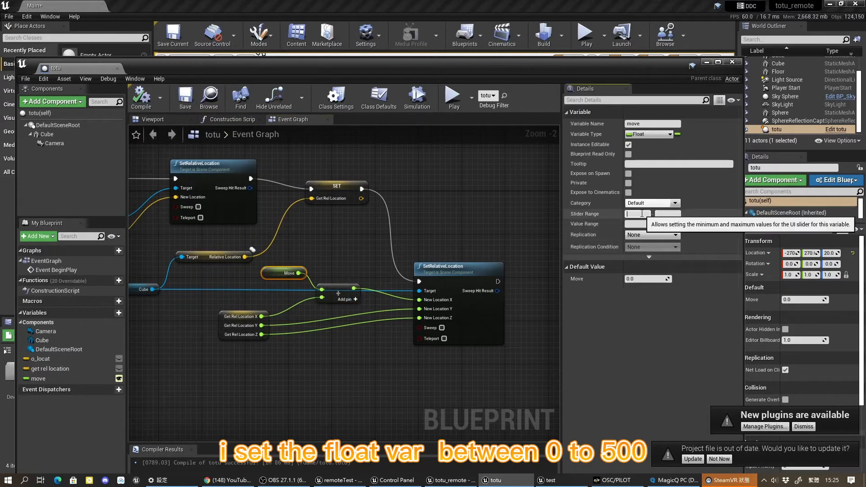
type("0")
key("Tab")
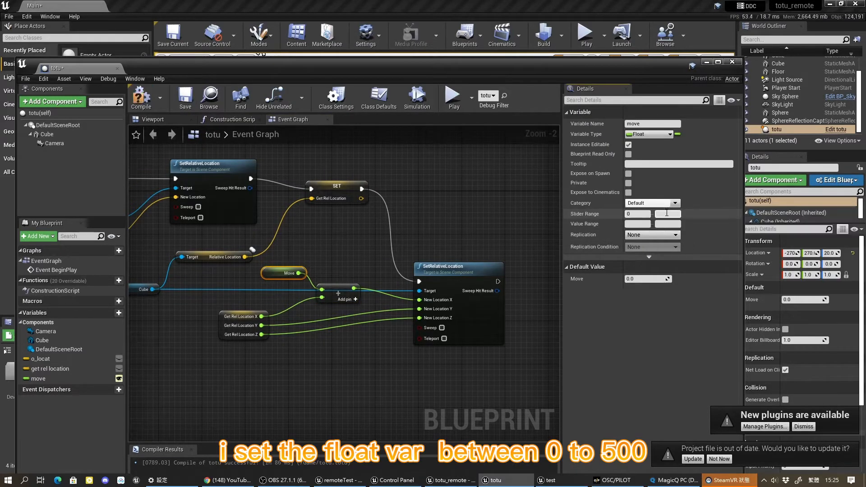
type("500")
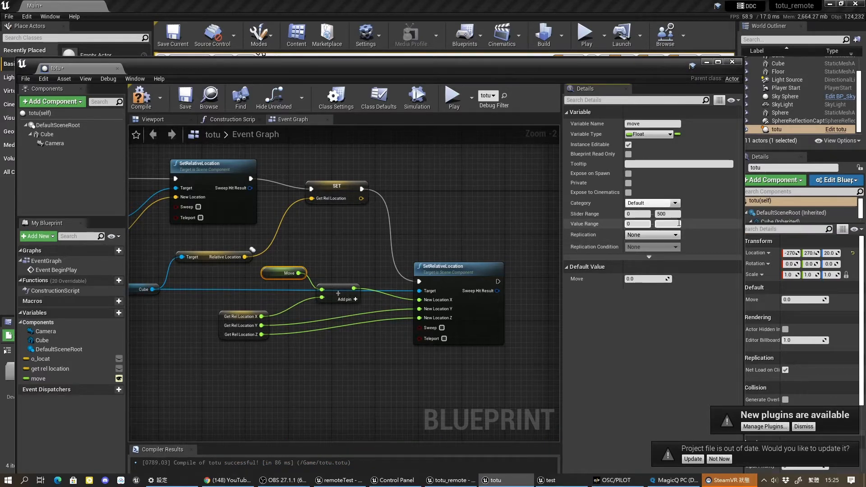
Set the upper value range of the move variable to 500, compile and save totu, and show its class defaults.
type("00")
left_click(603, 291)
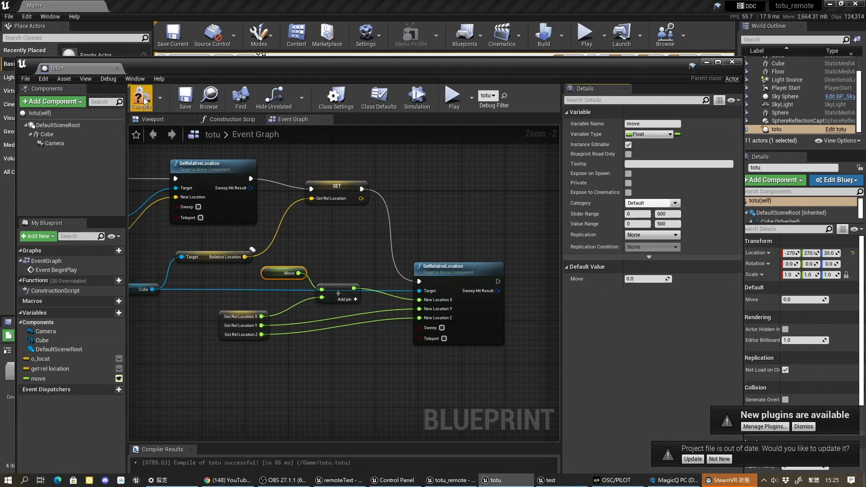
left_click(142, 98)
left_click(185, 99)
left_click(379, 99)
Disconnect SET from the second SetRelativeLocation node, add an Event Tick node to drive it instead, and compile the blueprint.
right_click_drag(385, 232, 429, 237)
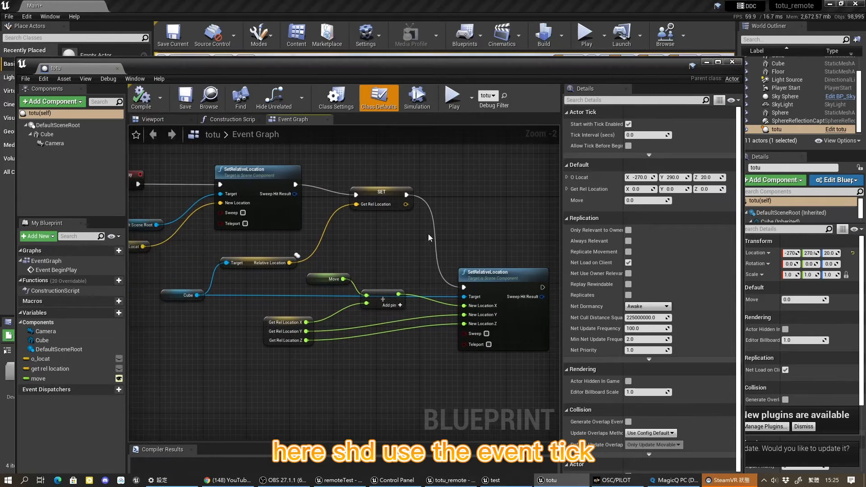
left_click(143, 101)
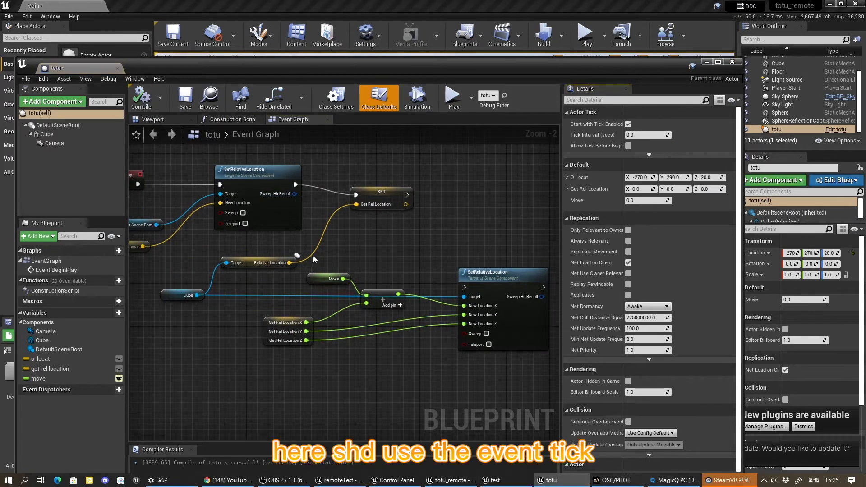
right_click_drag(467, 184, 364, 191)
right_click(365, 194)
type("ti")
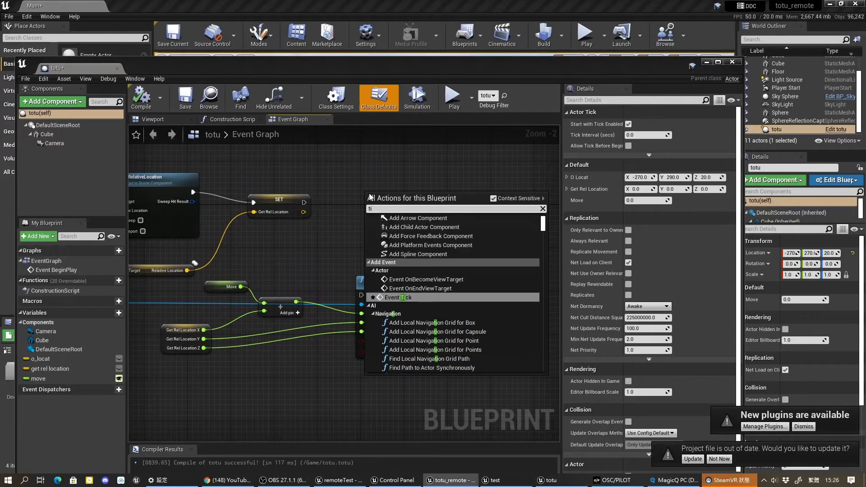
type("ck")
left_click(401, 219)
left_click_drag(403, 202, 362, 294)
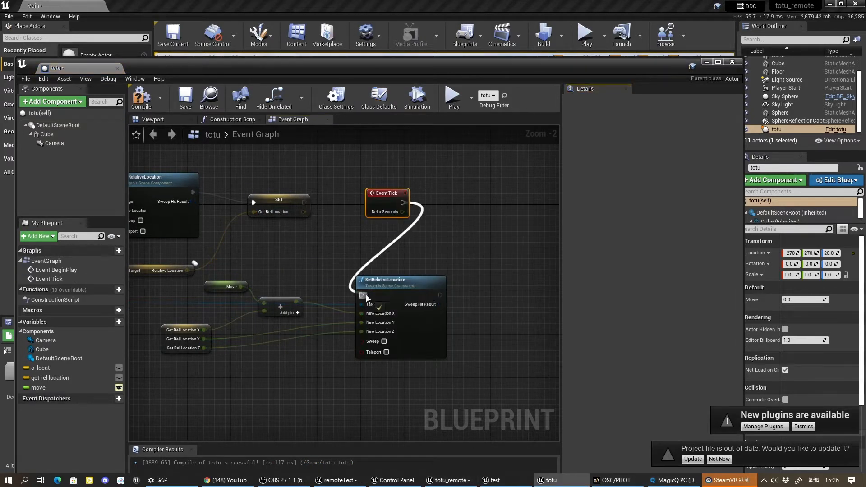
right_click_drag(363, 295, 370, 305)
right_click_drag(355, 241, 412, 237)
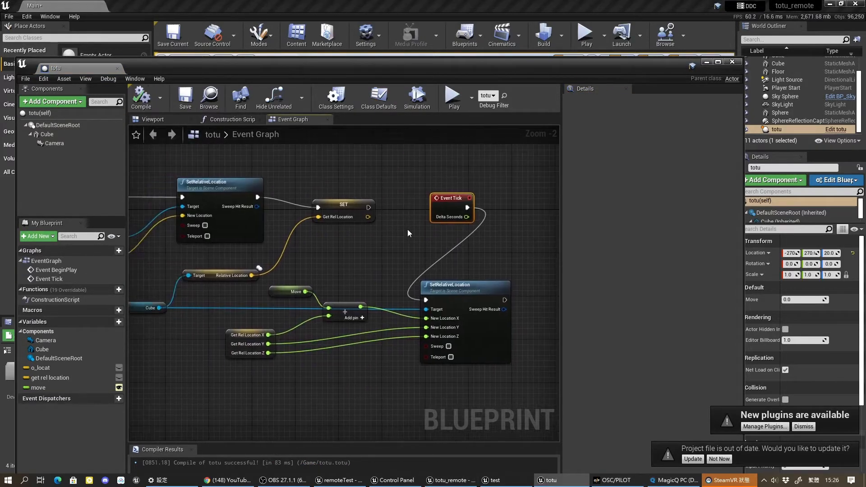
Place the Event Tick node above the float addition node and close the totu blueprint editor.
left_click_drag(437, 202, 329, 255)
right_click_drag(446, 250, 449, 235)
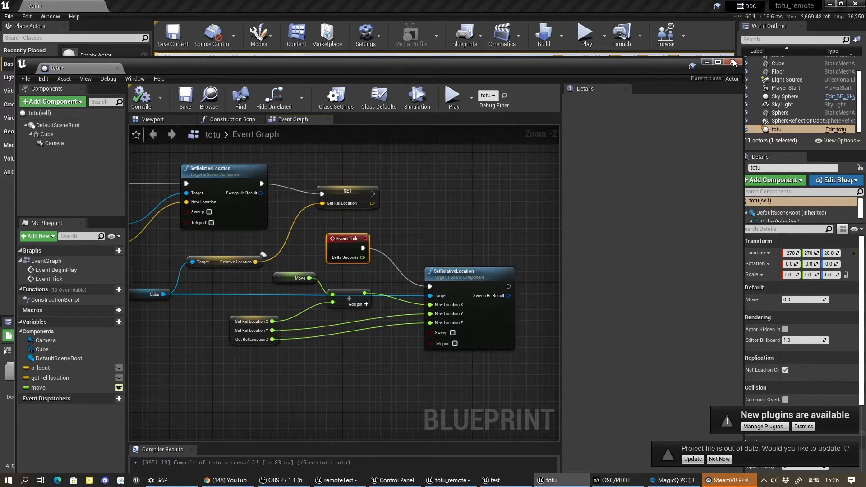
left_click(733, 62)
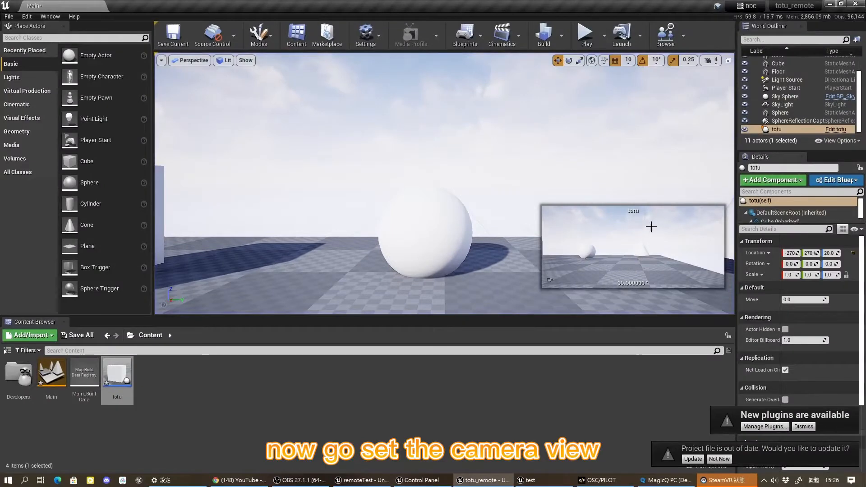
Open the level blueprint and move the Event BeginPlay node further away from Event Tick.
left_click(465, 35)
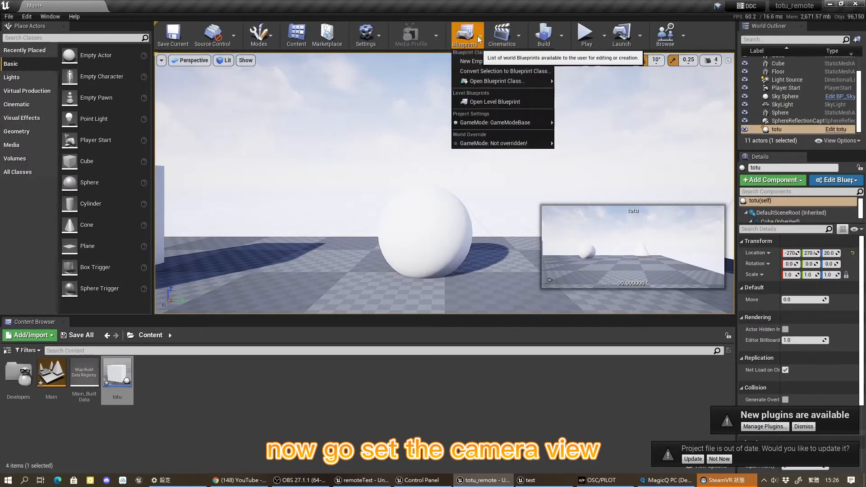
left_click(485, 102)
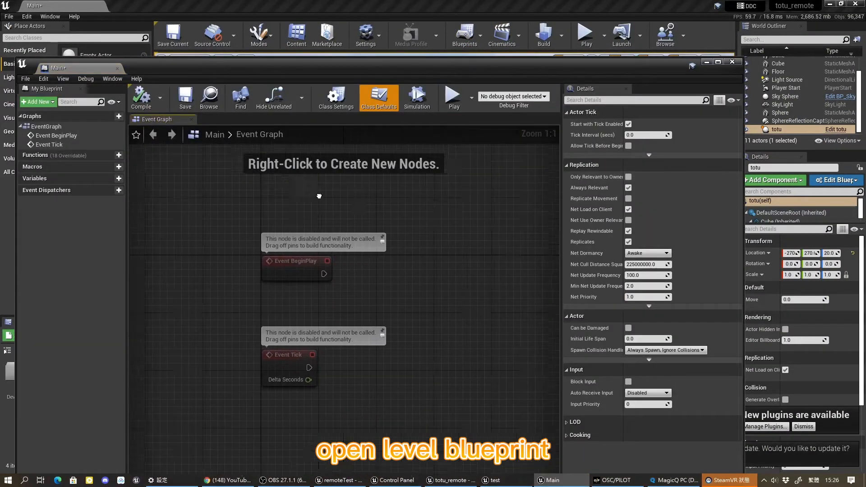
left_click(232, 226)
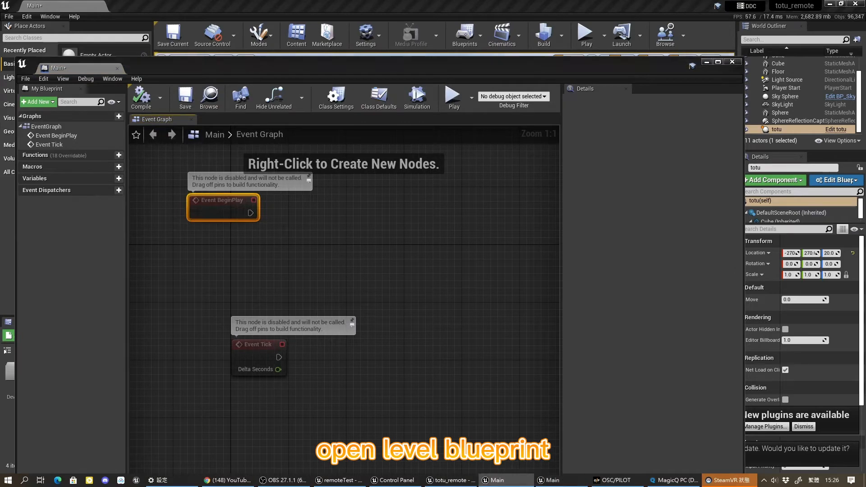
right_click(262, 260)
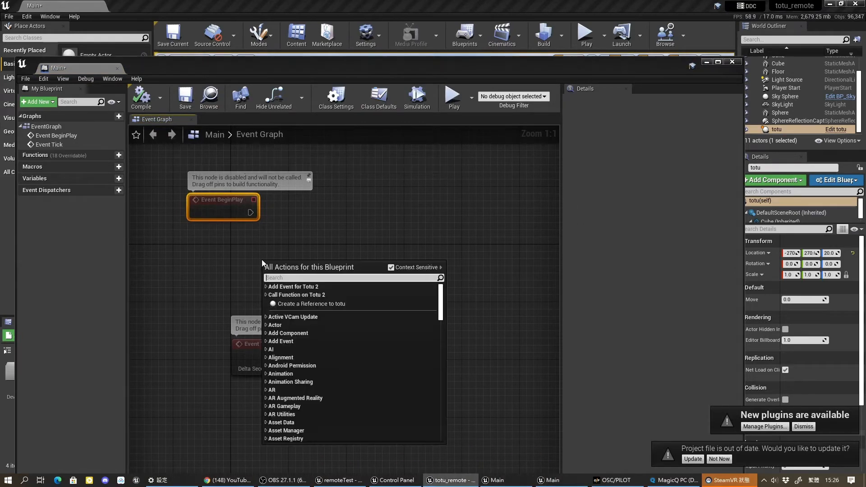
type("get")
left_click(356, 306)
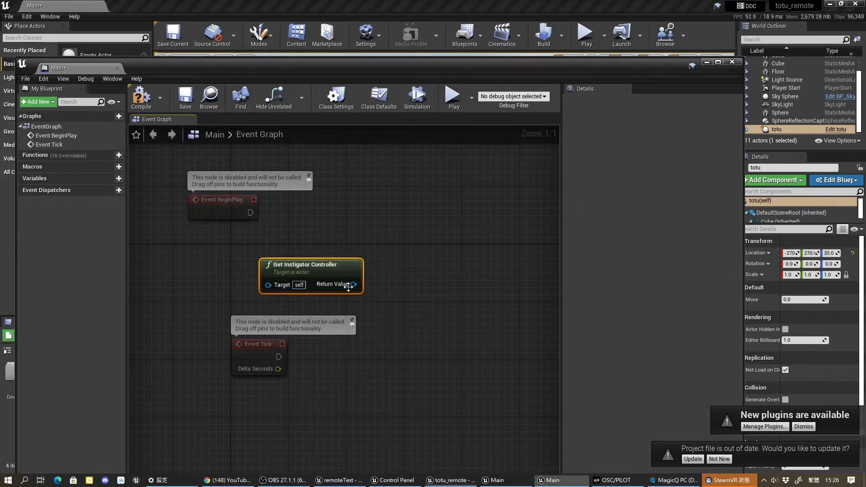
key("Delete")
Add a Get Player Controller node and place it below Event BeginPlay.
right_click(282, 252)
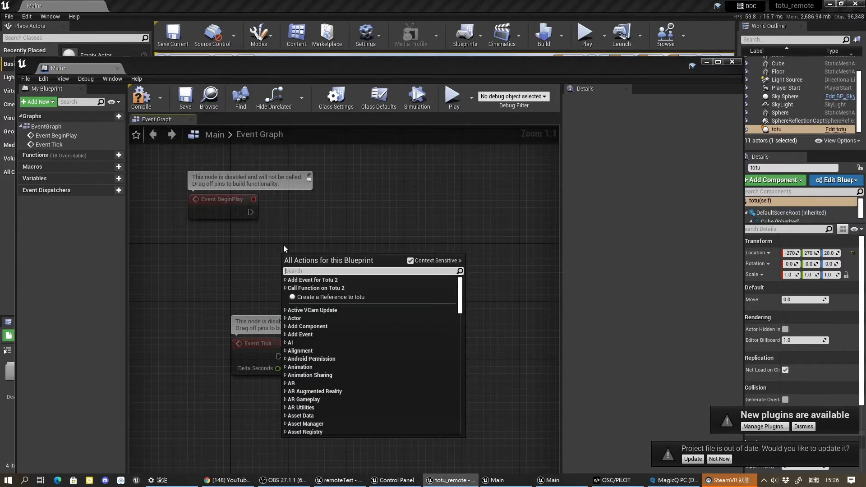
type("get")
left_click(361, 335)
left_click_drag(316, 257, 229, 260)
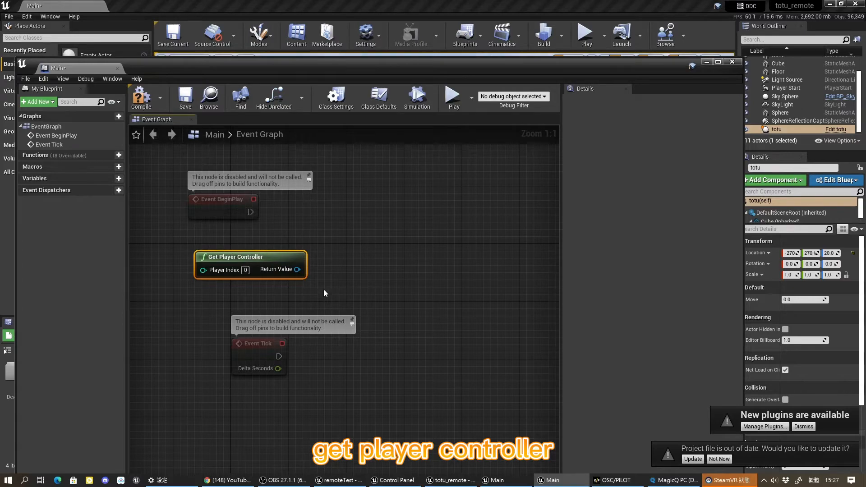
Add a reference to the level's totu actor to the level blueprint and place it below Get Player Controller.
left_click_drag(319, 72, 346, 295)
right_click_drag(388, 221, 492, 257)
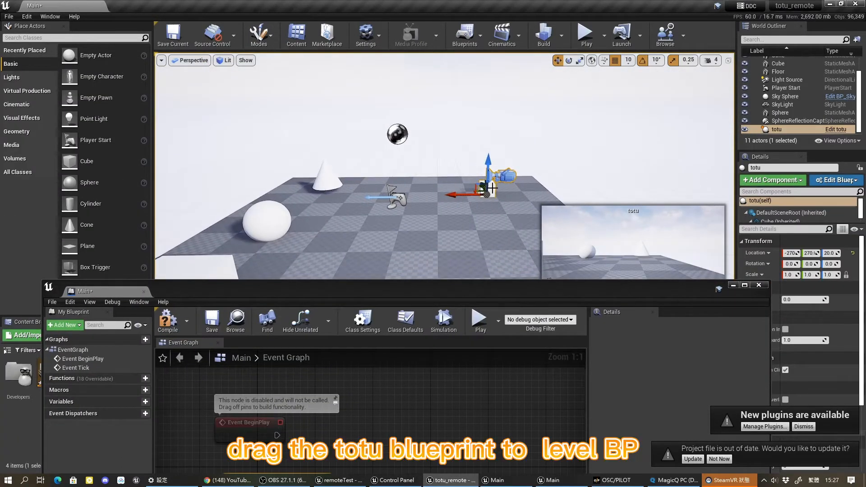
left_click_drag(776, 130, 363, 422)
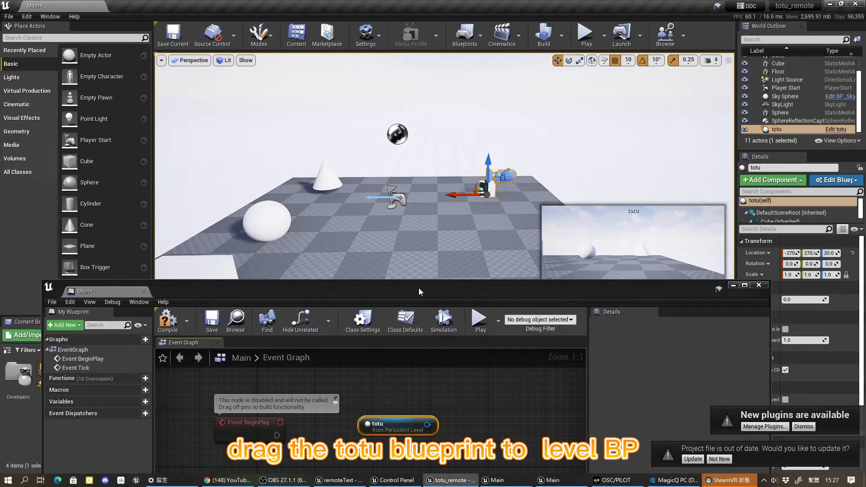
left_click_drag(419, 292, 410, 116)
left_click_drag(381, 249, 272, 348)
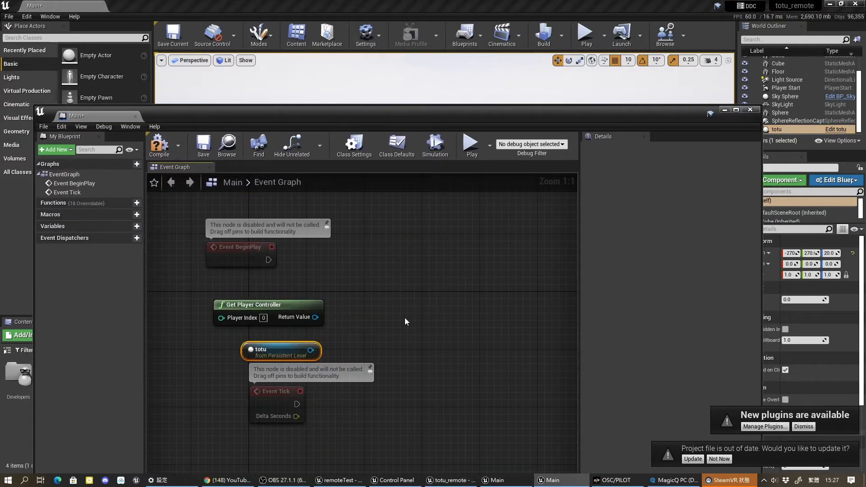
left_click_drag(268, 259, 453, 254)
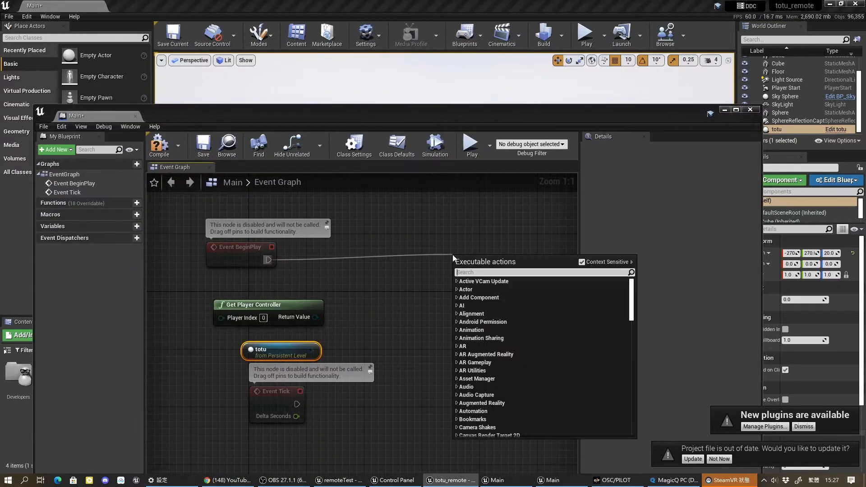
type("view")
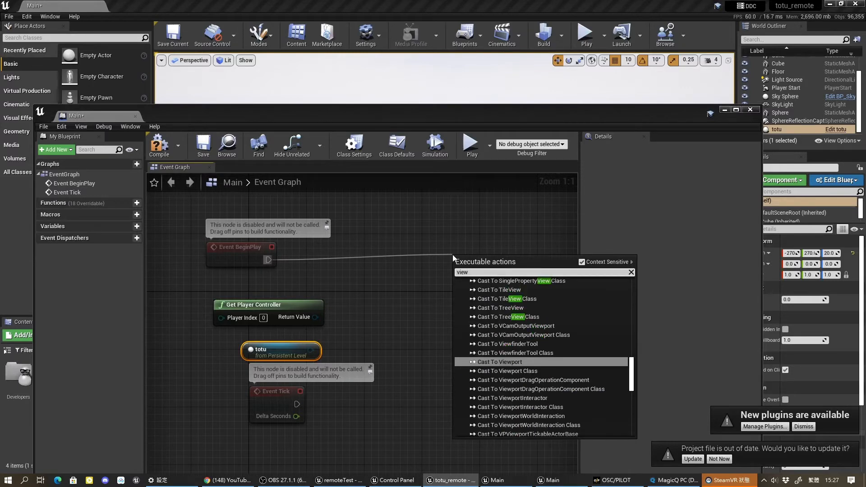
type(" tar")
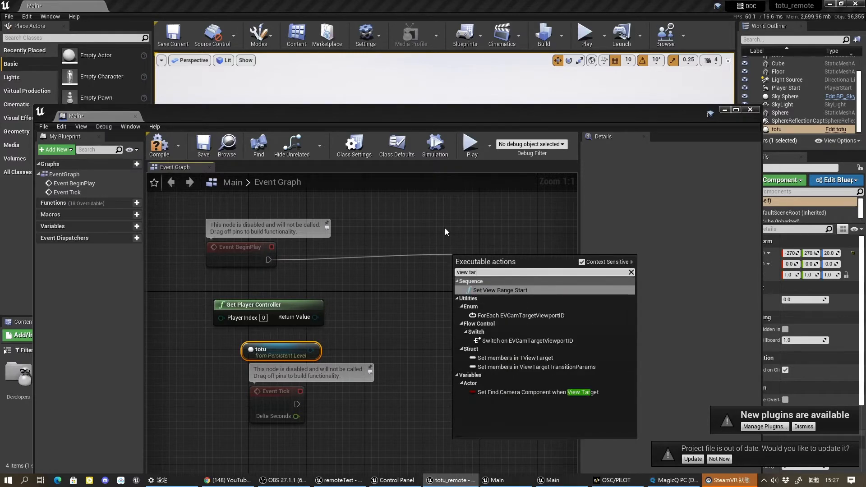
left_click(355, 308)
left_click_drag(311, 350, 407, 274)
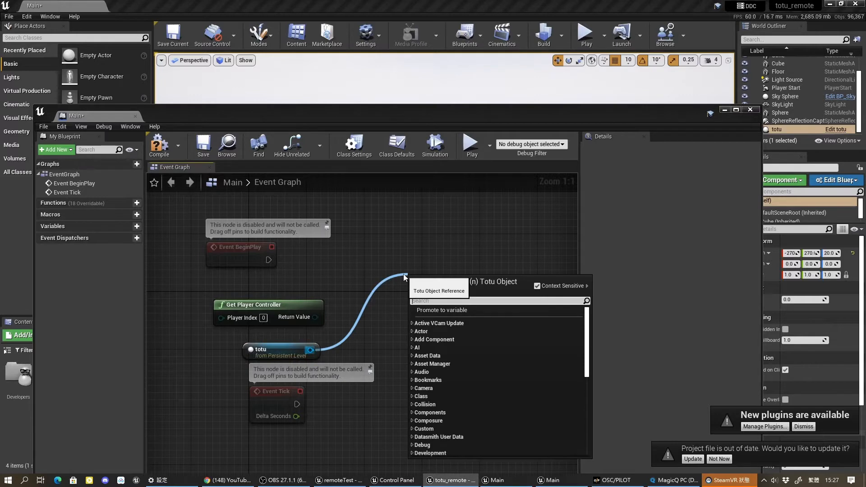
left_click(301, 320)
Add Set View Target with Blend from Get Player Controller, wiring totu into New View Target and Event BeginPlay into its execution input.
left_click_drag(302, 320, 410, 259)
type("view")
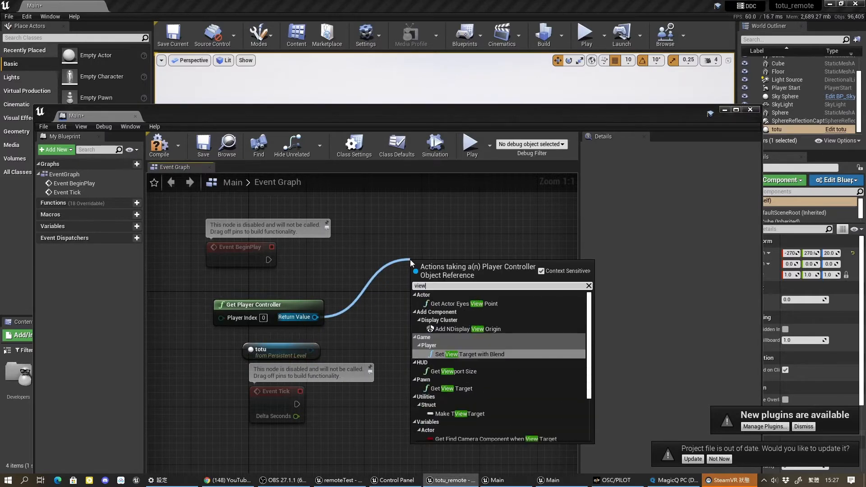
left_click(470, 354)
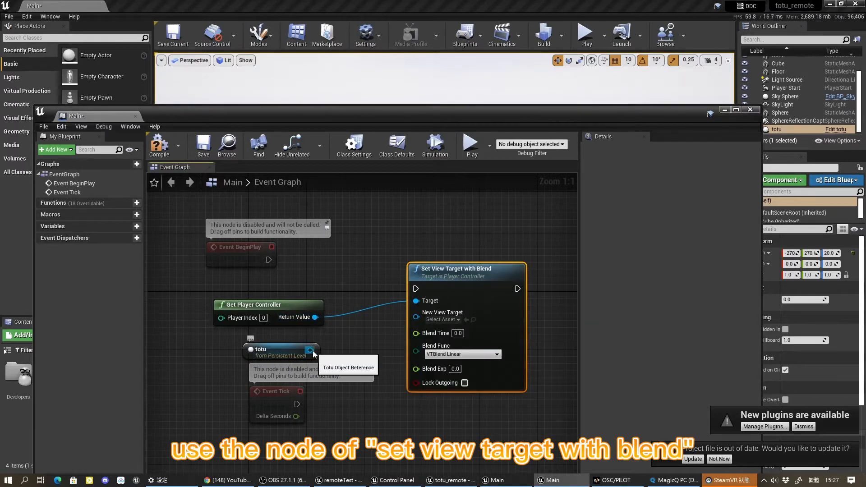
left_click_drag(310, 350, 416, 312)
left_click_drag(269, 260, 422, 292)
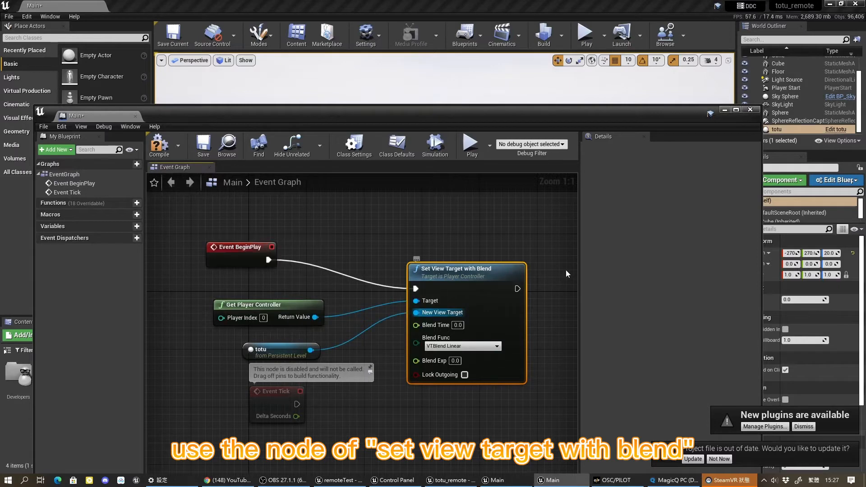
Set the Blend Time of Set View Target with Blend to 0.1 and compile the level blueprint.
left_click(465, 234)
left_click(159, 144)
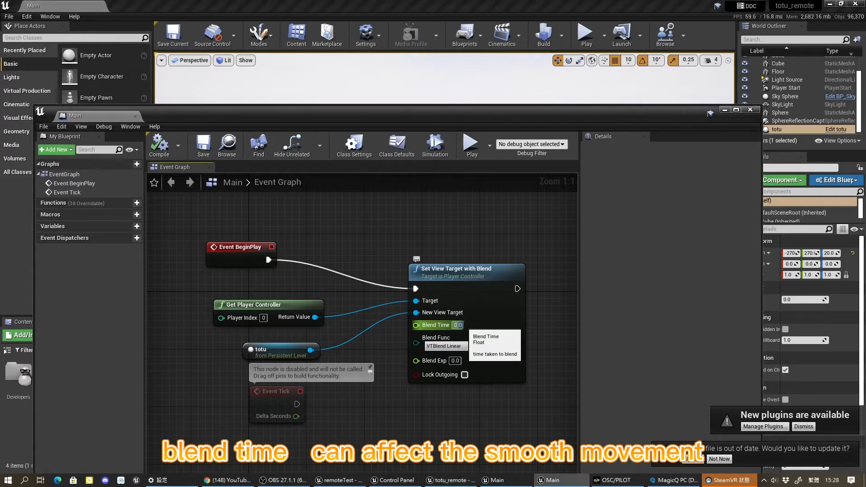
type("1")
left_click(508, 225)
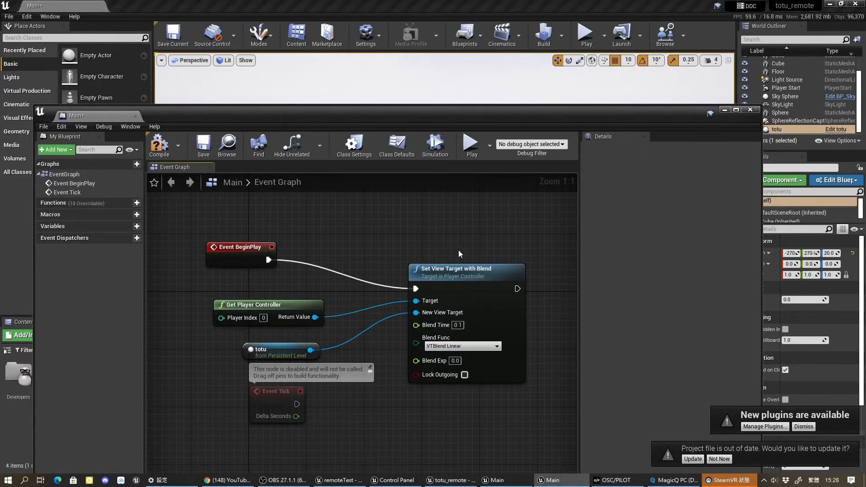
left_click(160, 153)
Open the project's plugin browser and search for "remote".
left_click(478, 139)
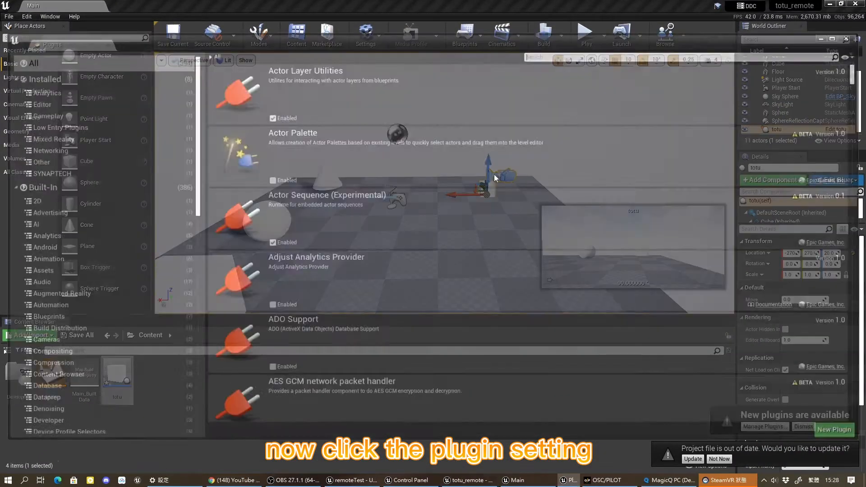
scroll(342, 223, "down", 5)
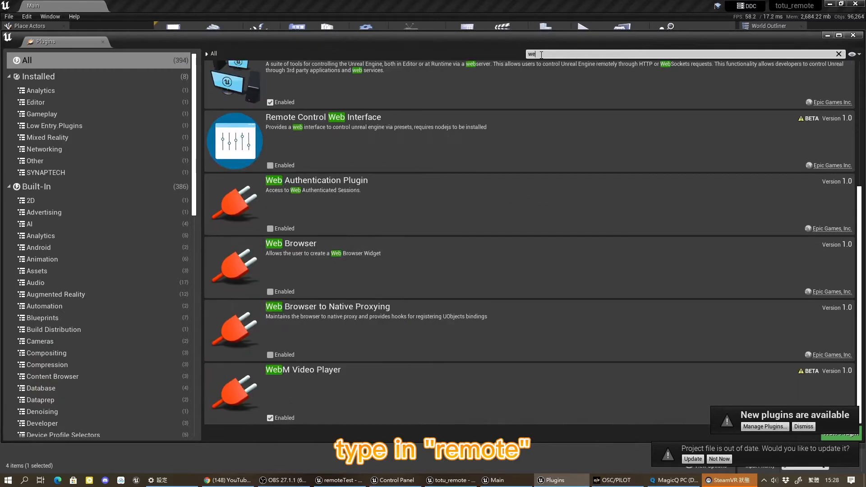
key("BackSpace")
type("remot")
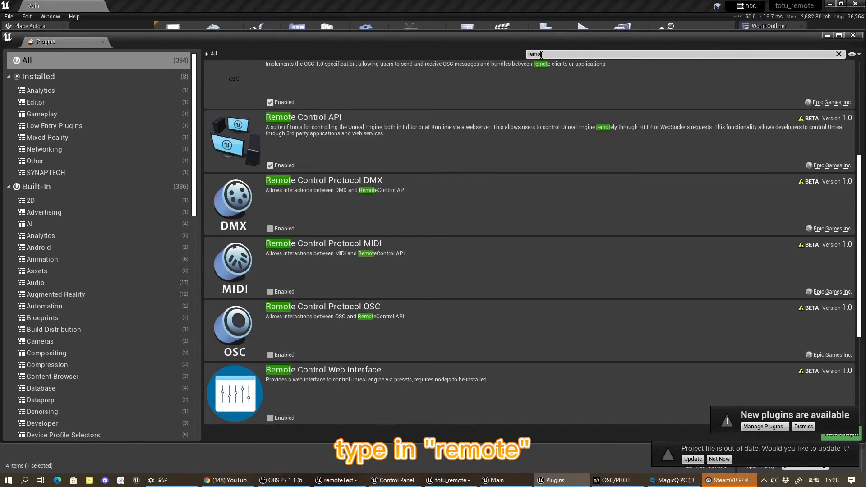
type("e")
Enable the Remote Control Protocol DMX plugin and accept its beta notice.
scroll(494, 310, "down", 2)
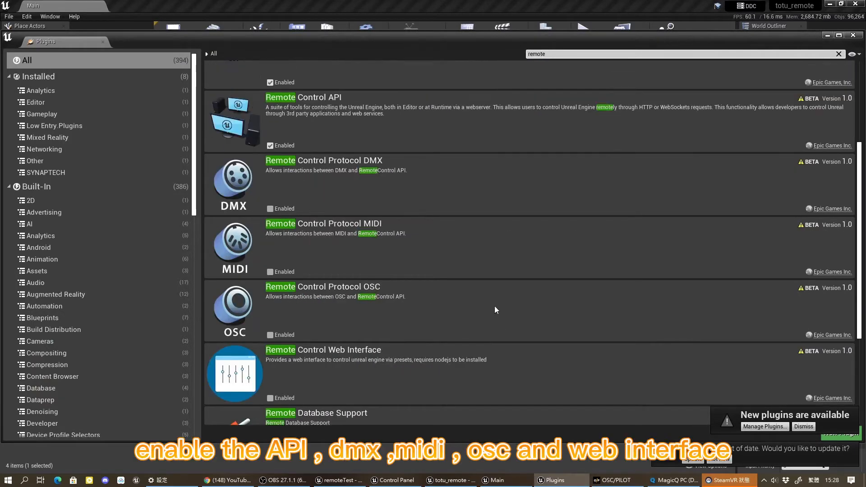
scroll(452, 225, "up", 3)
scroll(306, 160, "down", 1)
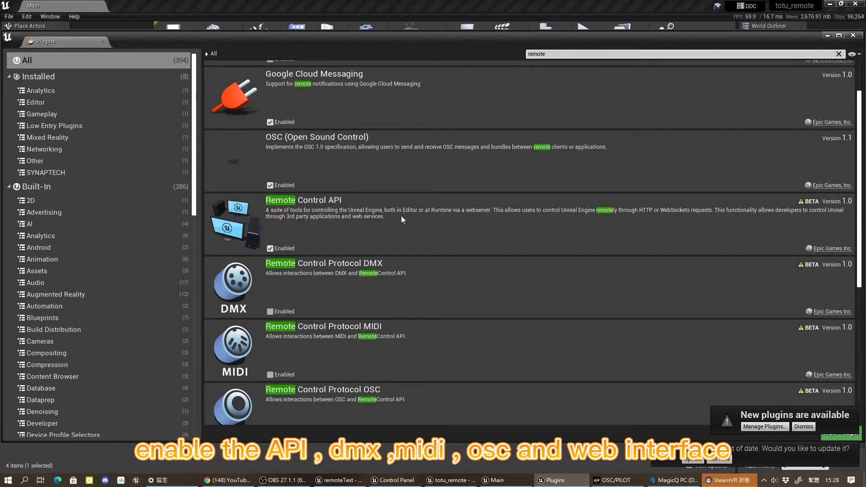
scroll(295, 203, "down", 2)
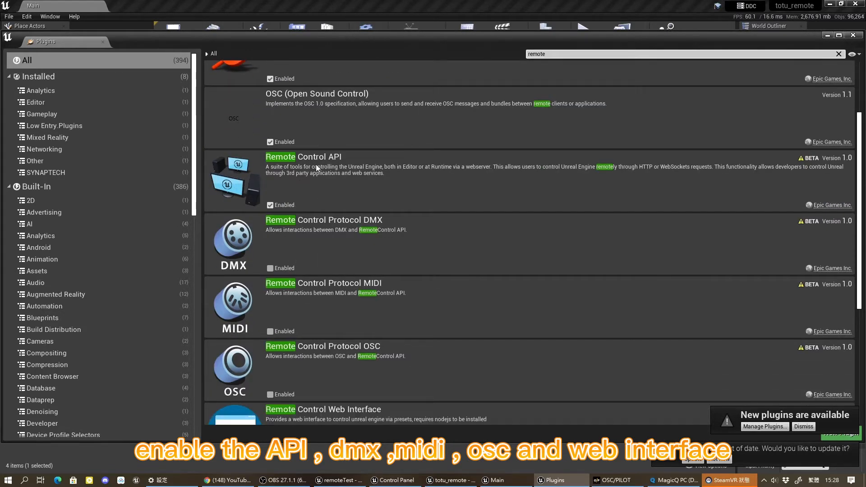
scroll(330, 210, "down", 3)
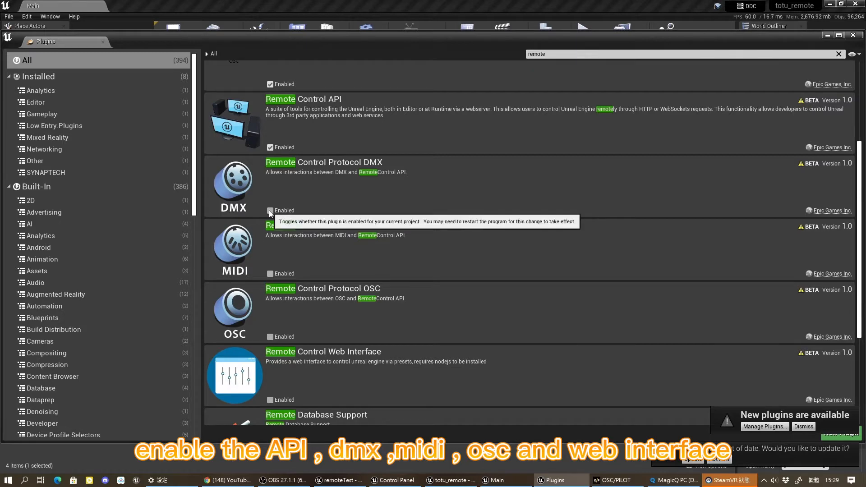
left_click(270, 211)
left_click(502, 274)
scroll(277, 244, "down", 1)
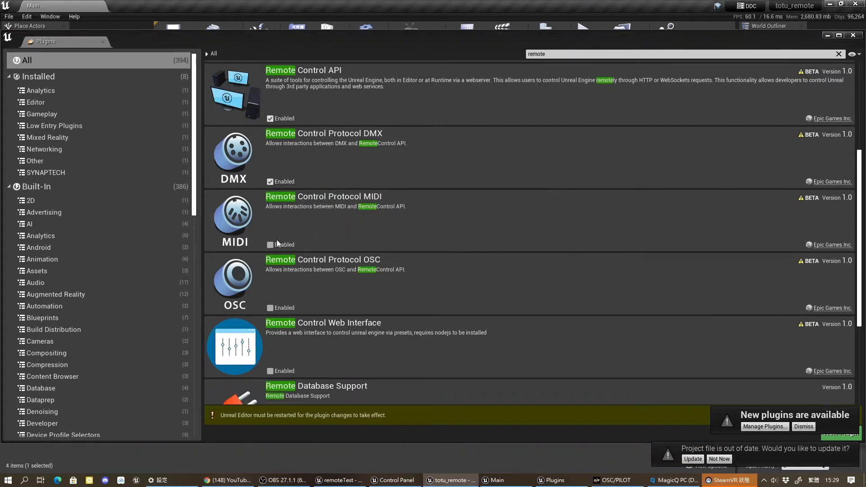
Enable the Remote Control Protocol MIDI and Remote Control Protocol OSC plugins, accepting their beta notices.
left_click(270, 244)
left_click(502, 271)
scroll(284, 259, "down", 2)
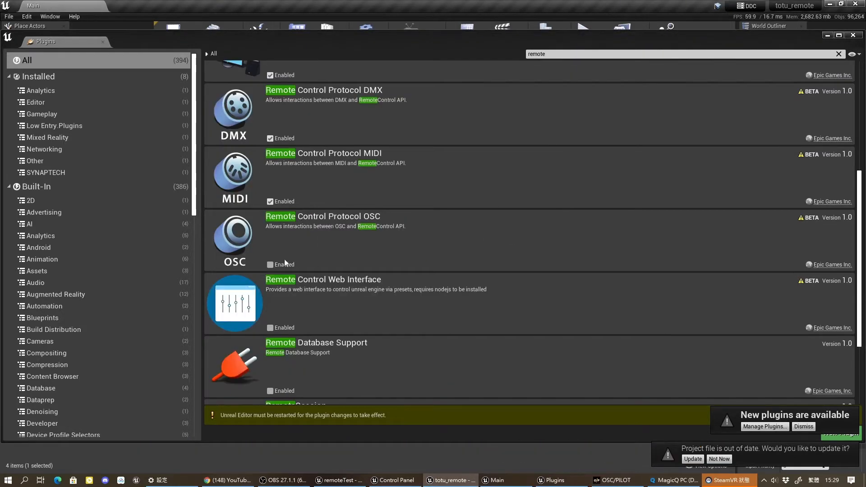
left_click(285, 262)
left_click(500, 271)
Enable the Remote Control Web Interface plugin, accepting its beta notice, and the Remote Database Support plugin.
scroll(409, 250, "down", 3)
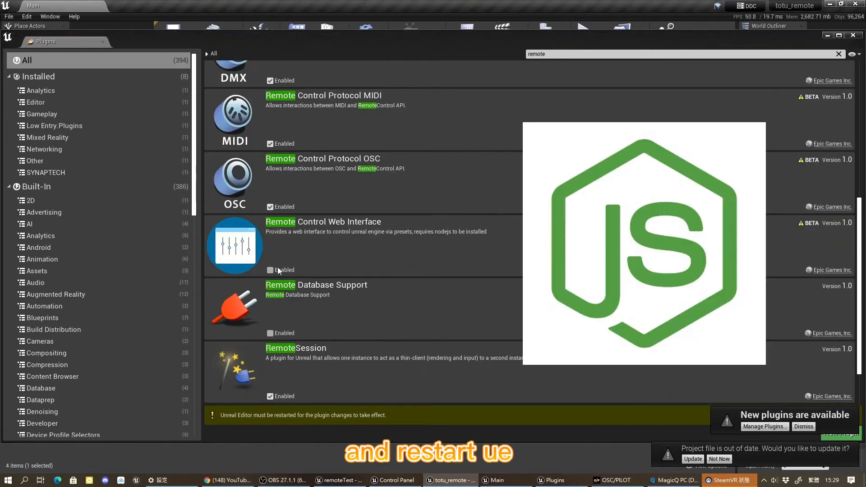
left_click(278, 270)
left_click(493, 270)
scroll(359, 281, "down", 3)
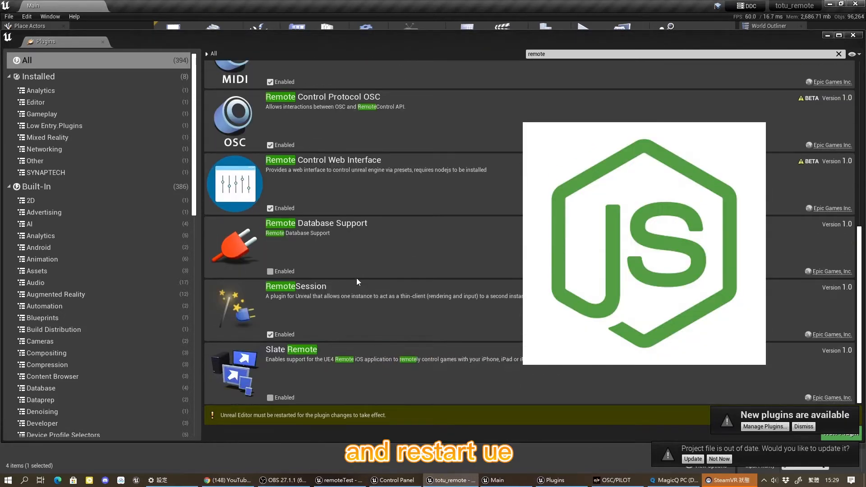
left_click(270, 271)
Restart the editor to apply the plugin changes, saving the totu blueprint, and update the out-of-date project file.
scroll(340, 315, "up", 3)
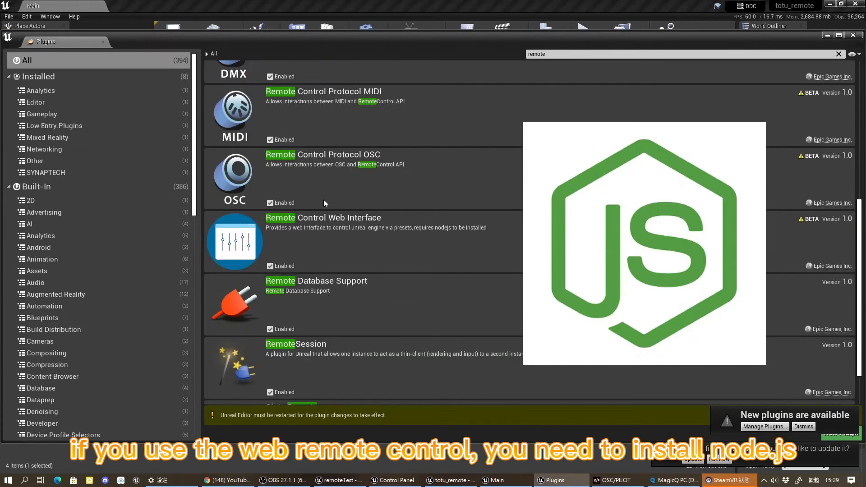
scroll(324, 200, "up", 3)
scroll(275, 158, "up", 2)
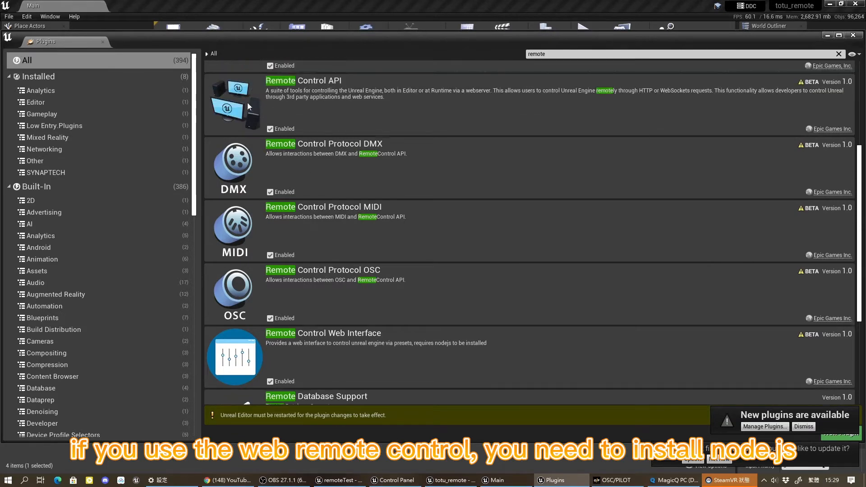
scroll(247, 117, "down", 2)
scroll(253, 97, "up", 2)
left_click(805, 427)
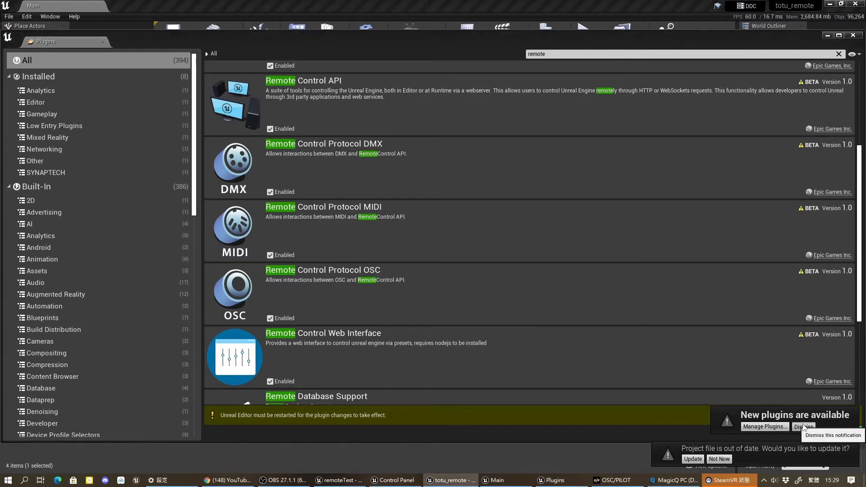
left_click(834, 416)
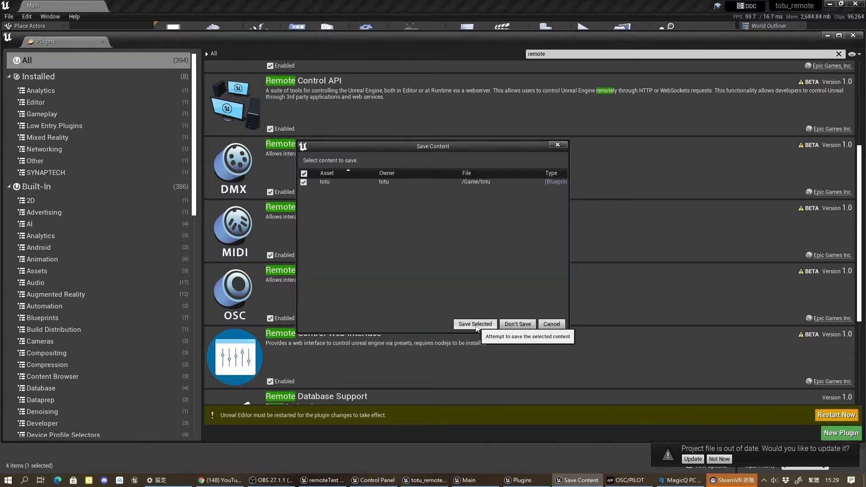
left_click(474, 321)
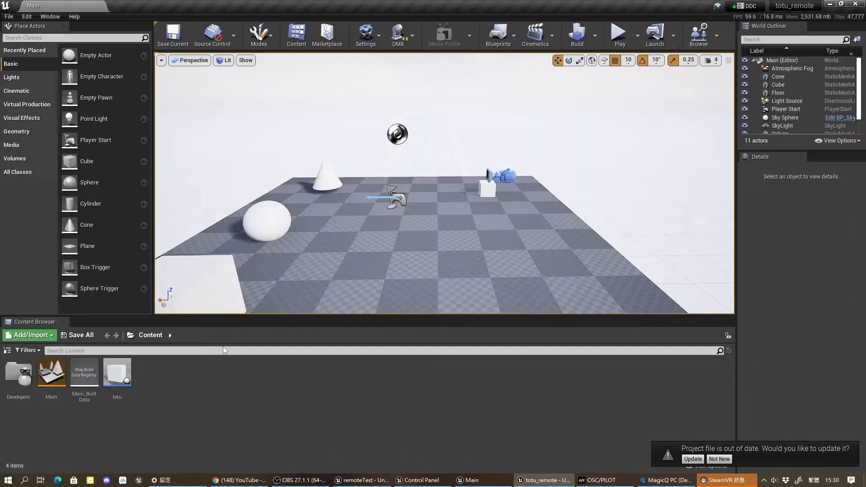
right_click(176, 363)
left_click(692, 459)
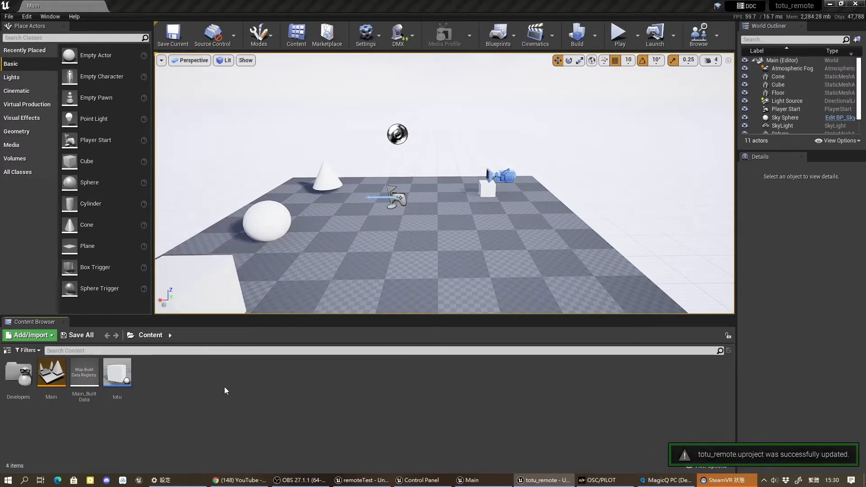
Create a Remote Control Preset asset named totu_remo in the Content folder.
right_click(176, 385)
mouse_move(197, 320)
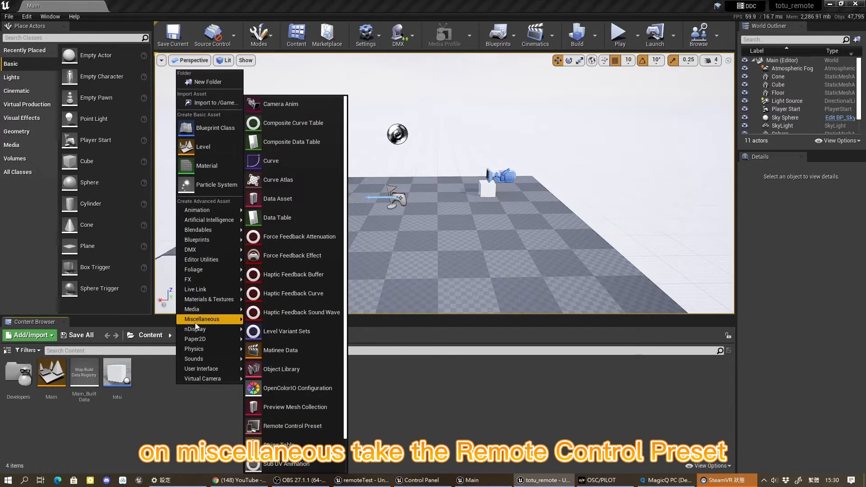
left_click(321, 423)
type("tot")
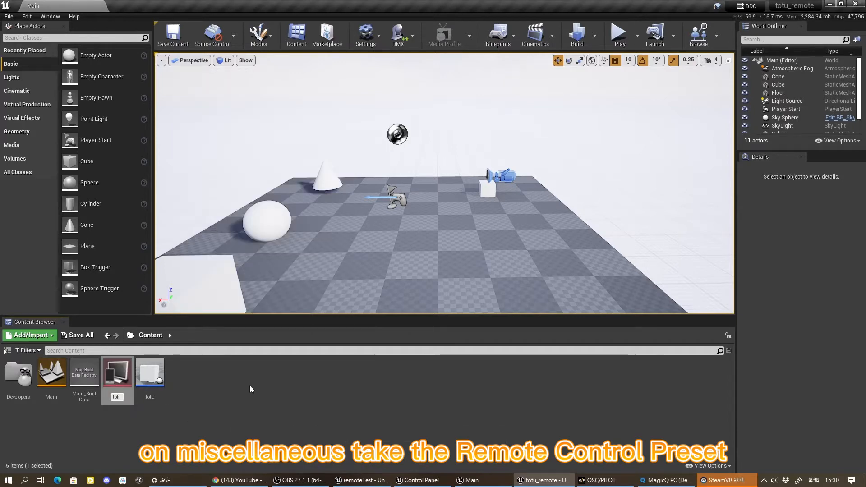
type("u_remo")
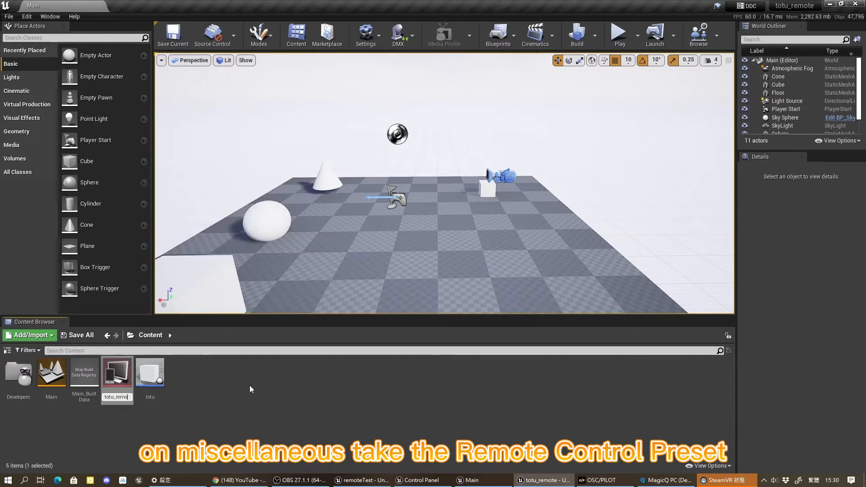
key("Return")
Open the totu_remo preset with its log enabled, and select the totu actor in the level.
double_click(150, 376)
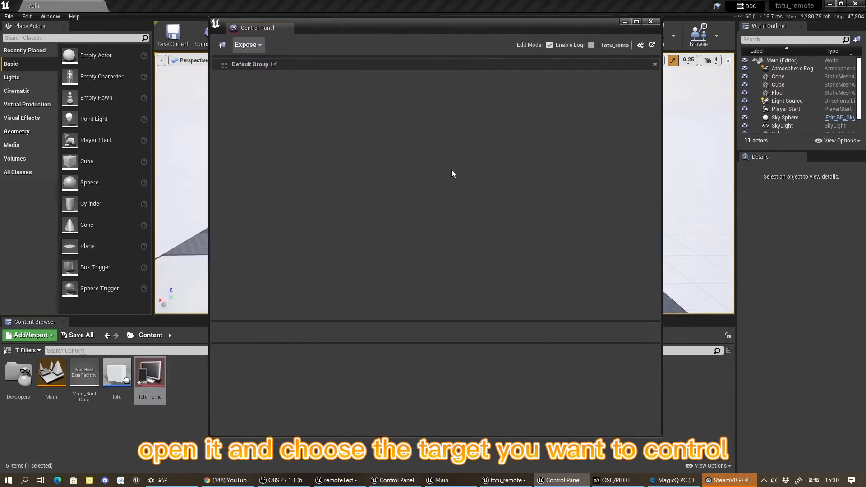
left_click(591, 45)
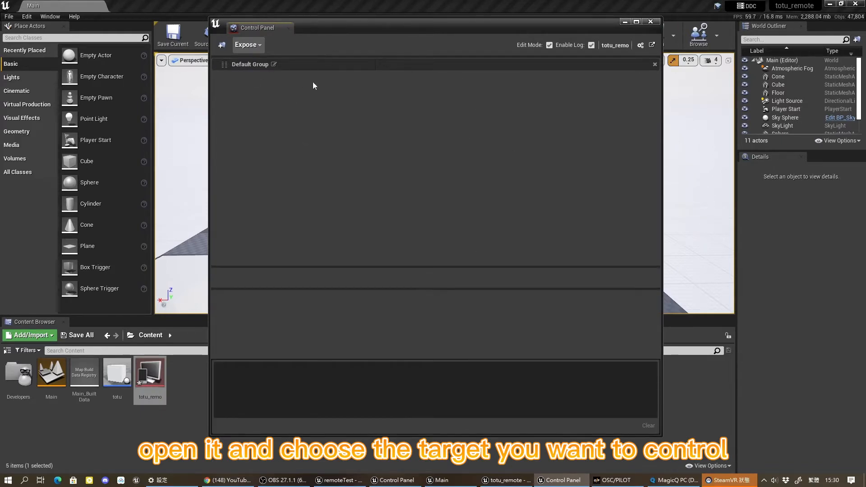
scroll(787, 88, "down", 2)
left_click(777, 129)
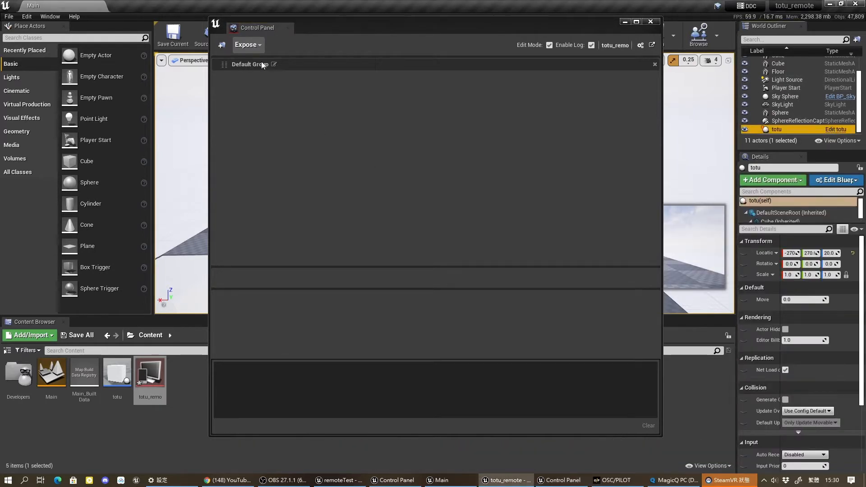
Expose the totu actor's Move variable in the preset, inspect its entry and remove it again.
left_click(744, 300)
left_click(286, 75)
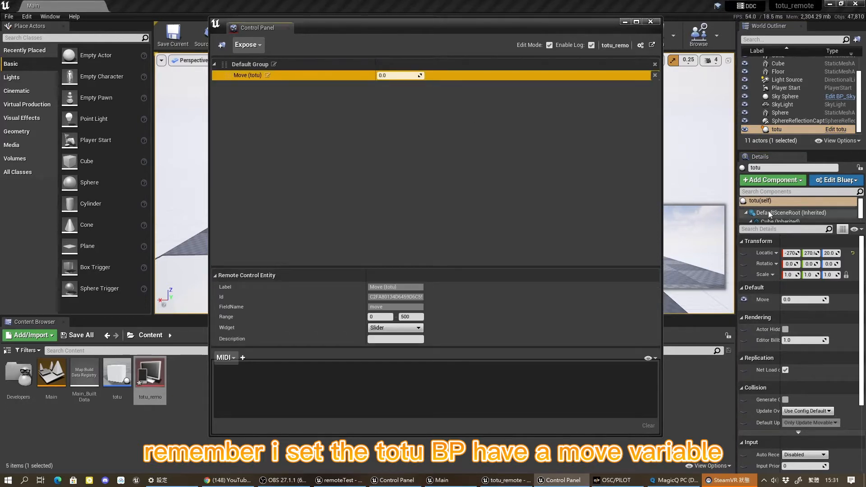
left_click(655, 76)
Try to expose an actor by picking it from the scene, and remove the resulting entry from the preset.
left_click(259, 47)
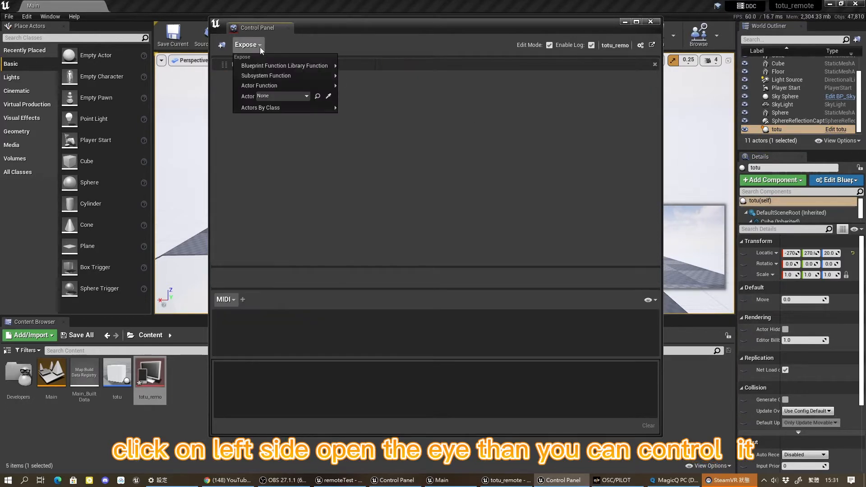
left_click_drag(354, 28, 401, 245)
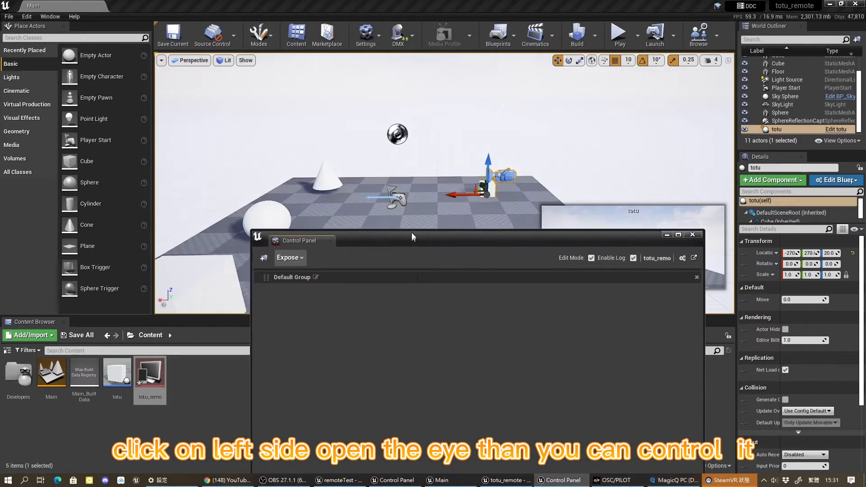
left_click(321, 282)
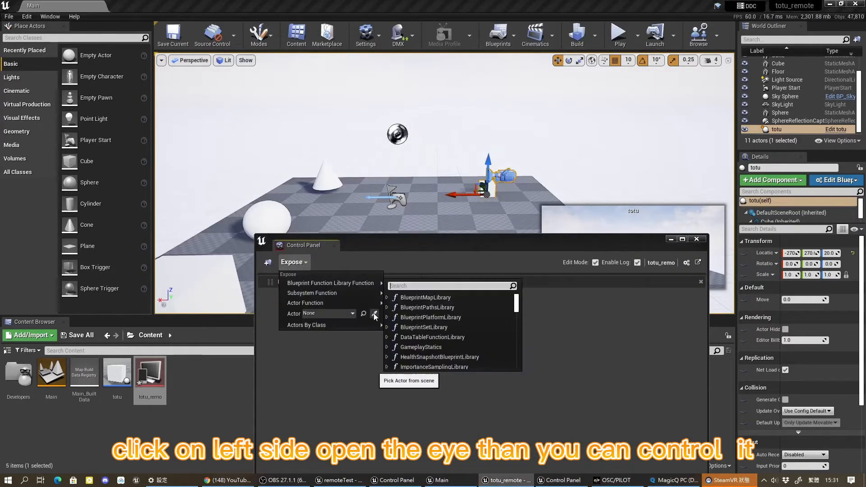
left_click(374, 314)
left_click(498, 176)
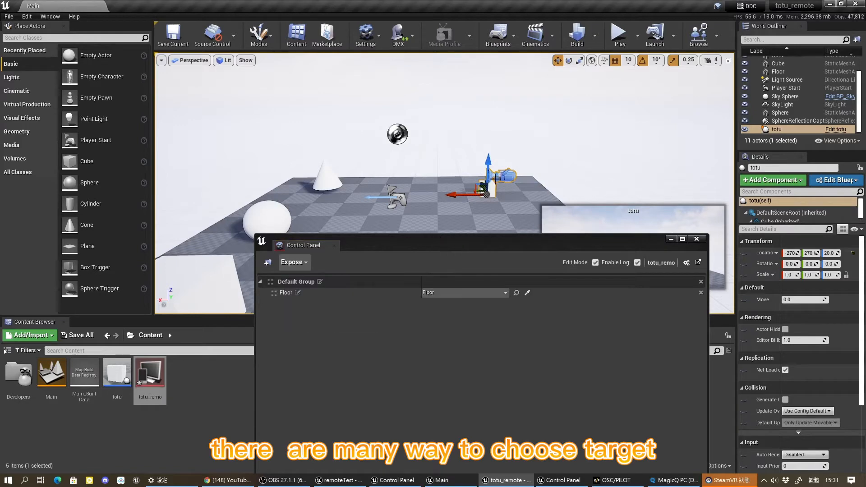
left_click(701, 293)
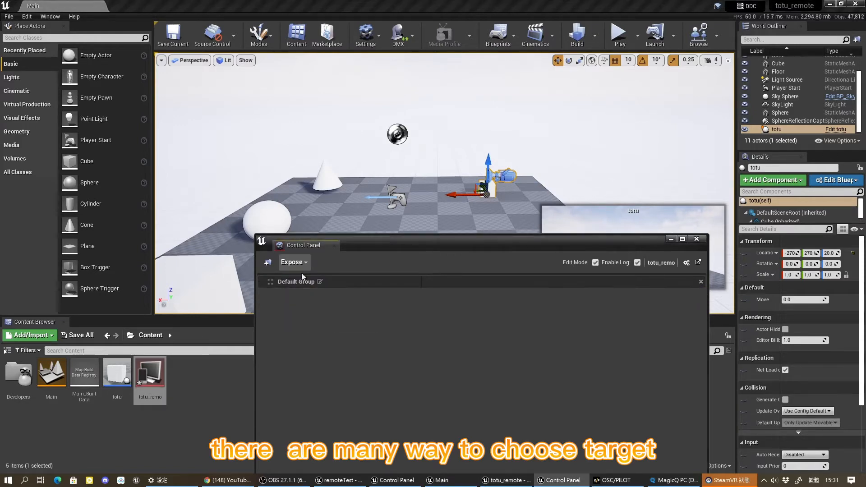
Expose the totu actor in the preset's Default Group.
left_click(299, 264)
left_click(341, 315)
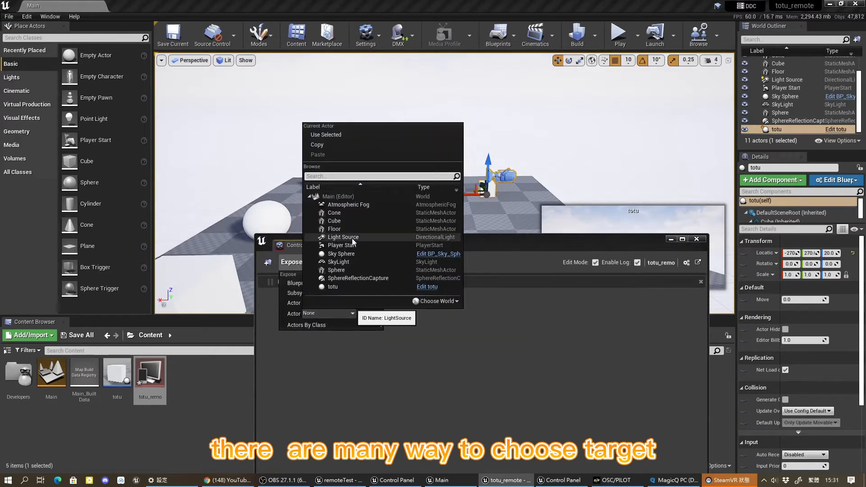
left_click(333, 287)
left_click(340, 335)
left_click(318, 294)
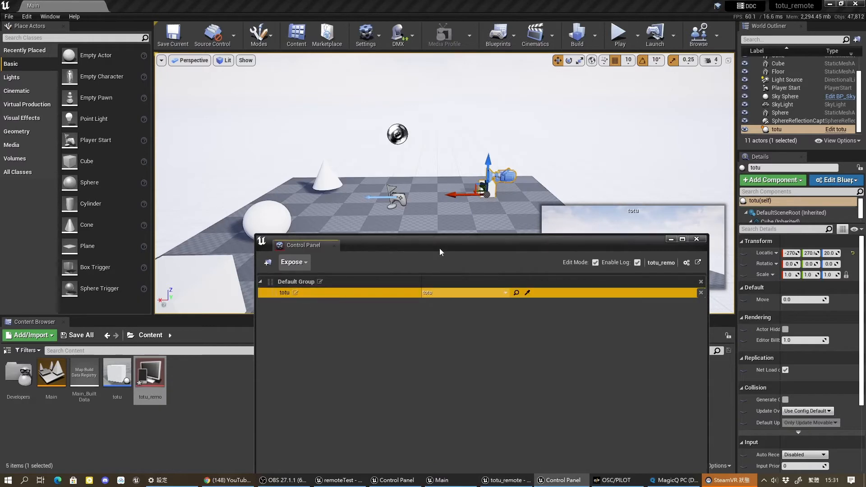
Expose the totu actor's Move variable in the preset and show its entity settings.
left_click_drag(439, 248, 404, 100)
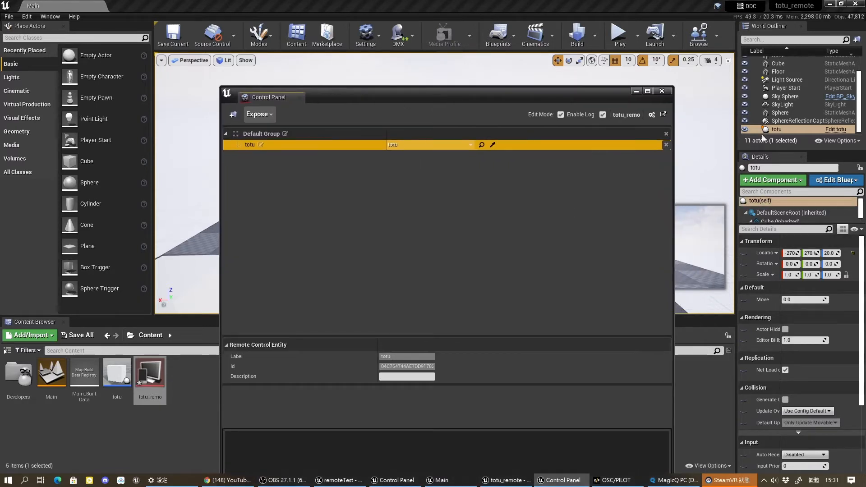
left_click(744, 299)
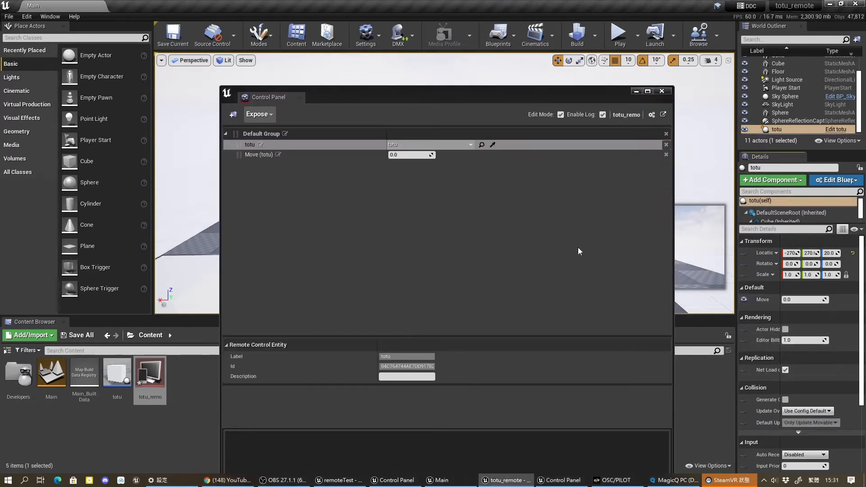
left_click(332, 155)
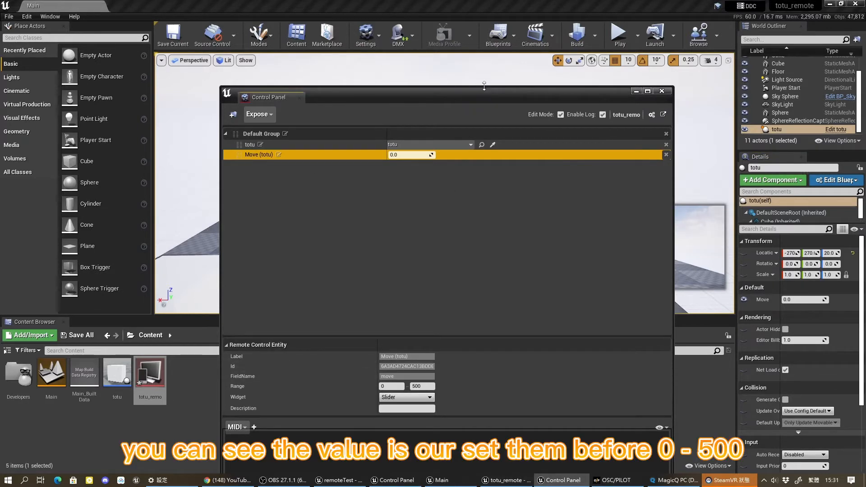
left_click_drag(484, 85, 475, 61)
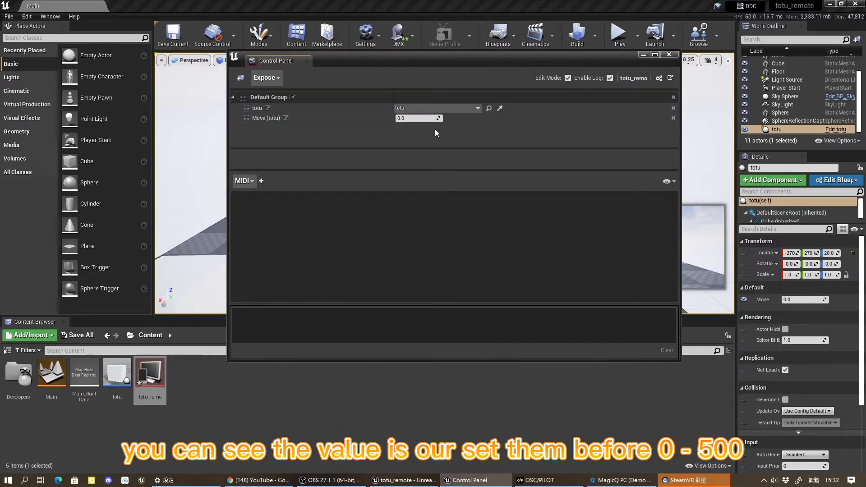
Switch the web control widget of Move (totu) to Dial and back to Slider.
left_click(338, 119)
left_click(414, 209)
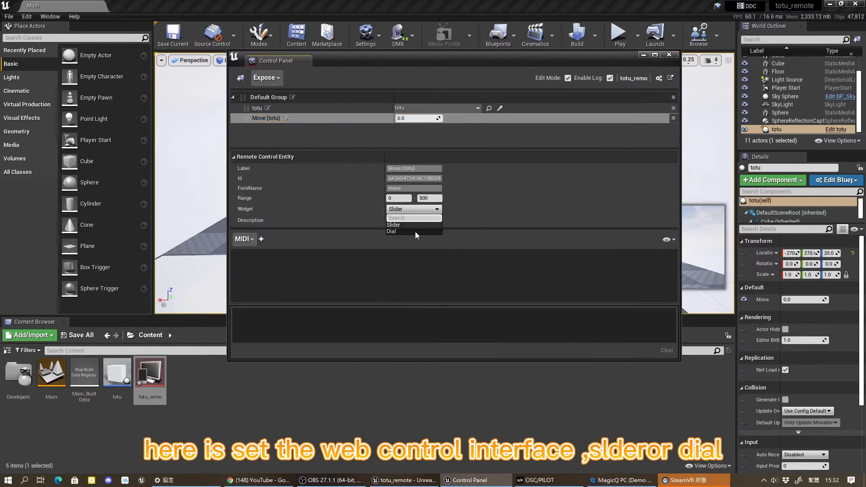
left_click(414, 232)
left_click(415, 209)
left_click(410, 225)
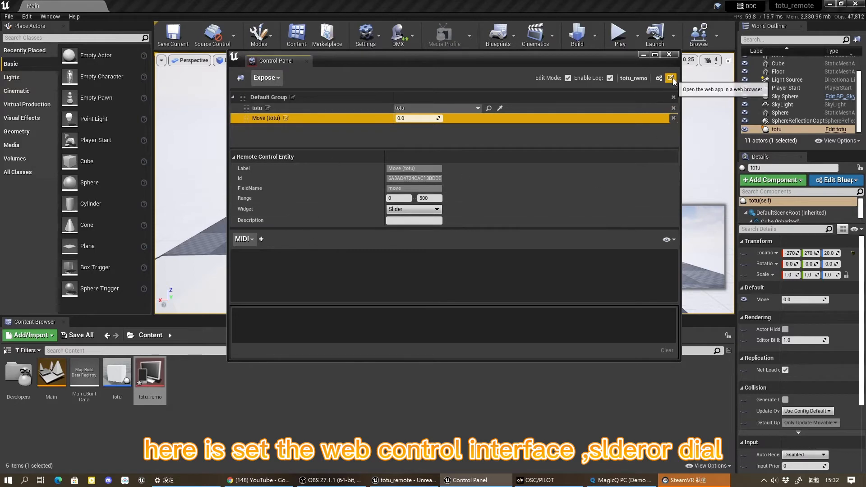
Switch the protocol for Move (totu) to DMX, OSC and back to MIDI.
left_click(252, 240)
left_click(248, 251)
left_click(248, 242)
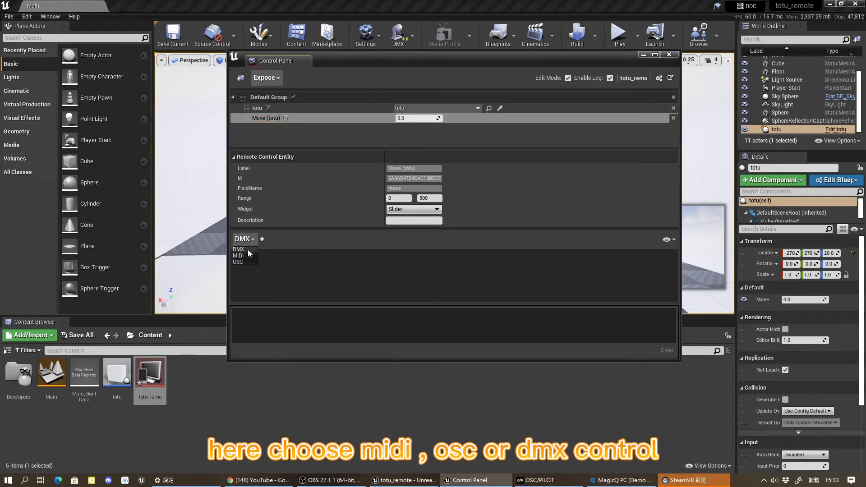
left_click(248, 260)
left_click(249, 242)
left_click(249, 255)
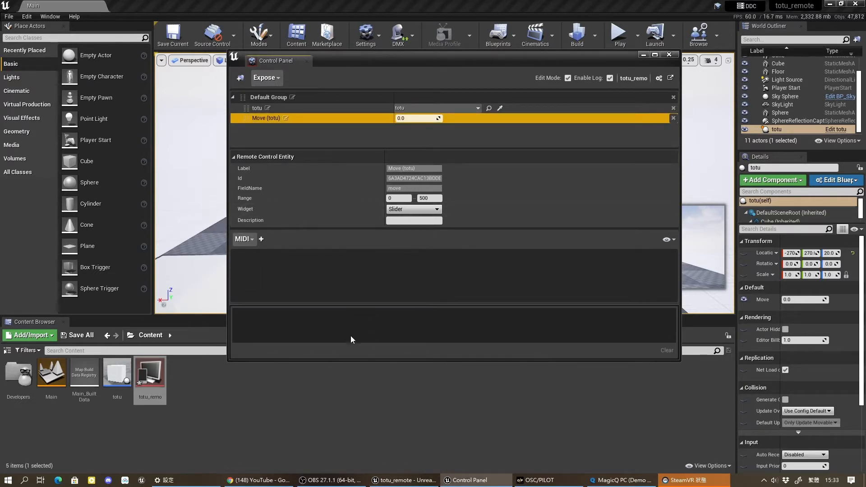
Add a MIDI binding to Move (totu) with mapped channel id 7, choosing iCON iControls V2.04 by Device Name.
left_click_drag(361, 362, 362, 455)
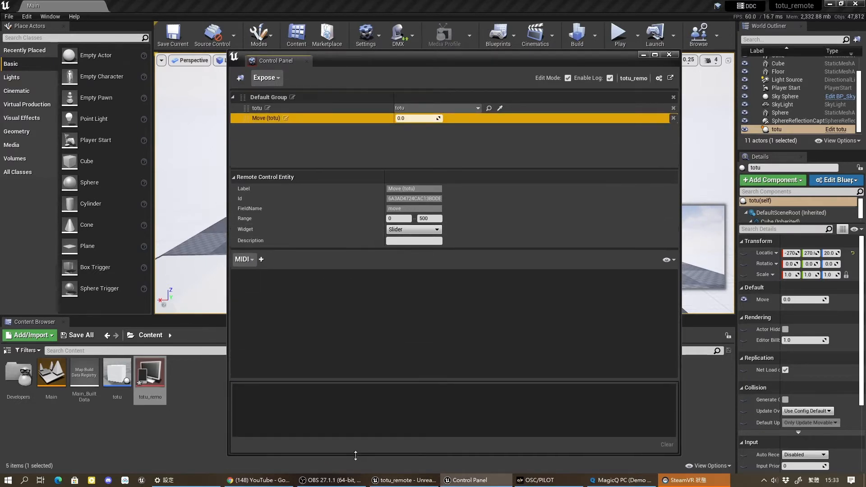
left_click(261, 260)
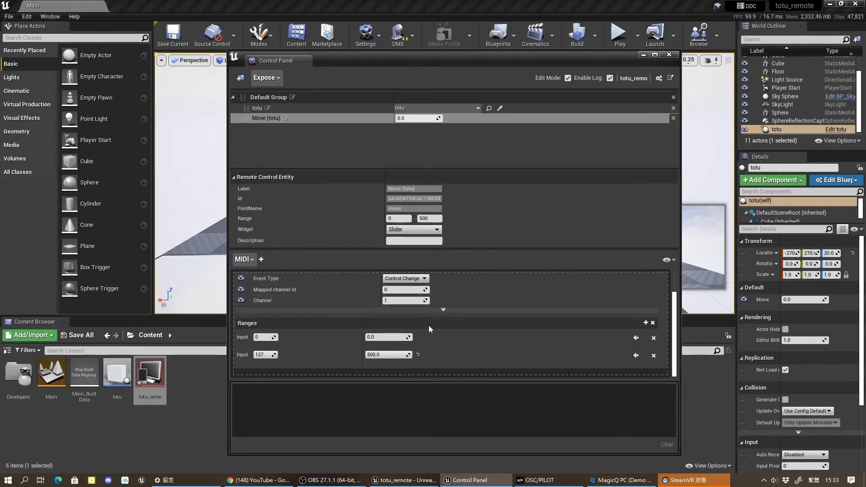
left_click(462, 310)
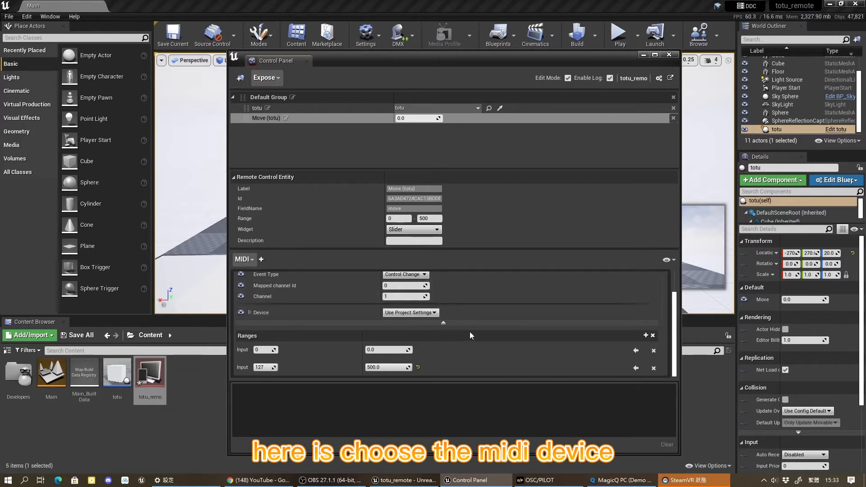
left_click(434, 314)
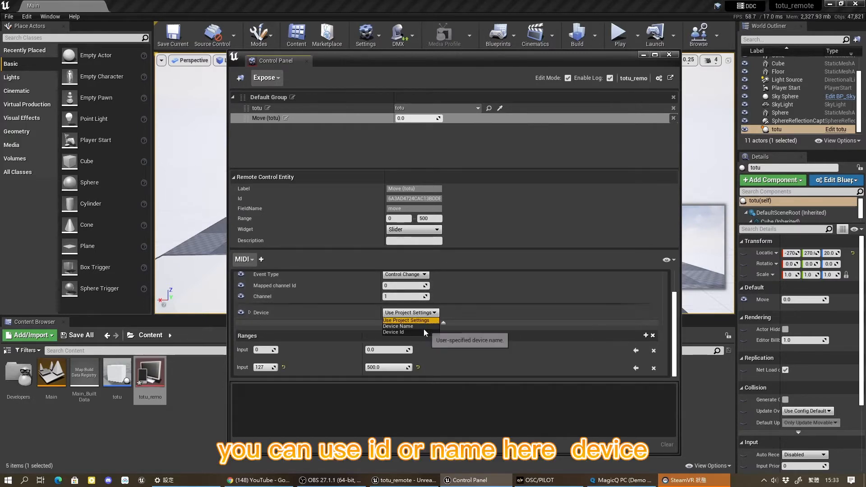
left_click(424, 328)
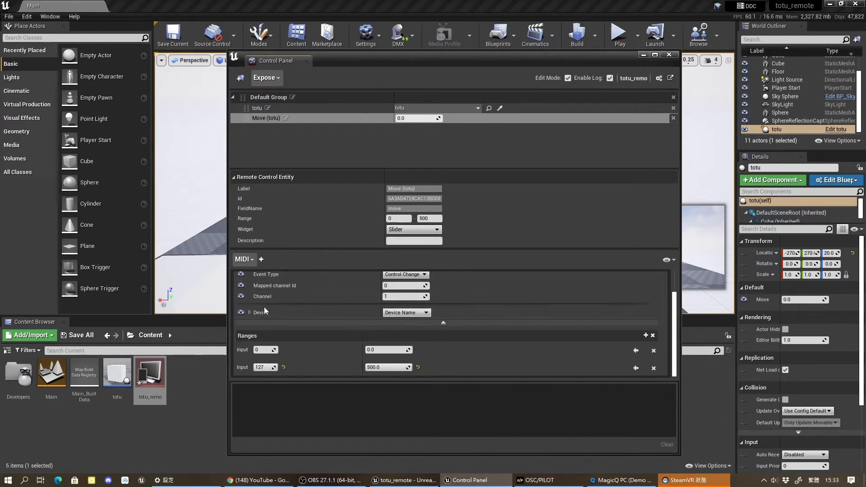
left_click(250, 313)
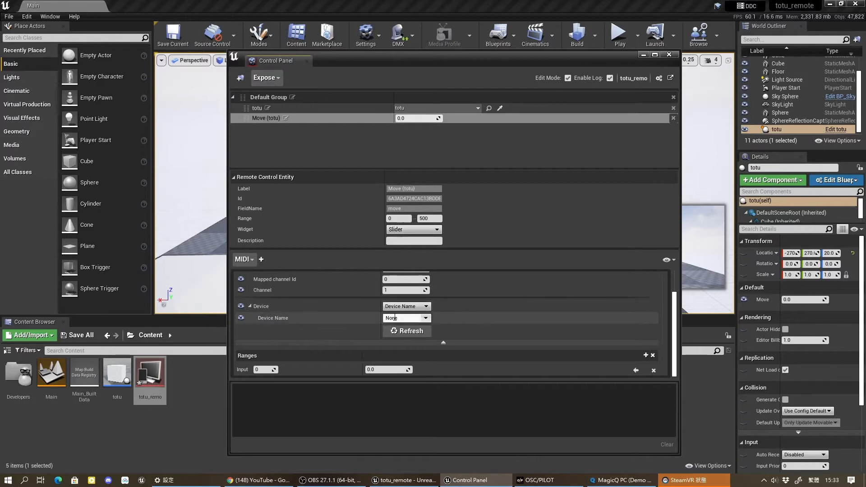
left_click(426, 318)
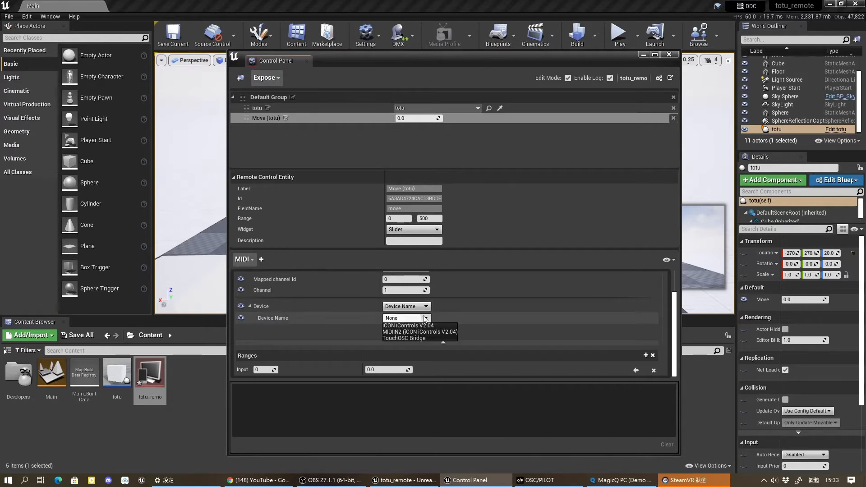
left_click(420, 325)
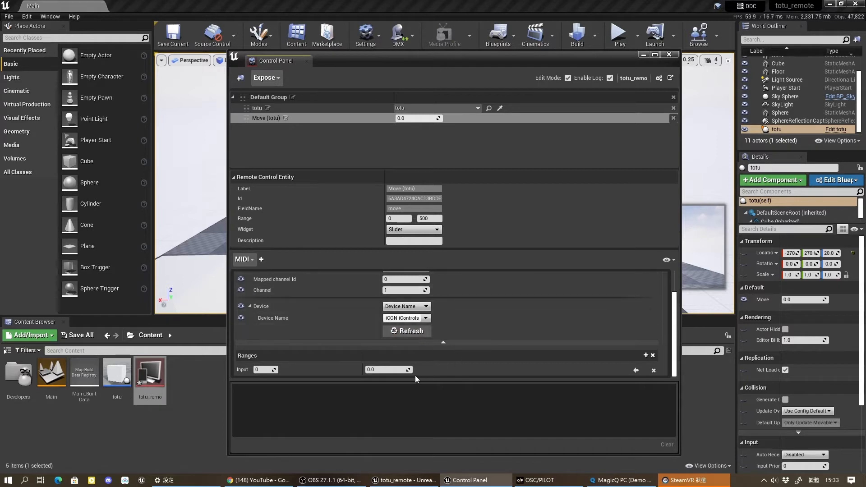
left_click(459, 343)
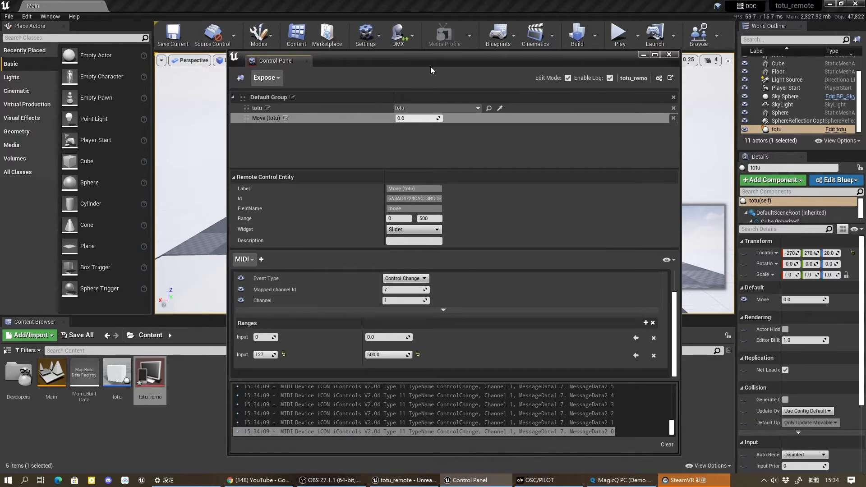
Play the level beside the Control Panel to test the MIDI fader's movement of totu, and stop the session.
left_click_drag(431, 66, 310, 61)
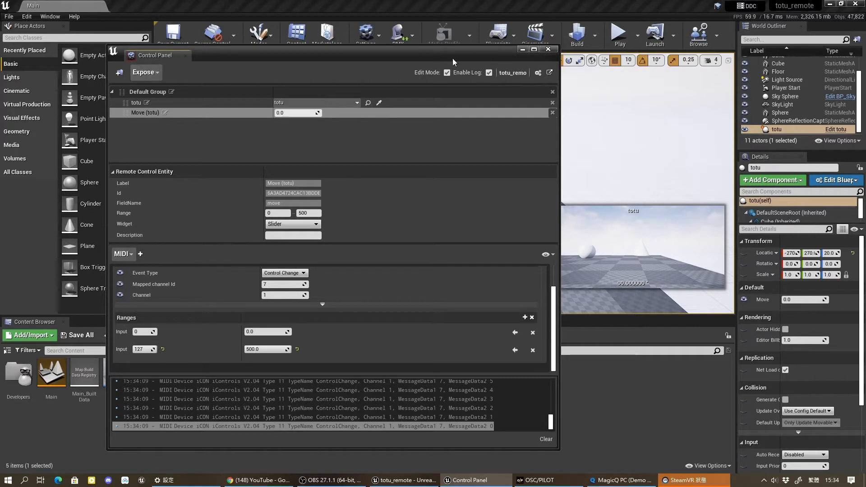
left_click(179, 34)
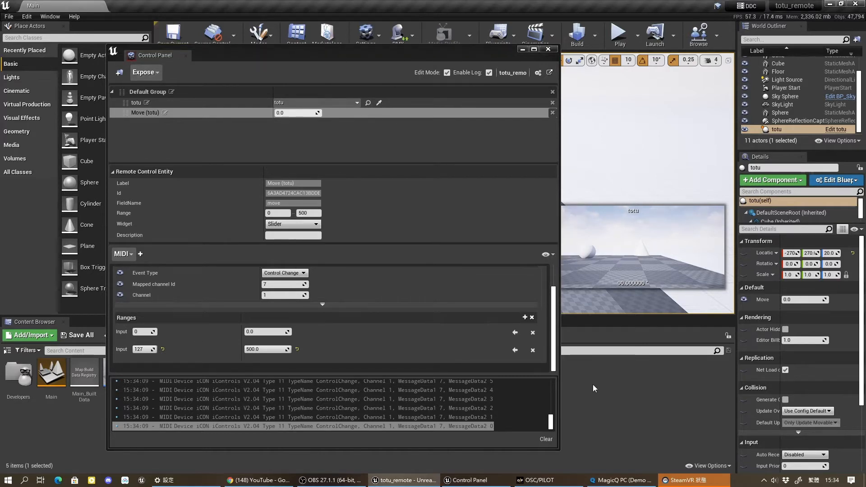
left_click_drag(397, 56, 477, 407)
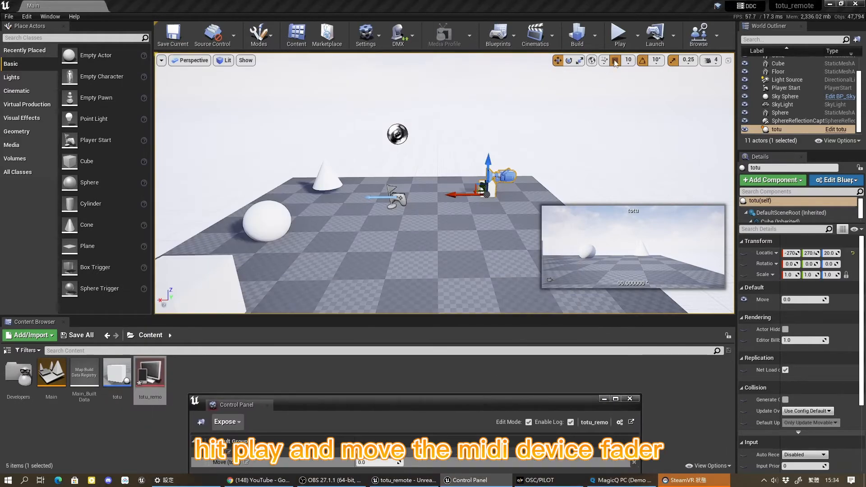
left_click(619, 34)
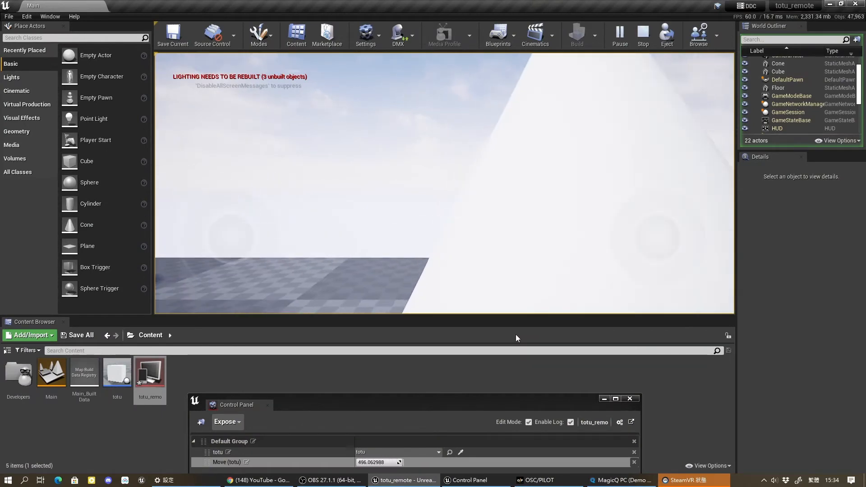
left_click(508, 282)
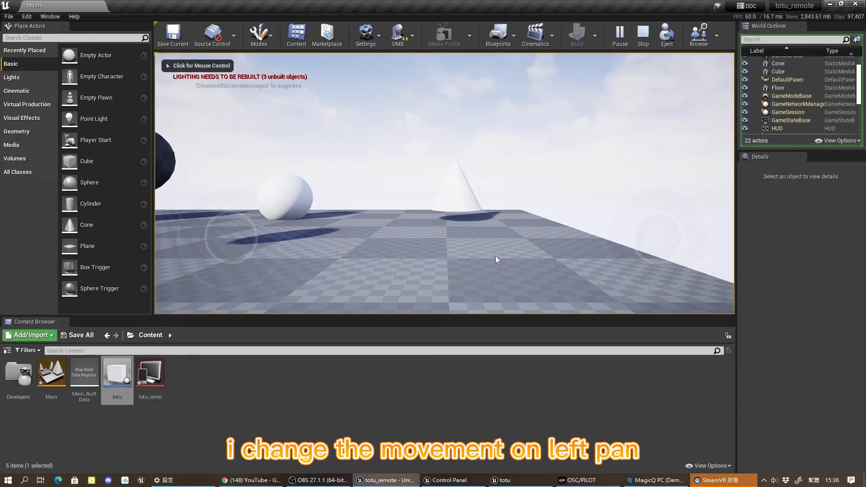
key("Escape")
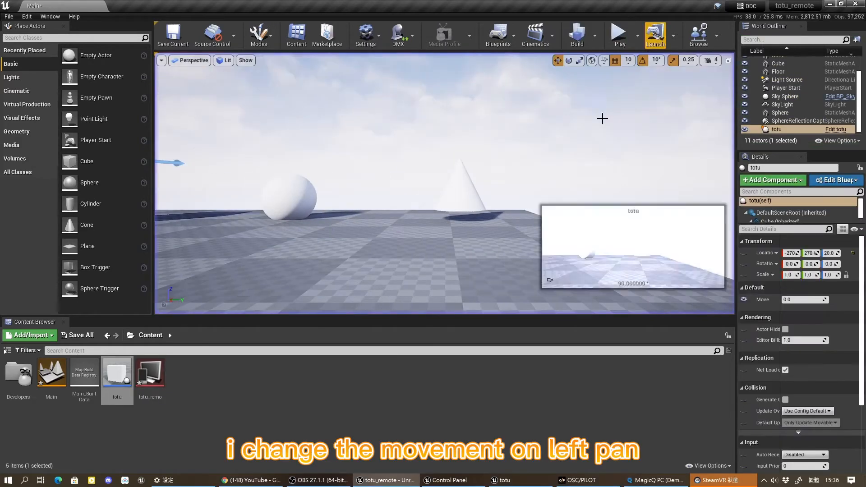
Delete the addition node feeding New Location Y of SetRelativeLocation in the totu blueprint's Event Graph.
left_click(503, 480)
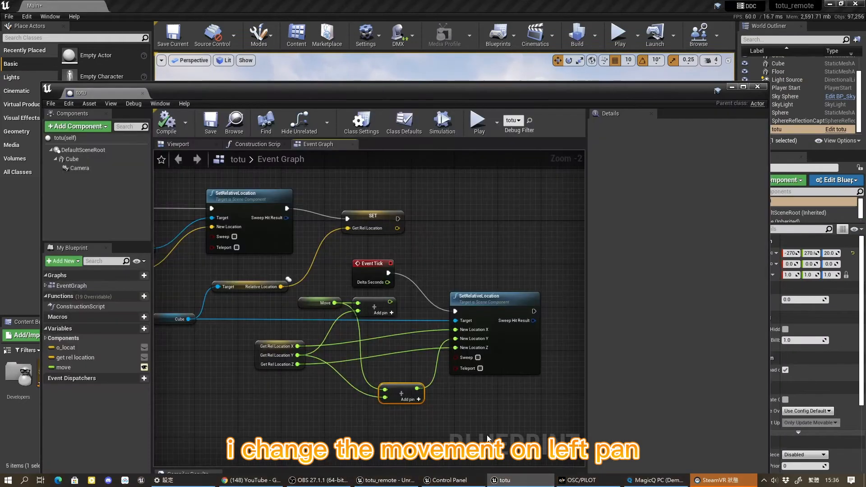
left_click_drag(376, 431, 372, 431)
key("Delete")
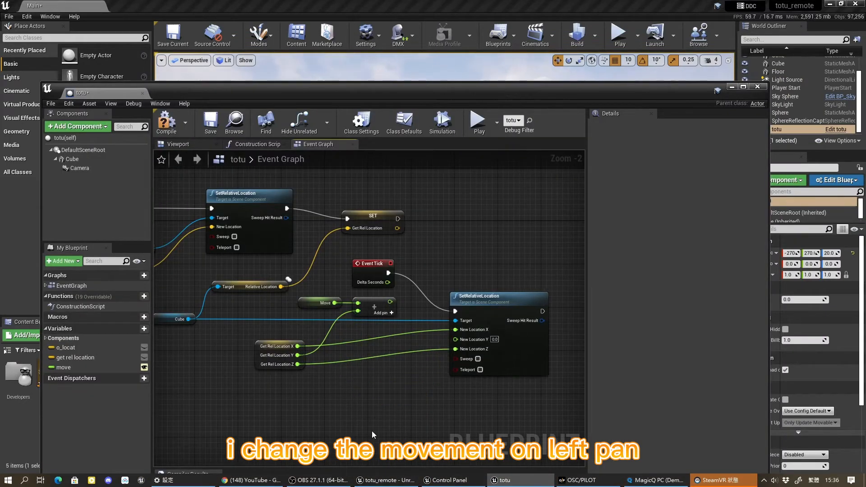
Add a float - float node that subtracts Move from Get Rel Location Y and feed it into New Location Y.
left_click_drag(302, 358, 402, 421)
type("-")
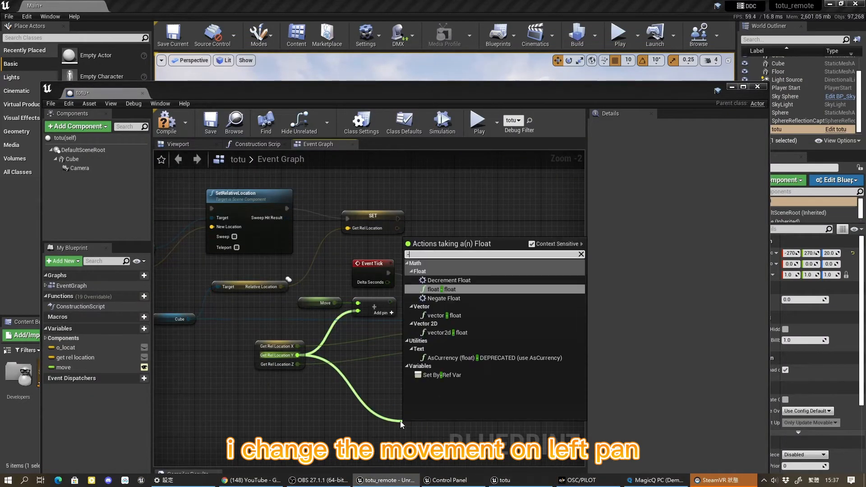
left_click(451, 289)
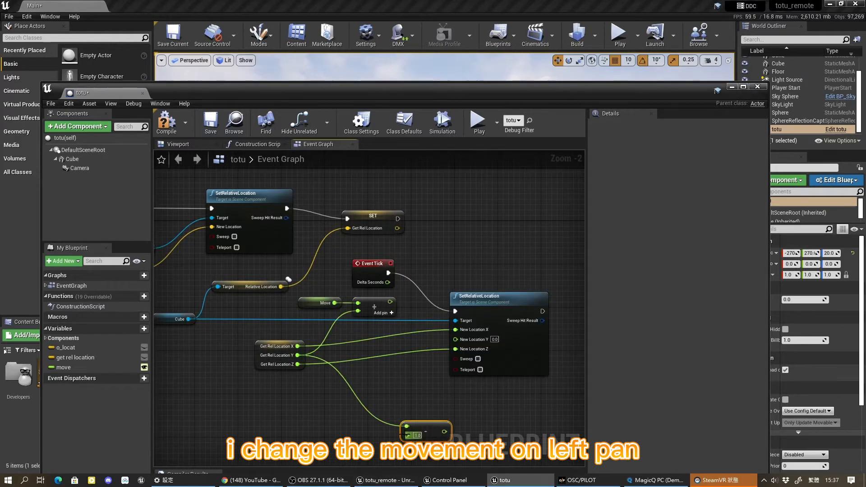
left_click_drag(407, 436, 298, 356)
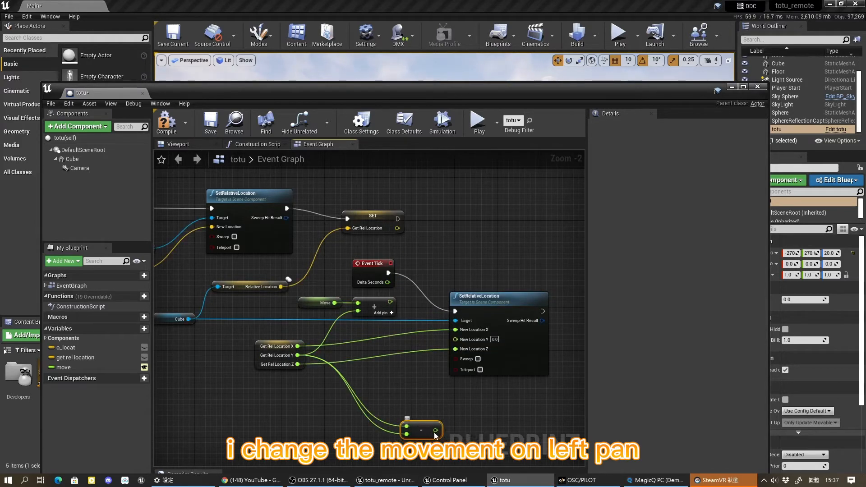
left_click_drag(438, 426, 470, 342)
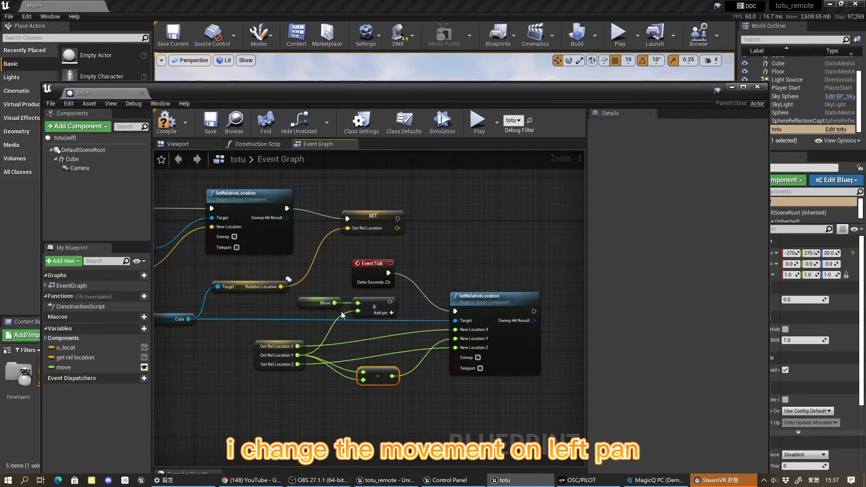
left_click_drag(335, 303, 364, 373)
Compile and save the totu blueprint and uncover the level viewport.
left_click(168, 125)
left_click(211, 127)
left_click_drag(484, 96, 499, 451)
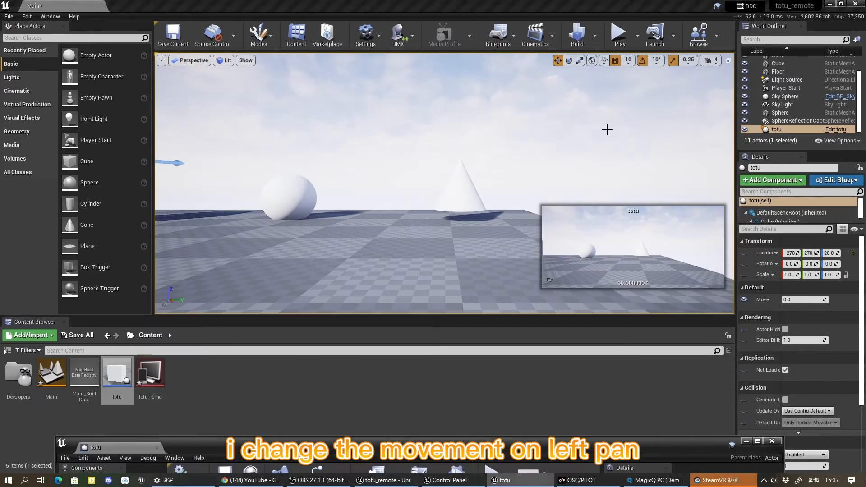
Play the level to check the reversed sideways movement of totu, and stop the session.
left_click(624, 37)
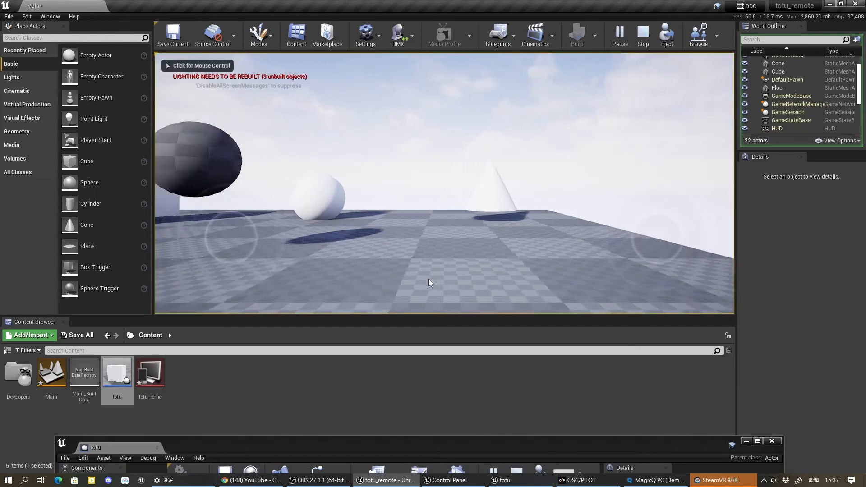
left_click(428, 279)
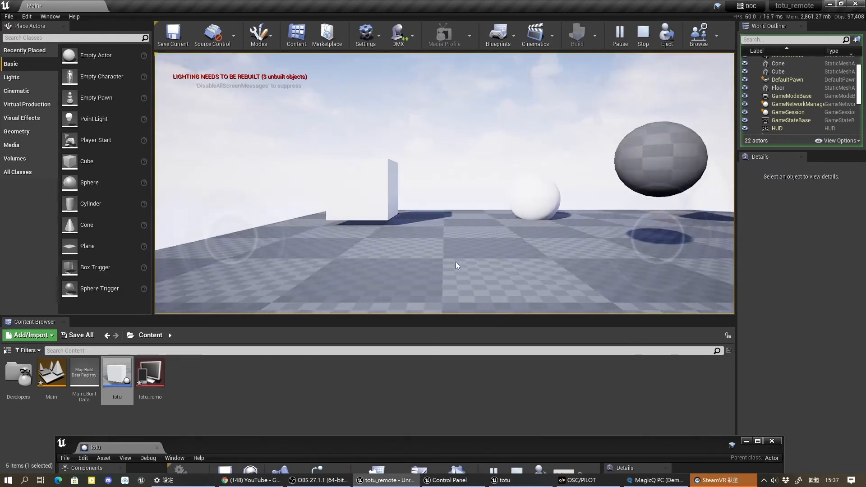
left_click(643, 32)
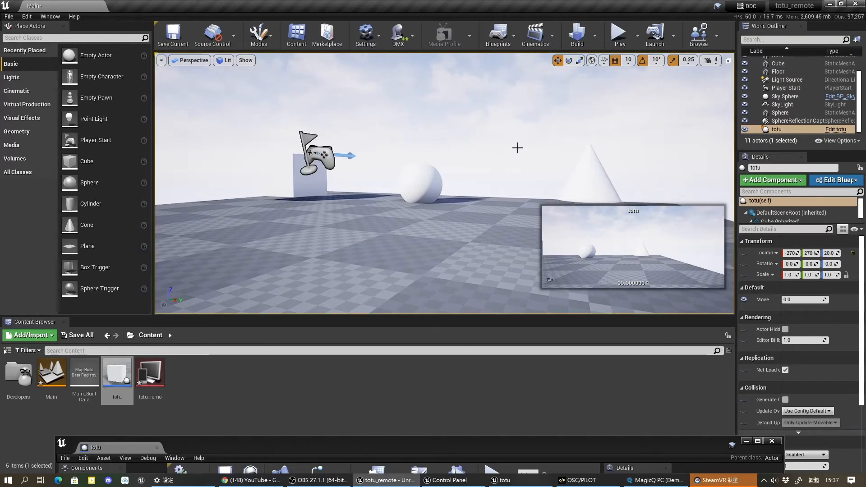
Delete the Player Start actor from the level and check the result in a short play session.
left_click(311, 151)
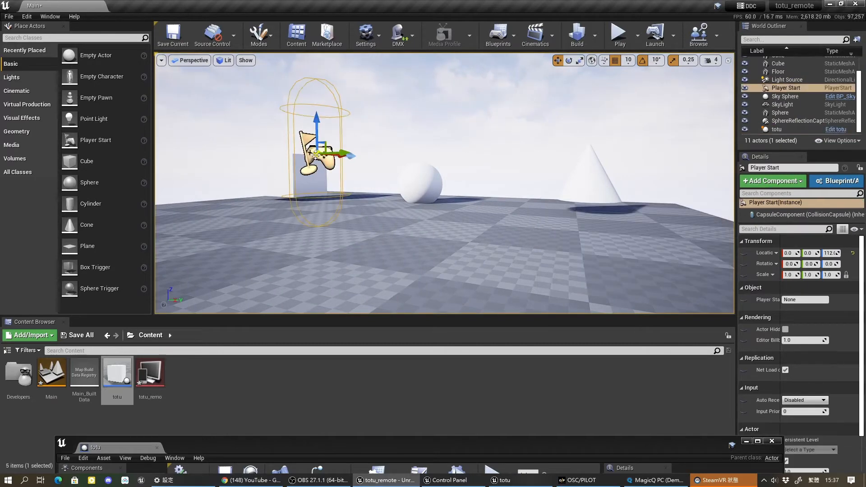
key("Delete")
left_click(617, 38)
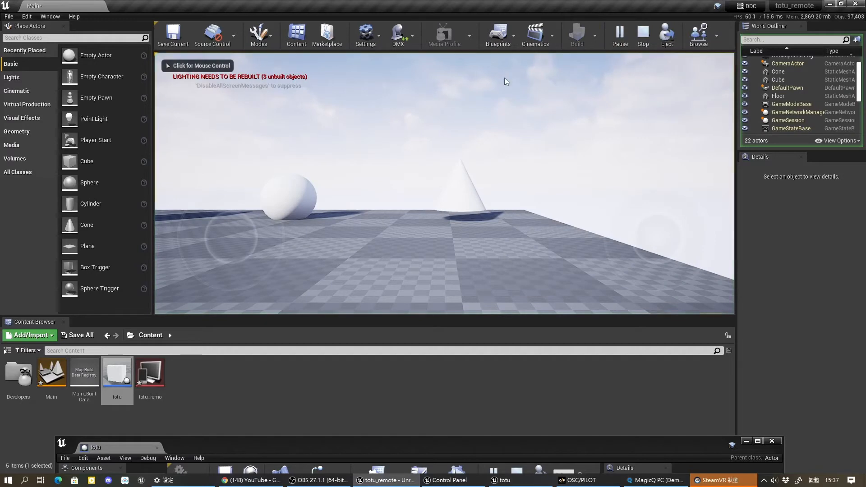
left_click(643, 32)
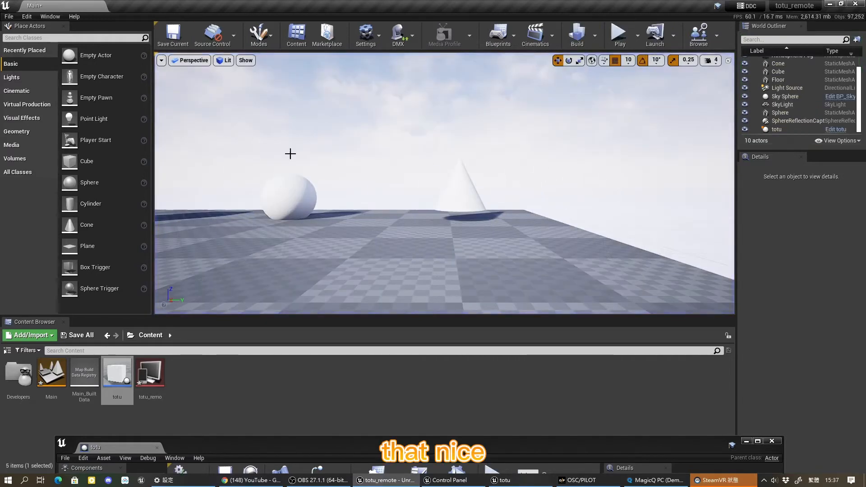
Review the totu blueprint's Event Graph and close the blueprint editor.
left_click_drag(373, 442, 374, 39)
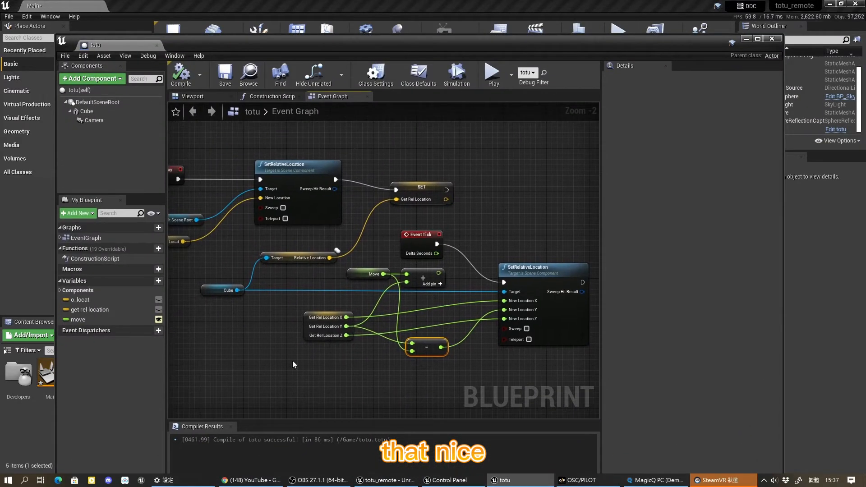
left_click_drag(313, 53, 292, 290)
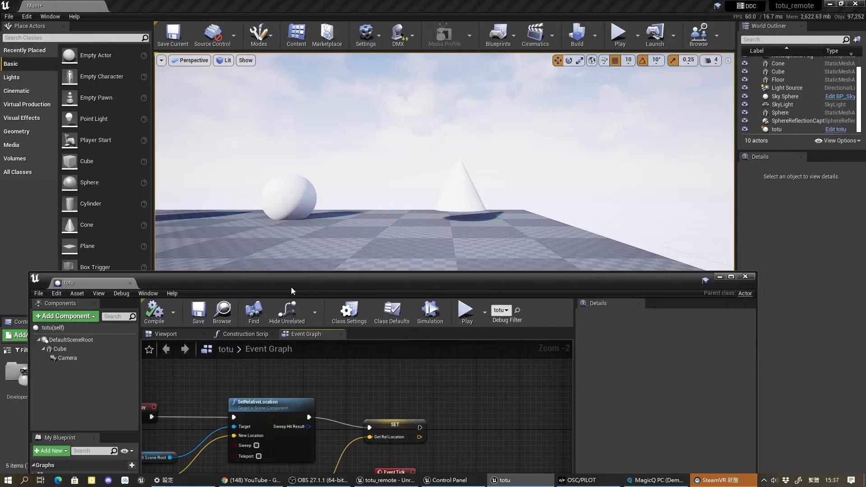
left_click(745, 276)
Remove the MIDI binding from Move (totu) in the totu_remo preset and switch its protocol to OSC.
double_click(150, 377)
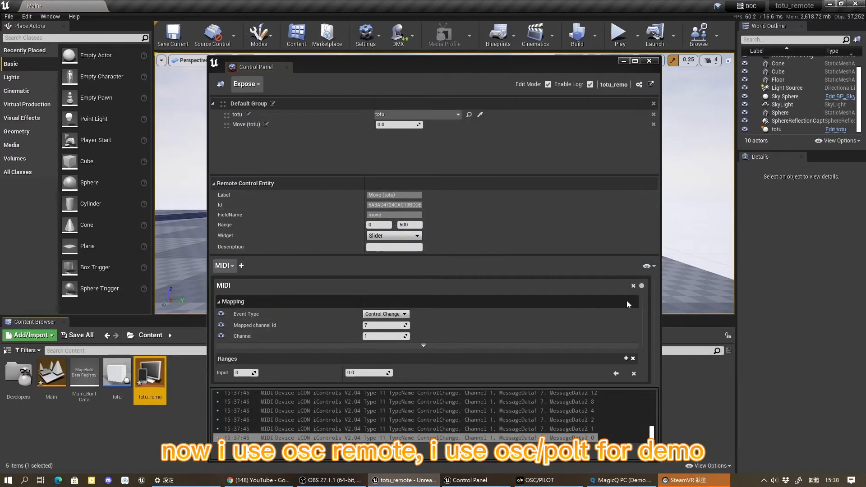
left_click(634, 286)
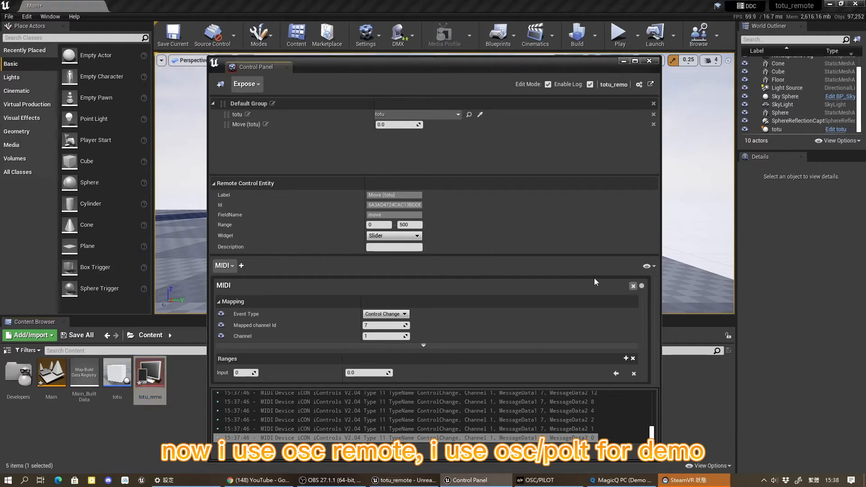
left_click(633, 285)
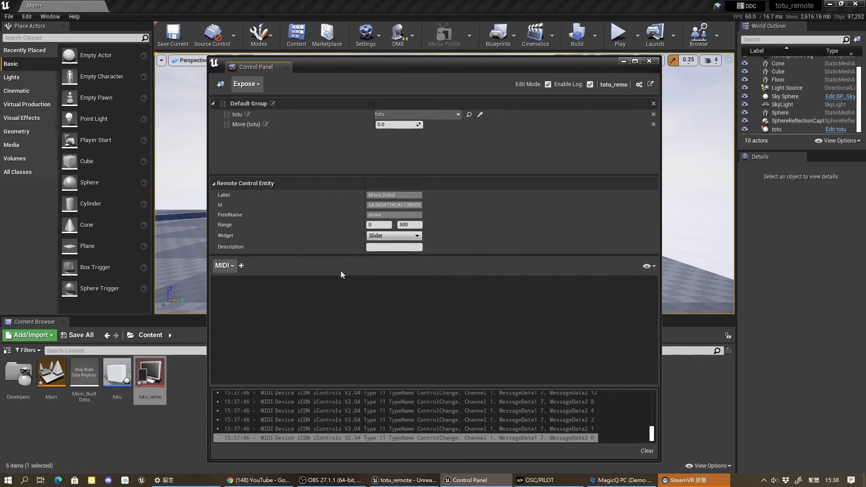
left_click(233, 266)
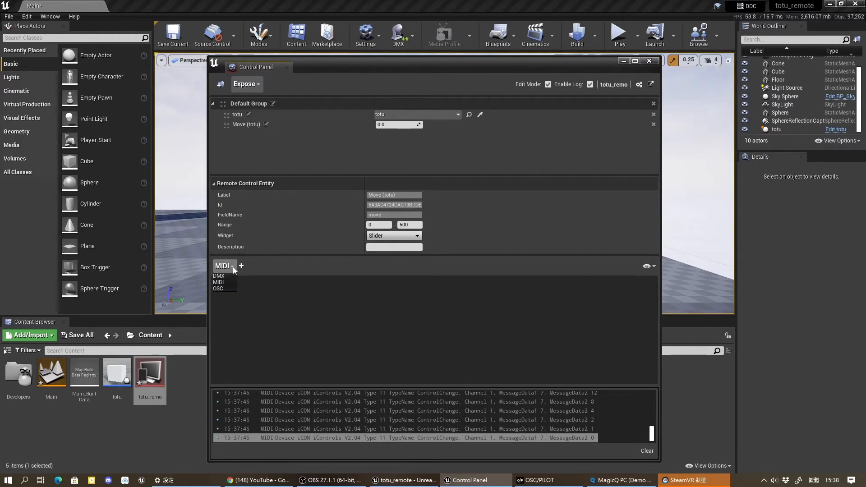
left_click(220, 288)
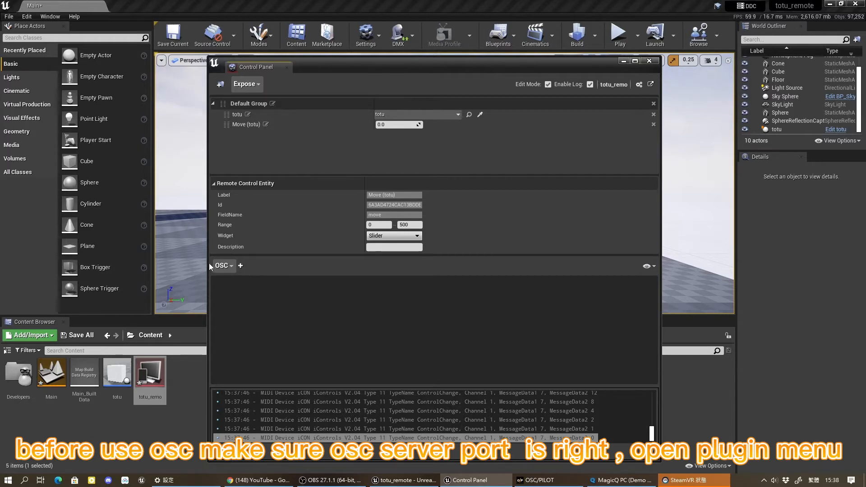
Set the Remote Control OSC Protocol server address to 127.0.0.1:8002 in the project settings and close them.
left_click(26, 17)
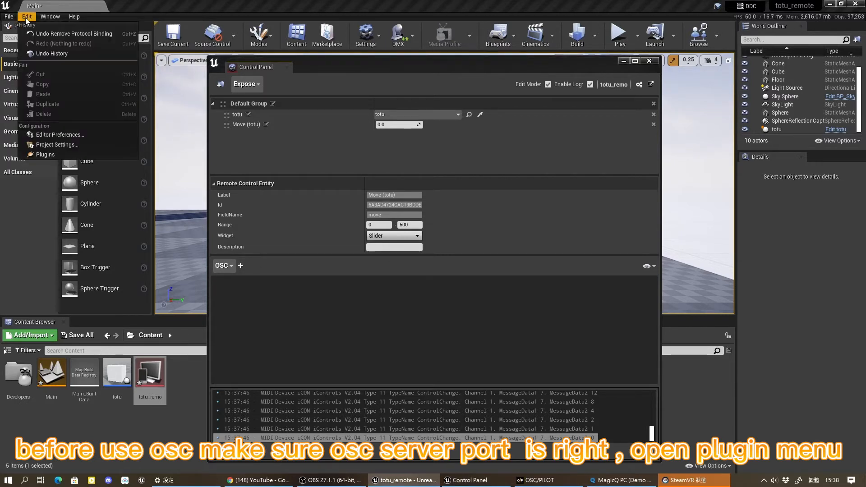
left_click(45, 144)
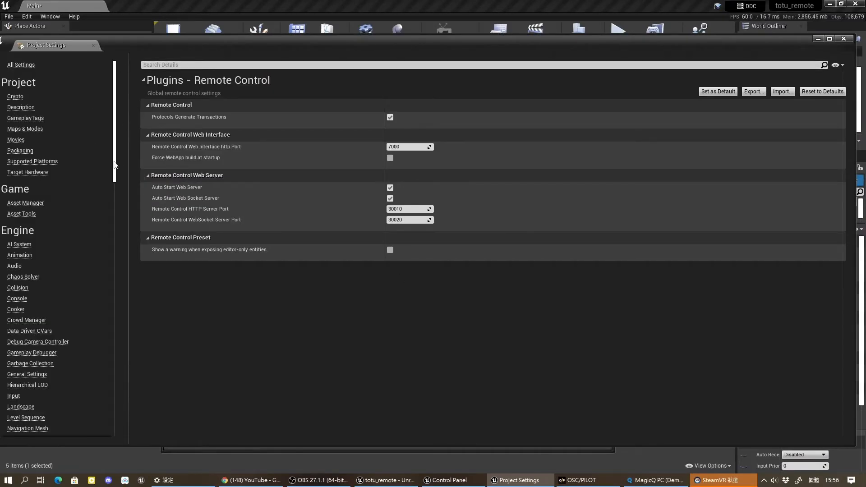
left_click_drag(115, 165, 129, 423)
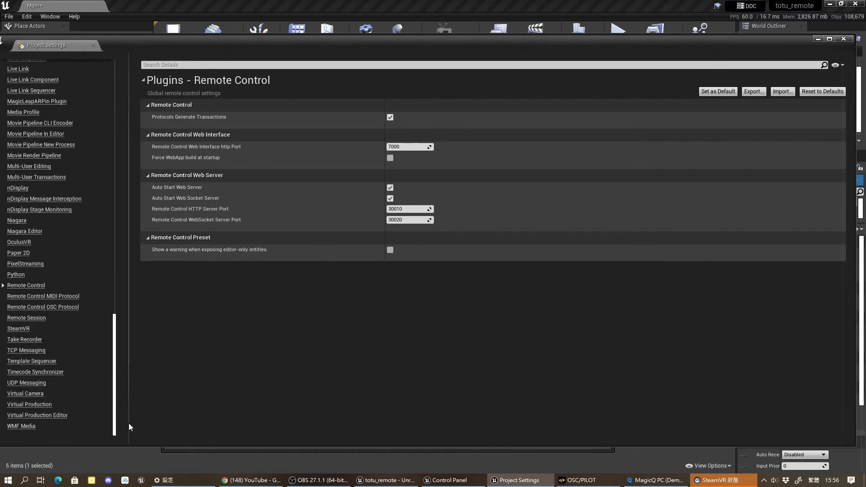
left_click(45, 307)
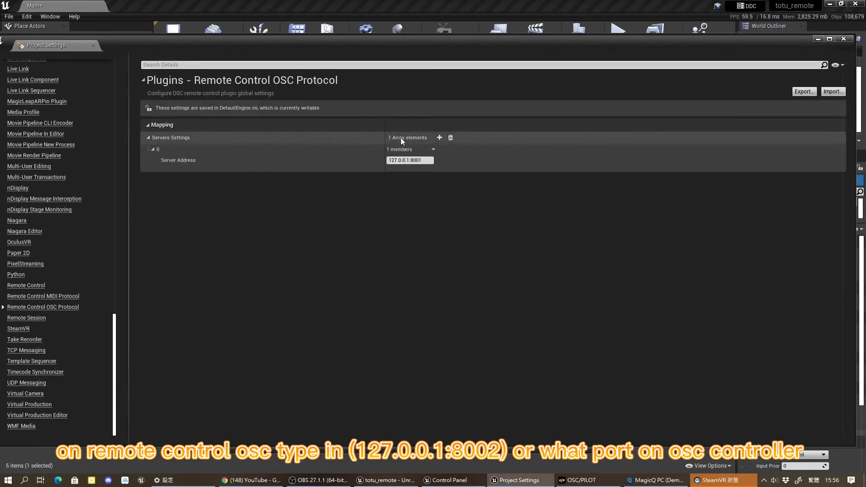
left_click(423, 160)
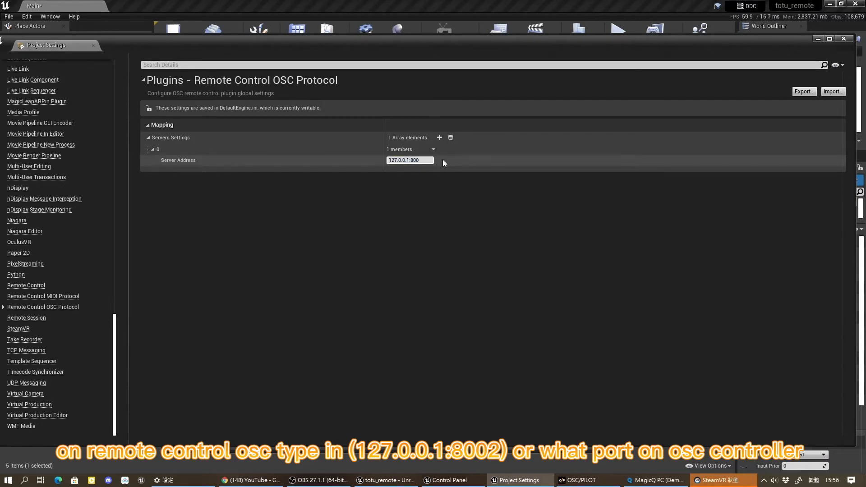
key("Return")
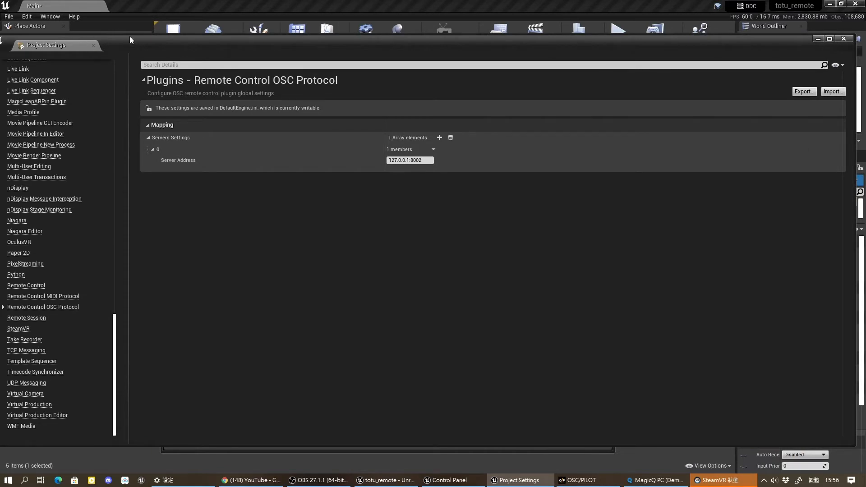
left_click_drag(130, 39, 83, 75)
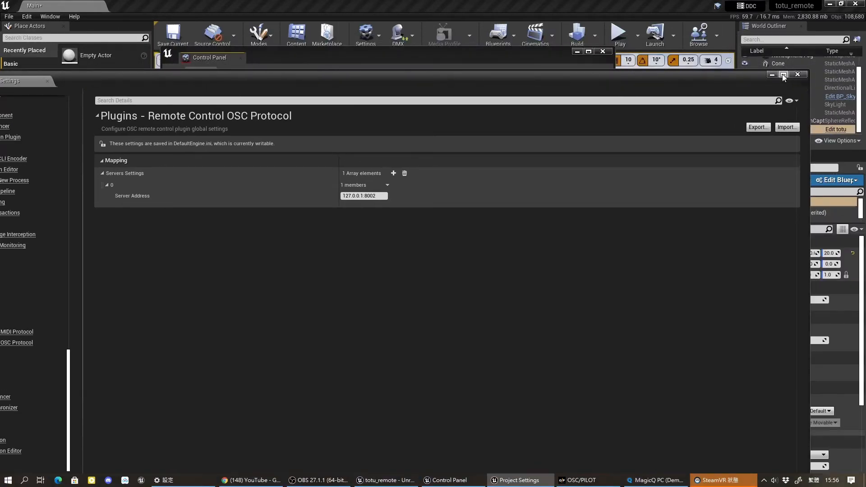
left_click(797, 74)
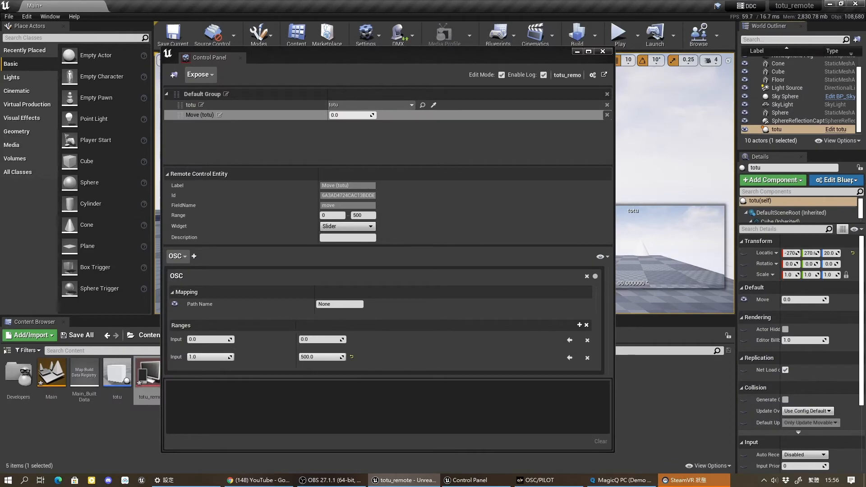
Switch to OSC/PILOT, maximize it, and check its OSC host and port settings in edit mode.
left_click(541, 480)
left_click_drag(360, 110, 265, 61)
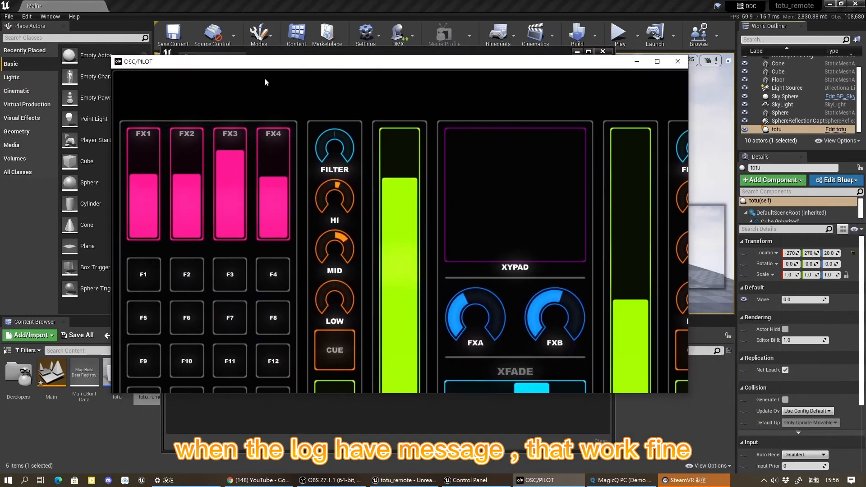
left_click(662, 65)
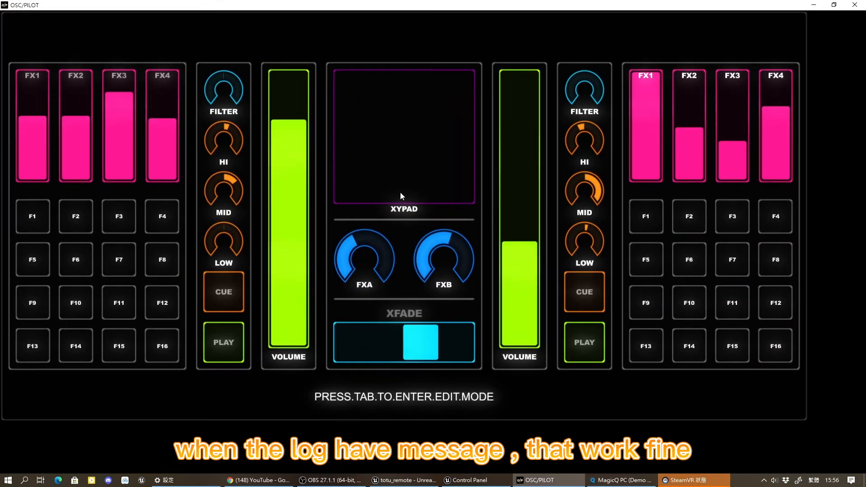
key("Tab")
left_click(180, 45)
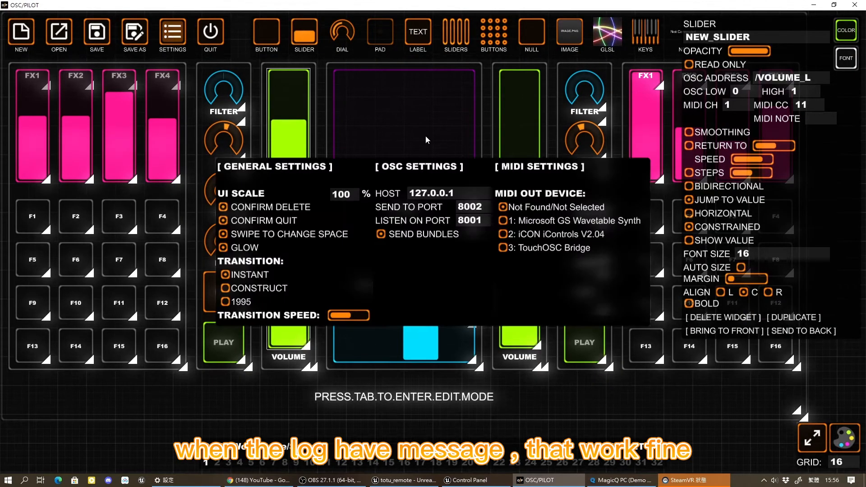
key("Tab")
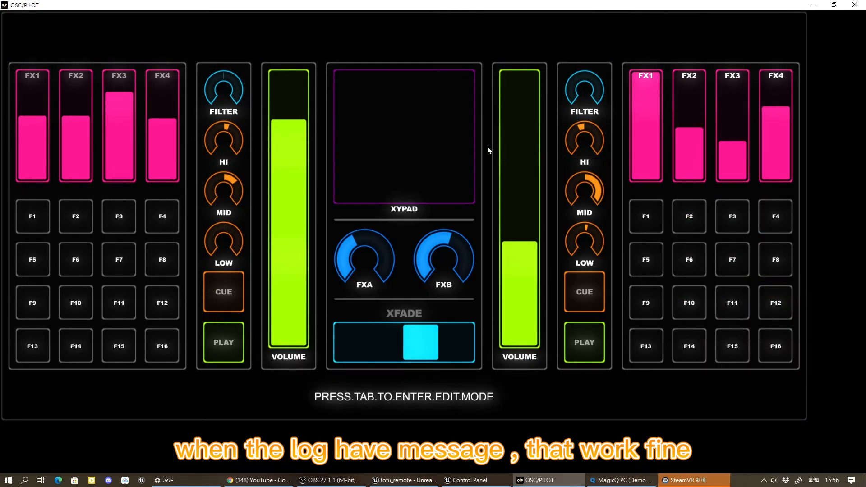
Arrange OSC/PILOT and the totu_remo control panel side by side and move the left VOLUME fader to test the OSC log.
left_click_drag(429, 9, 865, 99)
left_click(219, 77)
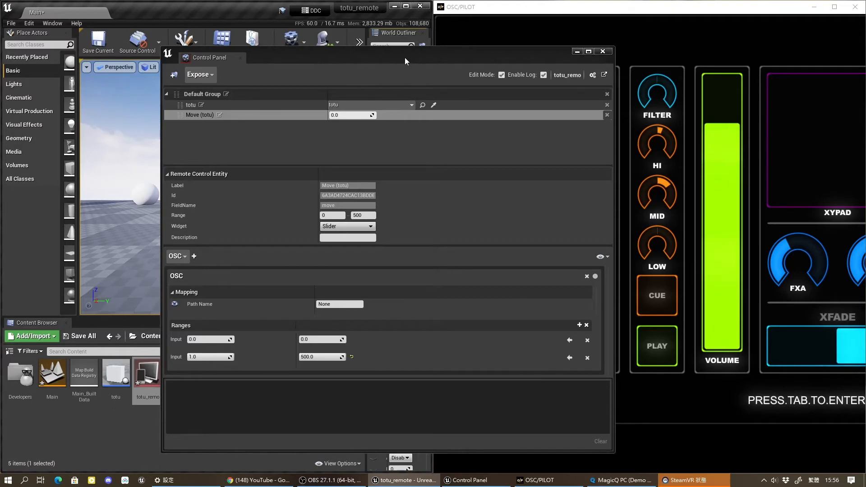
left_click_drag(405, 58, 243, 50)
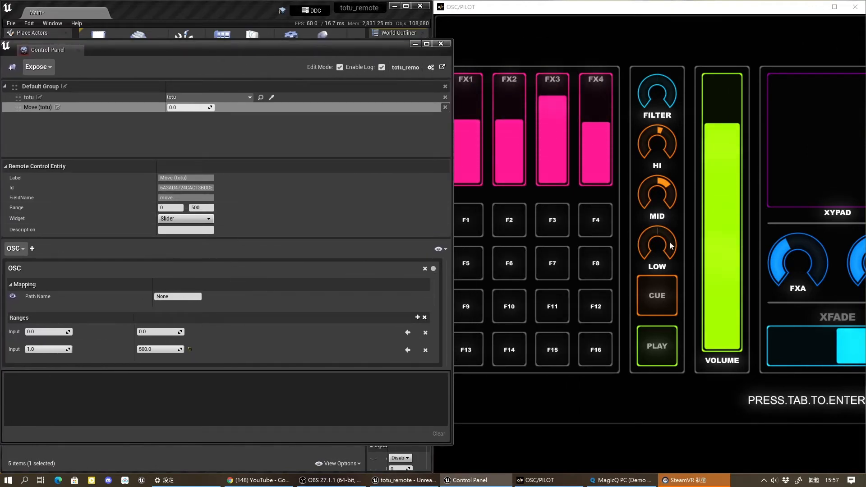
left_click_drag(724, 126, 723, 212)
left_click_drag(724, 238, 710, 75)
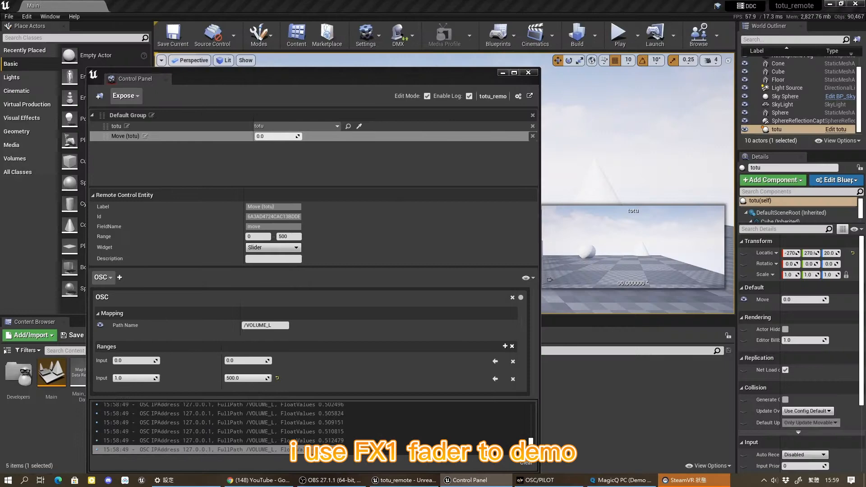
Set the OSC binding's path name for Move (totu) to /FX1_L and save.
key("alt+Tab")
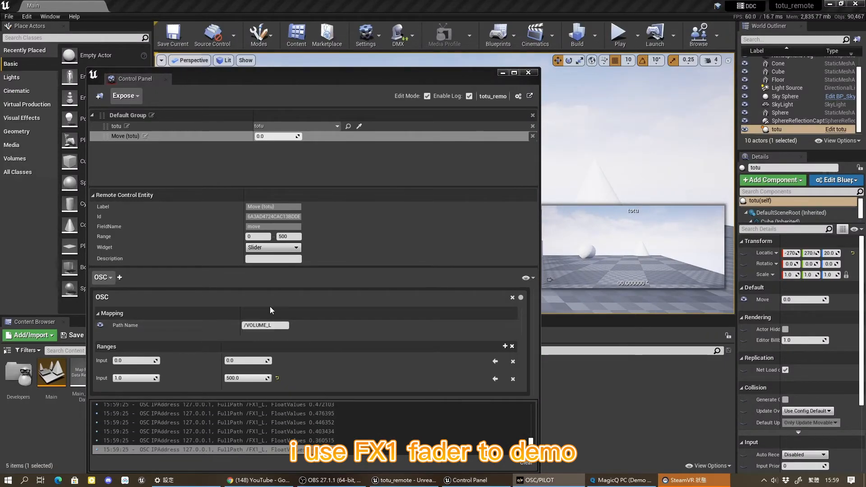
double_click(247, 326)
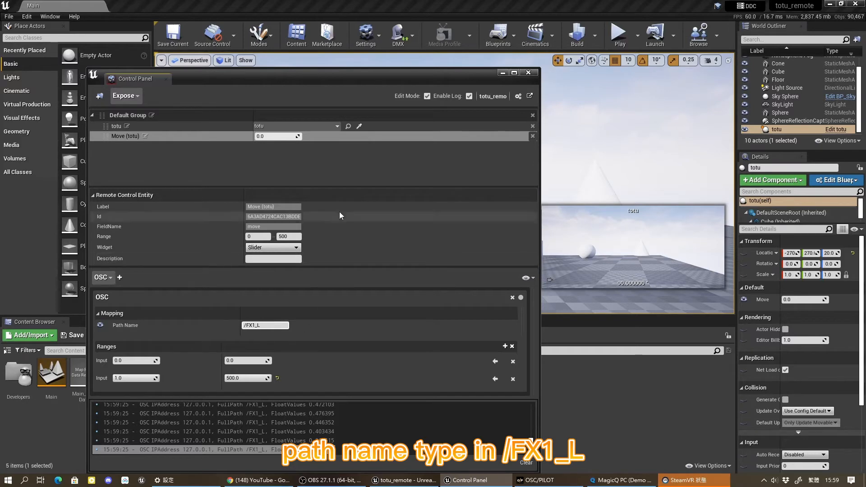
key("ctrl+s")
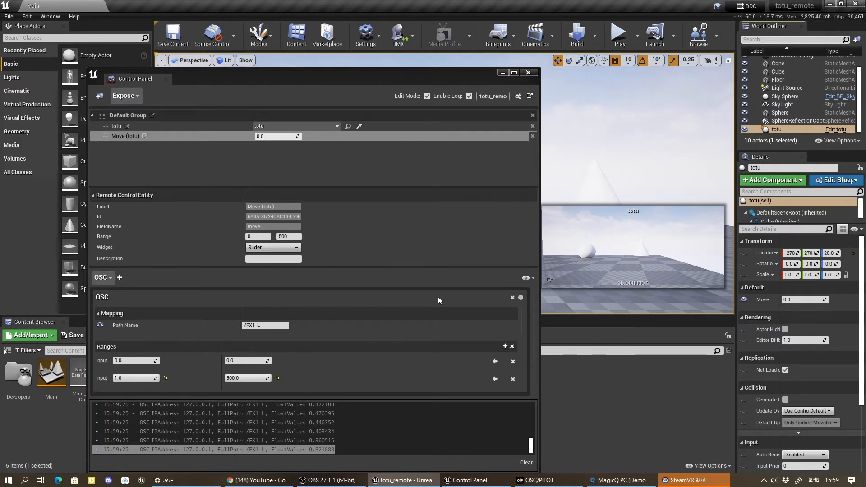
Play the level, move totu with OSC/PILOT's FX1 fader up to its maximum, and stop the session.
left_click(502, 73)
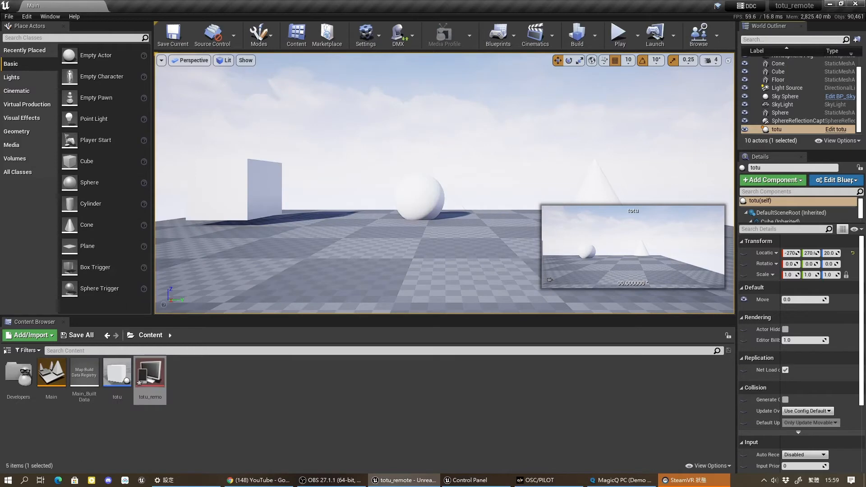
left_click(620, 34)
left_click_drag(865, 32, 865, 280)
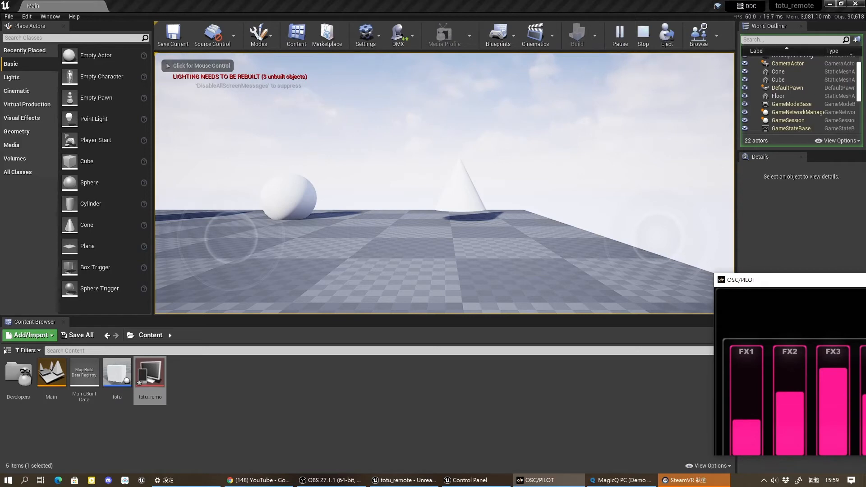
left_click_drag(785, 288, 788, 204)
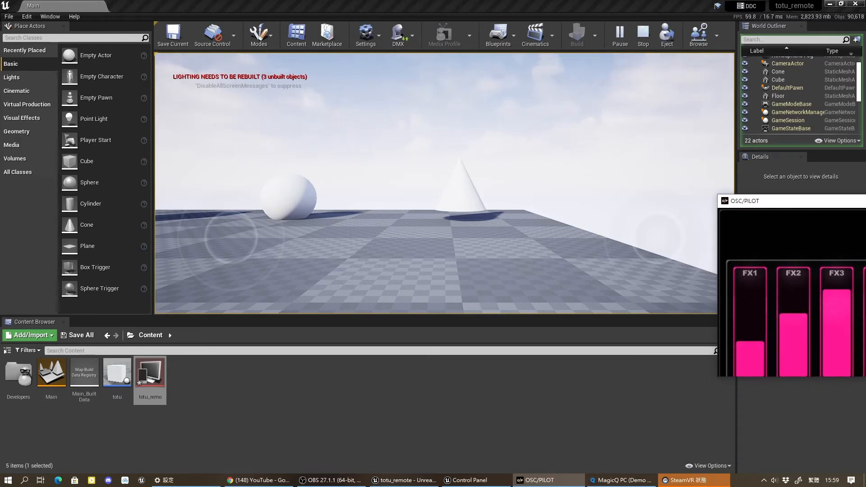
left_click_drag(787, 195, 788, 130)
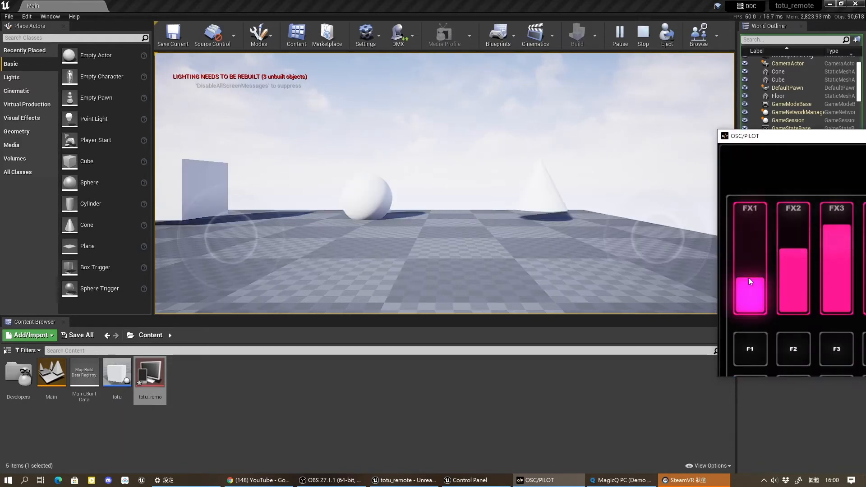
left_click_drag(748, 277, 754, 202)
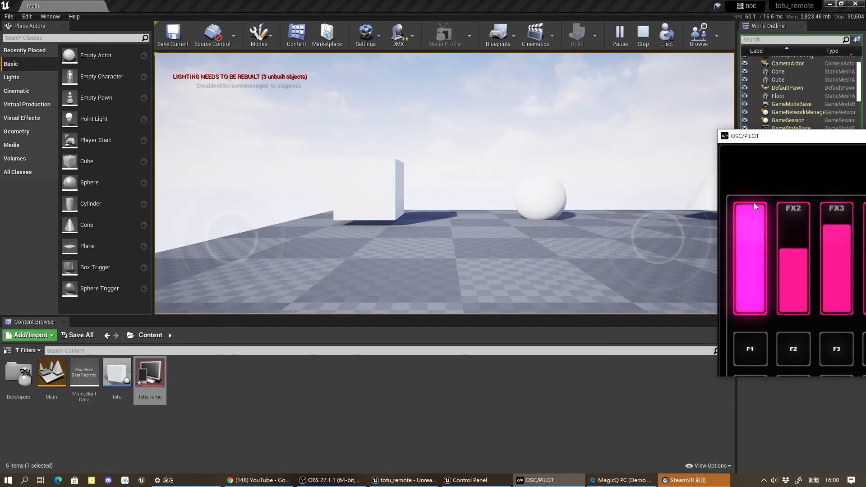
left_click(642, 36)
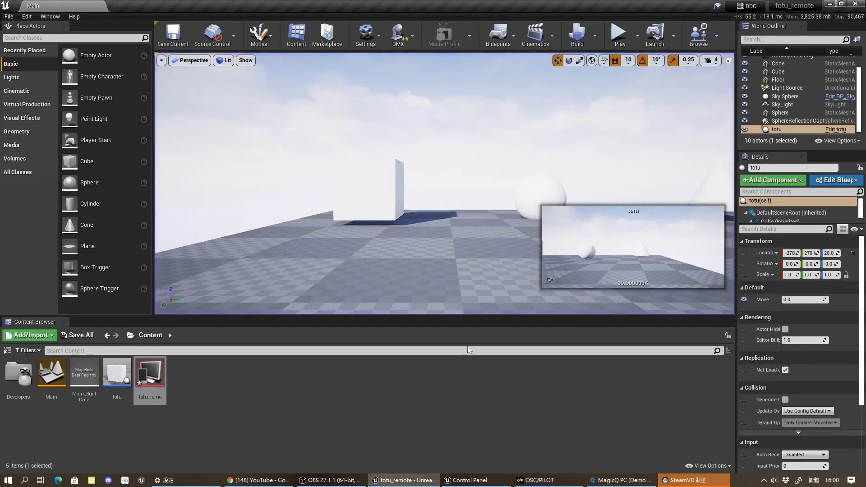
Bring back the totu_remo control panel and remove the OSC binding from Move (totu).
left_click(548, 481)
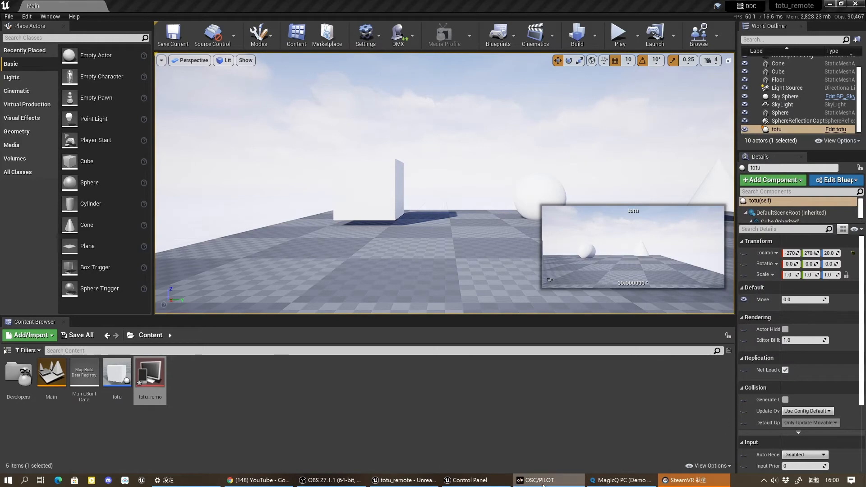
left_click(467, 481)
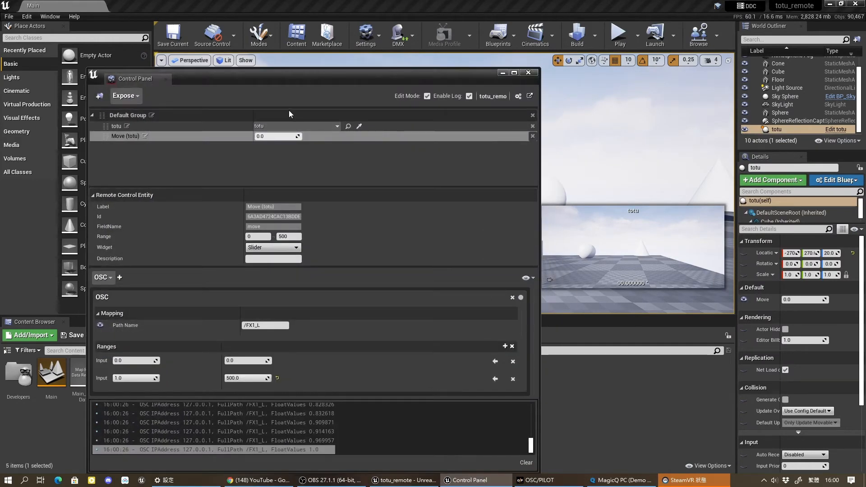
left_click_drag(330, 86, 443, 52)
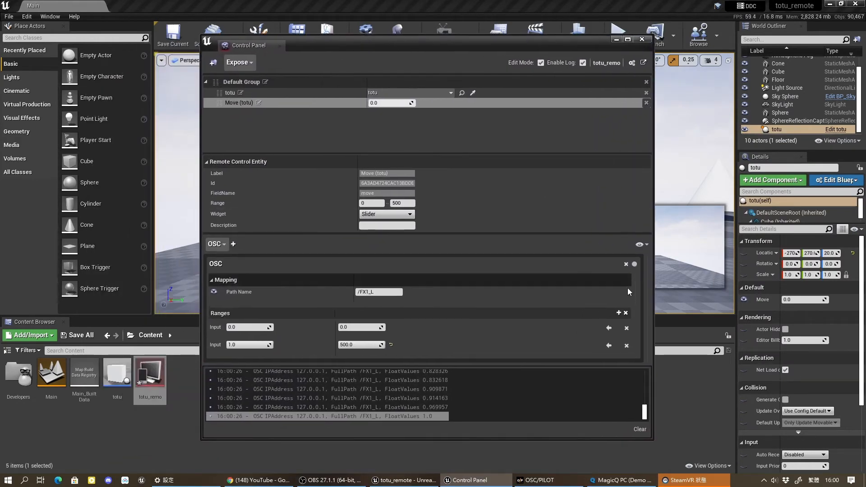
left_click(627, 264)
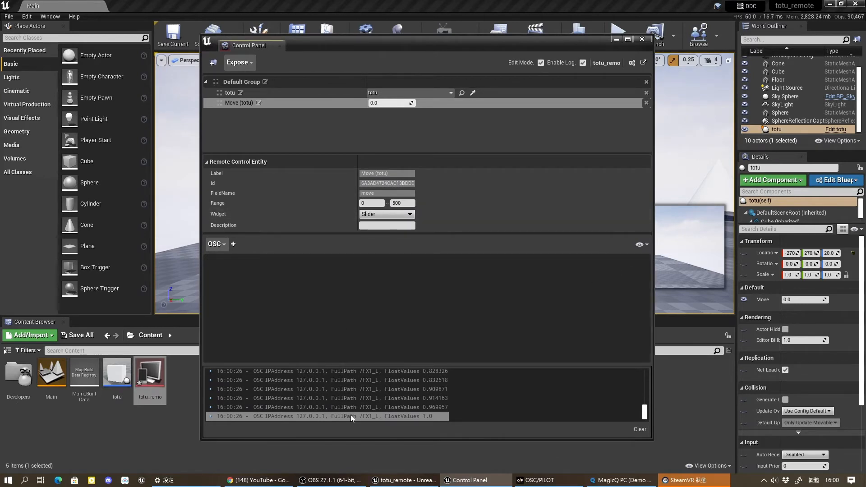
Switch the protocol of Move (totu) to DMX and add a DMX binding.
left_click(220, 245)
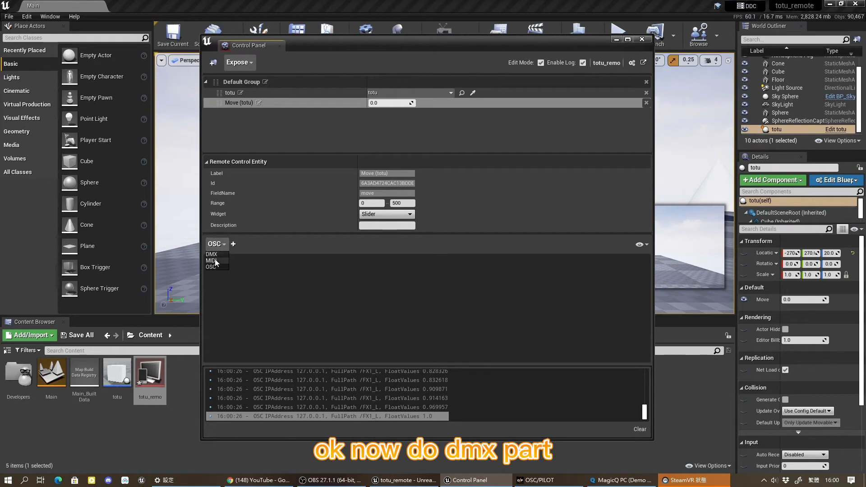
left_click(211, 254)
left_click(235, 244)
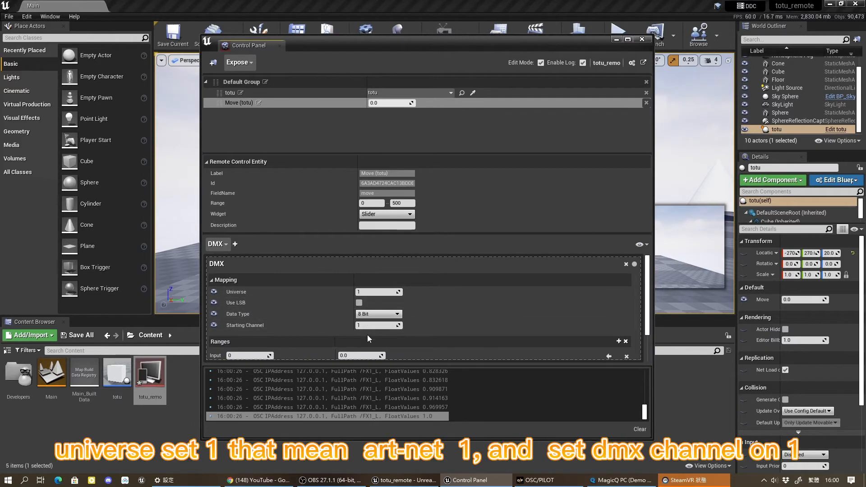
Try the 16 Bit and 32 Bit data types on the DMX binding, and set it back to 8 Bit.
scroll(484, 305, "down", 2)
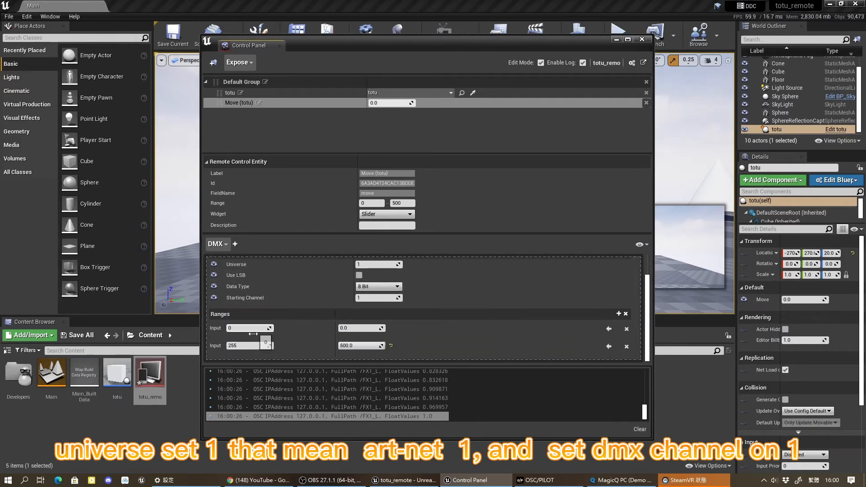
left_click(378, 286)
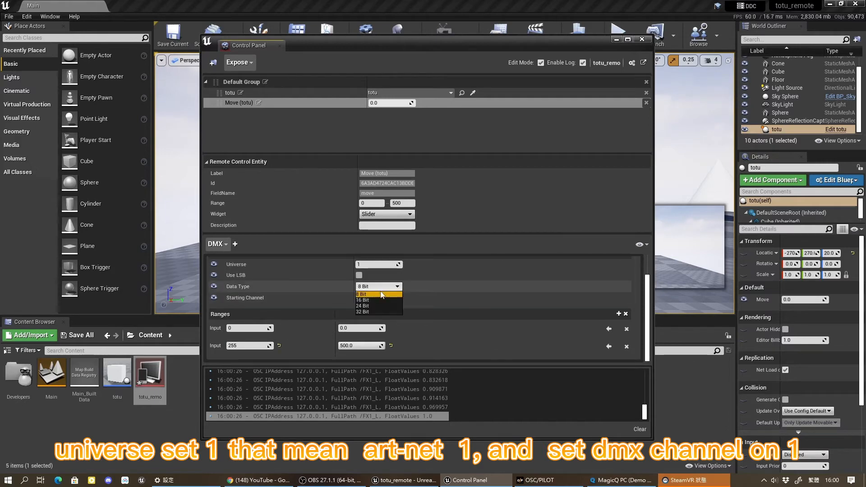
left_click(374, 302)
left_click(378, 287)
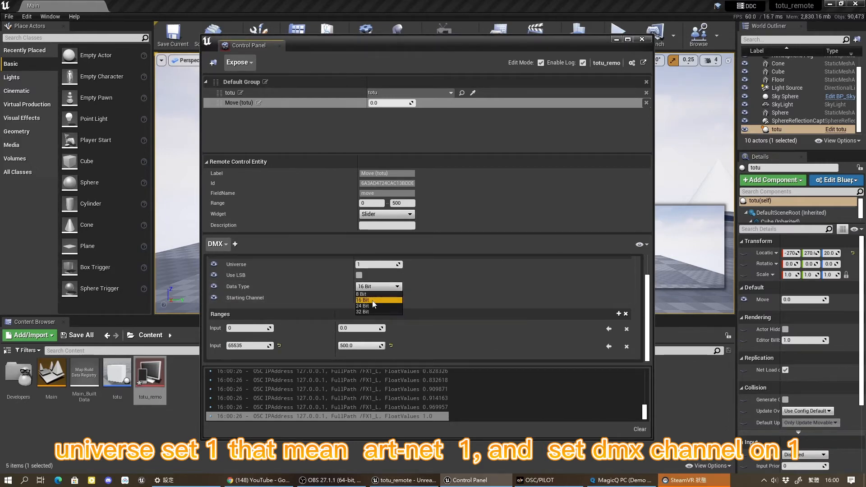
left_click(372, 310)
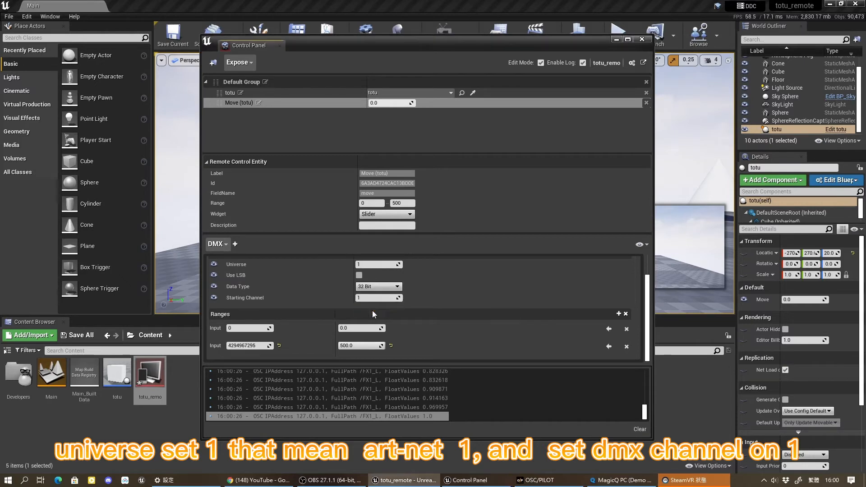
left_click(377, 288)
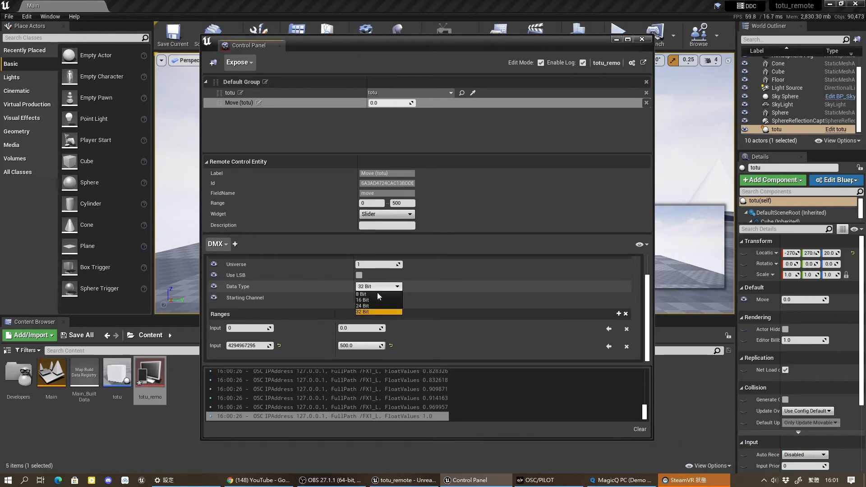
left_click(374, 295)
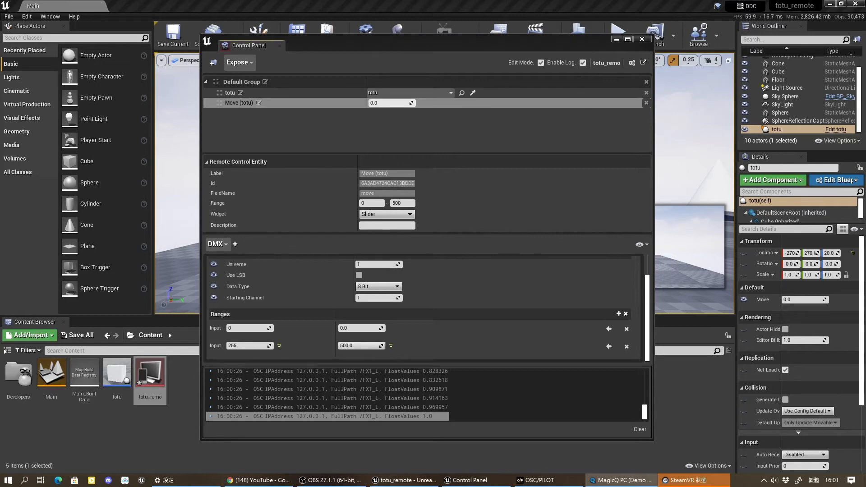
Bring the MagicQ PC window into view, raise its second playback fader, and move the window off the control panel.
left_click_drag(865, 126, 470, 101)
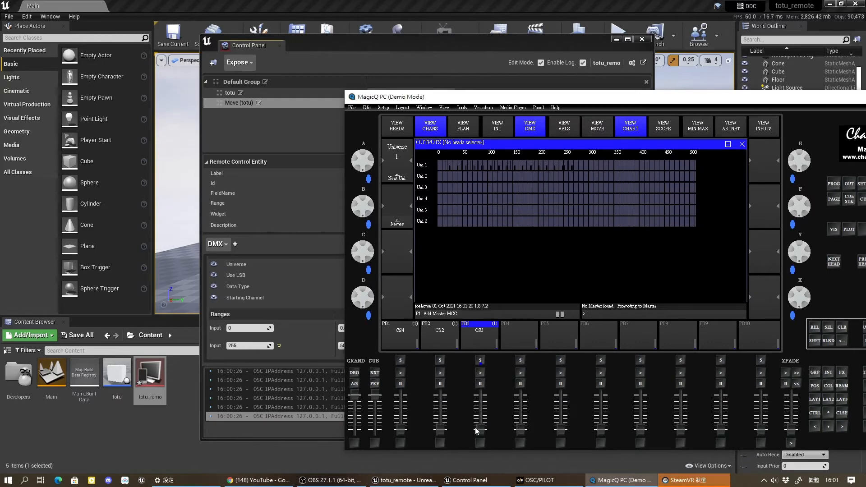
left_click_drag(439, 427, 440, 396)
left_click_drag(521, 103, 865, 156)
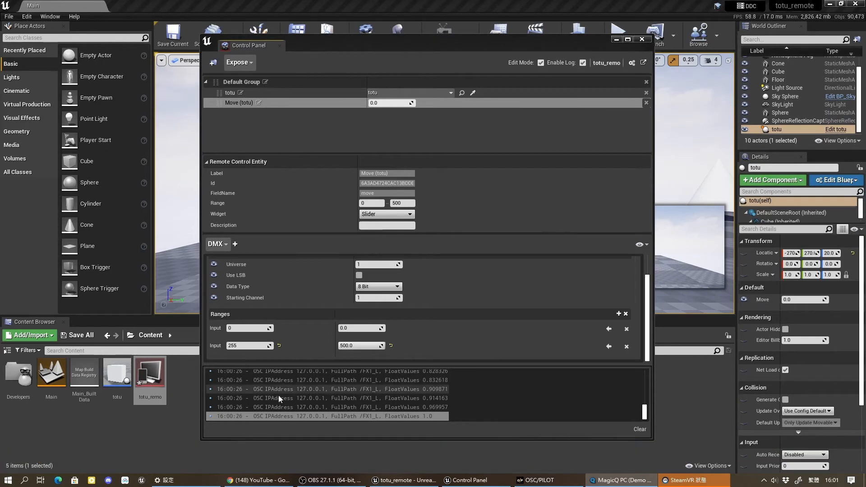
Enter 80 as the DMX binding's upper input range value and check the MagicQ PC console.
left_click(239, 346)
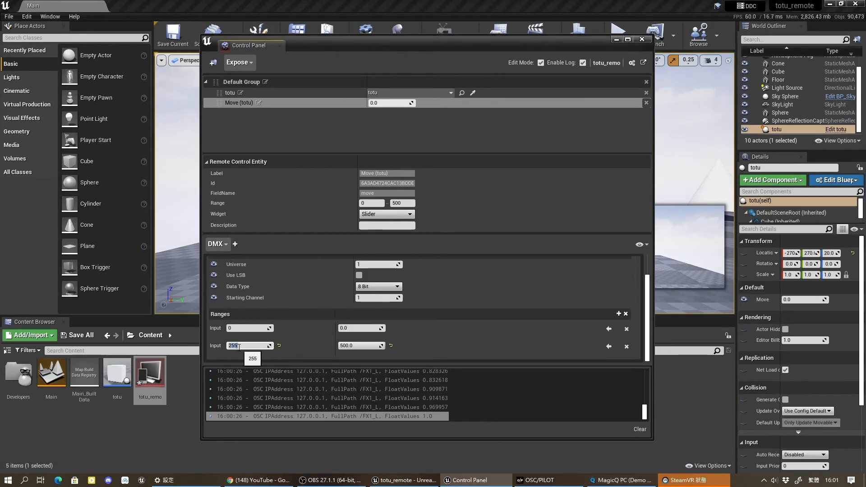
type("80")
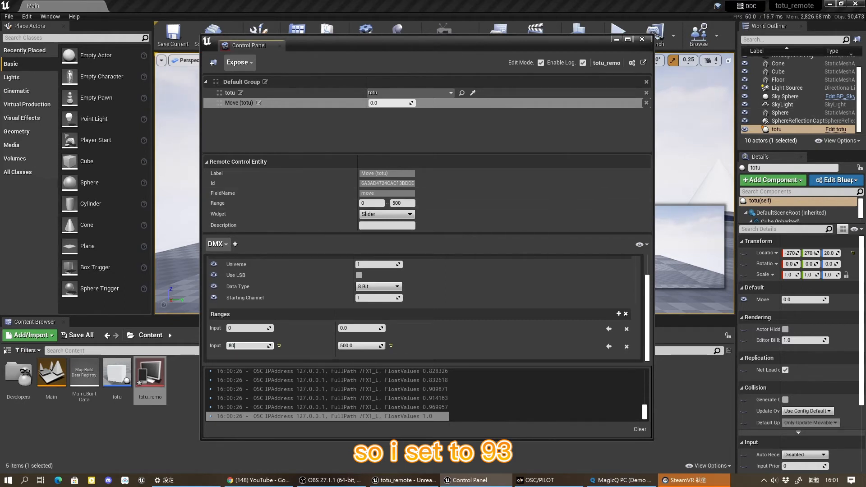
left_click(618, 480)
left_click_drag(444, 84, 865, 116)
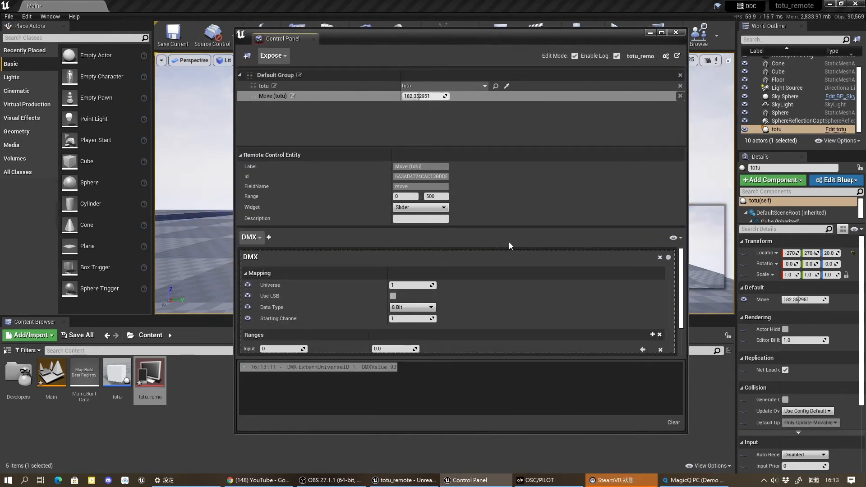
Maximize the control panel and enlarge the area showing the DMX binding.
left_click(661, 33)
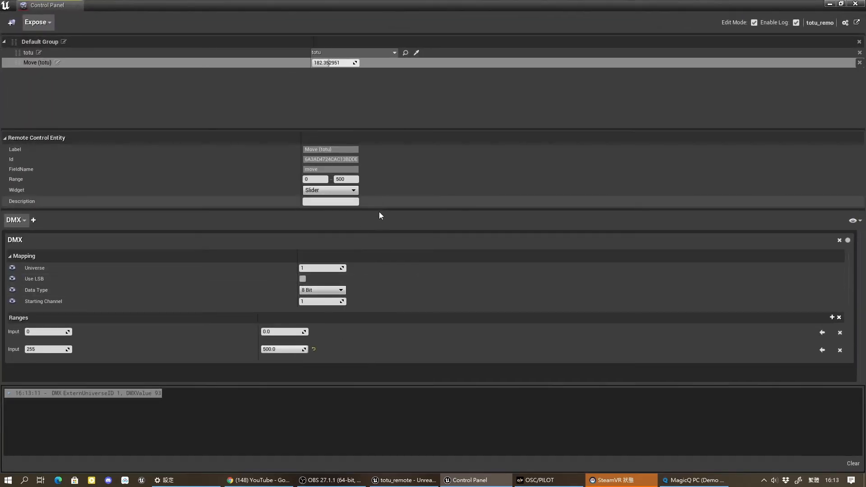
left_click_drag(433, 130, 456, 81)
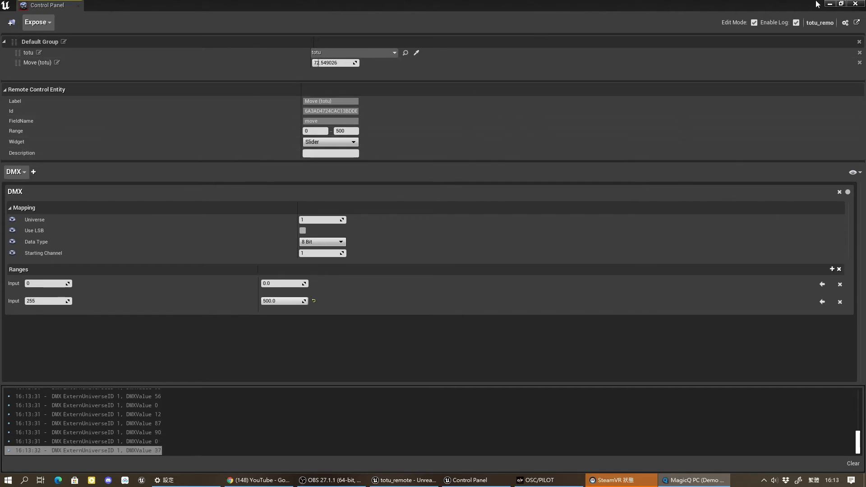
left_click(833, 4)
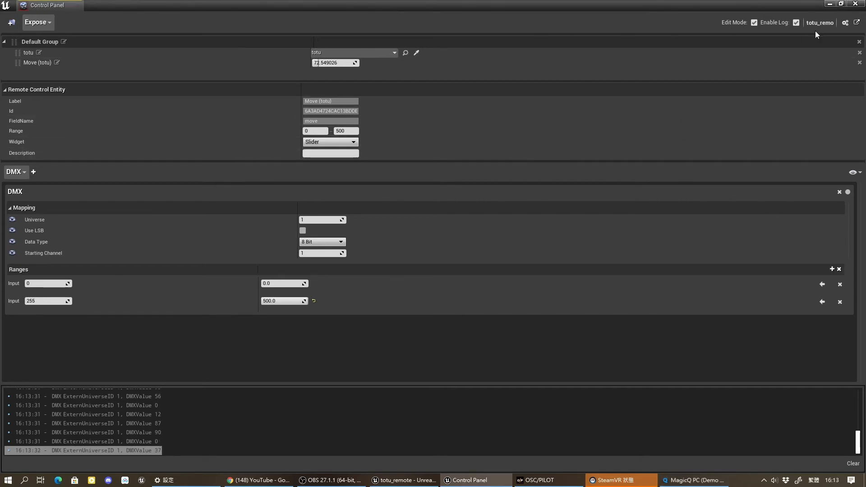
Search the project settings for DMX, review the Art-Net input port and its IP address, and close the settings.
left_click(846, 22)
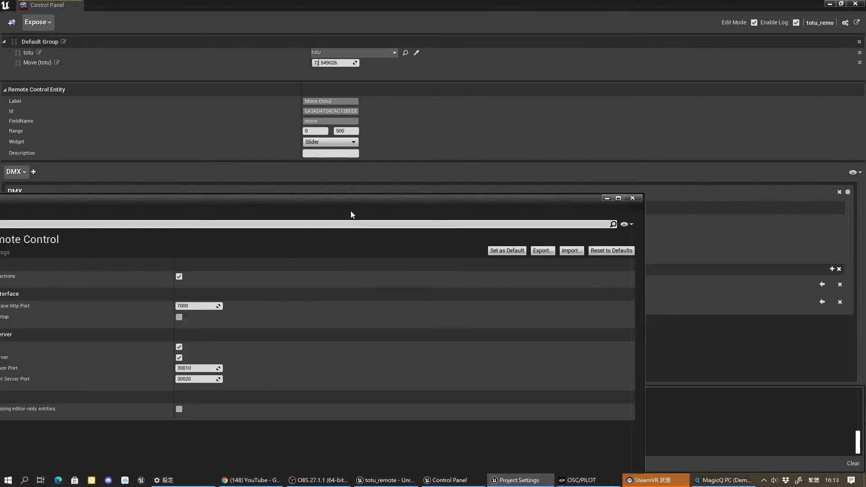
left_click_drag(353, 204, 577, 31)
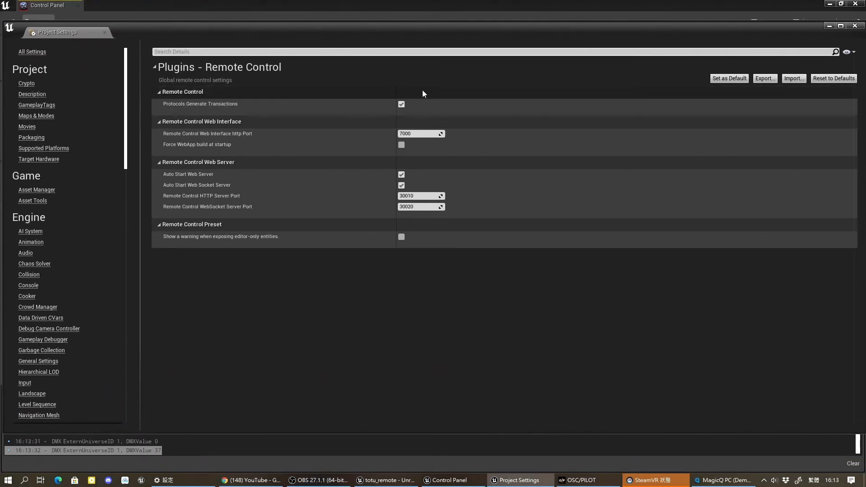
left_click(234, 51)
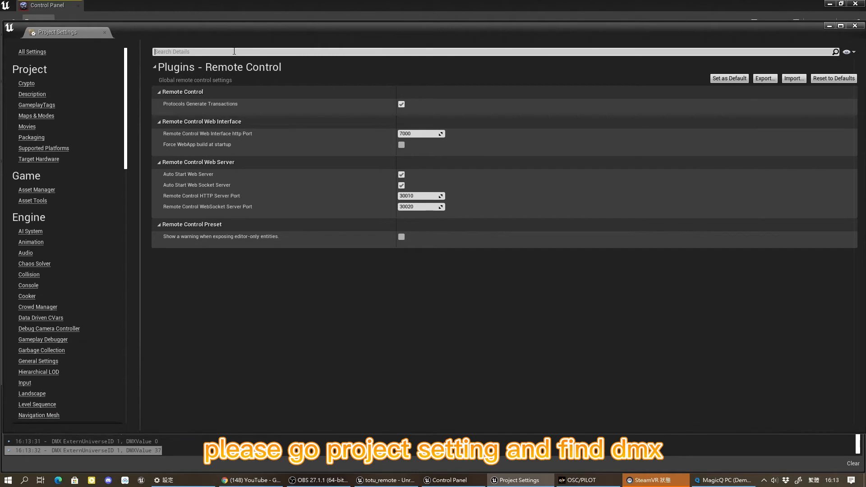
type("DMX")
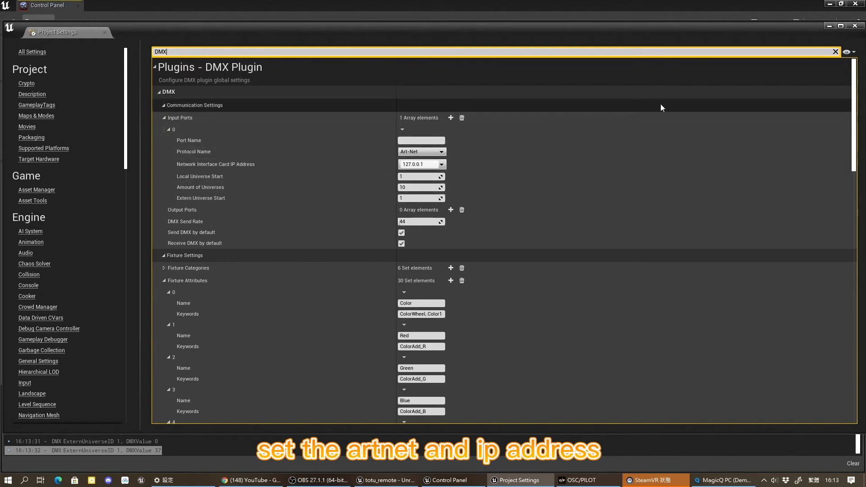
left_click(856, 26)
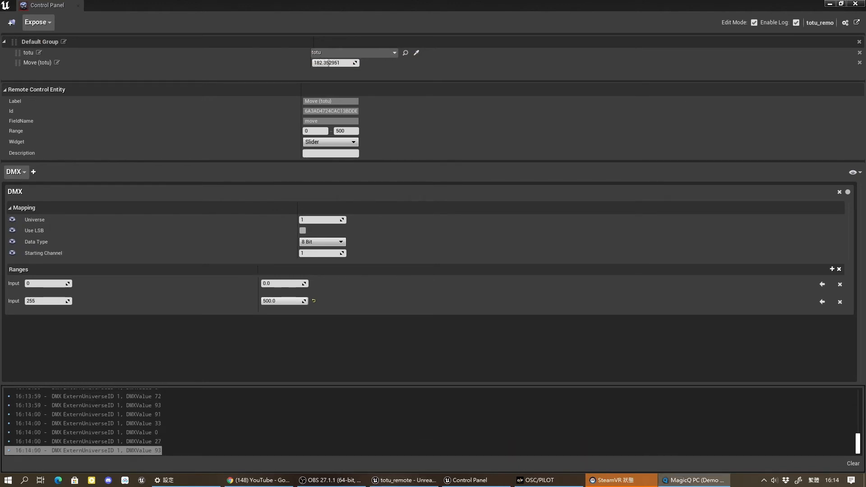
Set the DMX binding's upper input range value to 93, uncover the viewport and save the level.
left_click(45, 301)
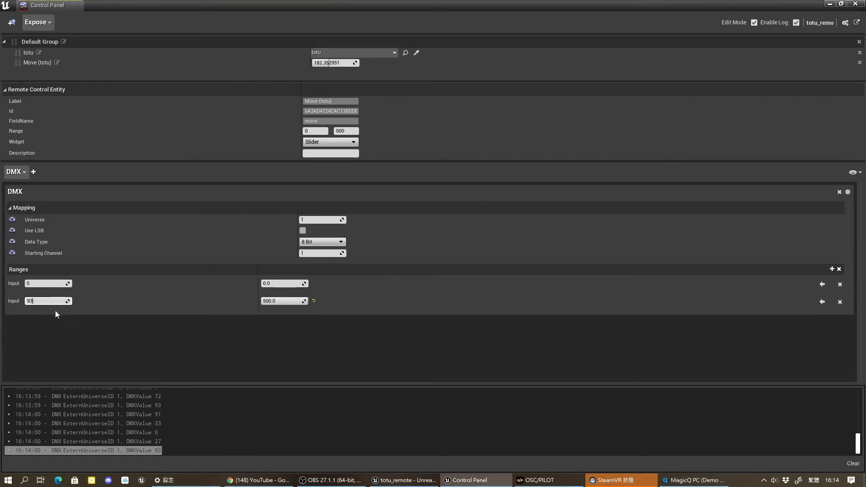
key("Return")
left_click_drag(484, 13, 389, 366)
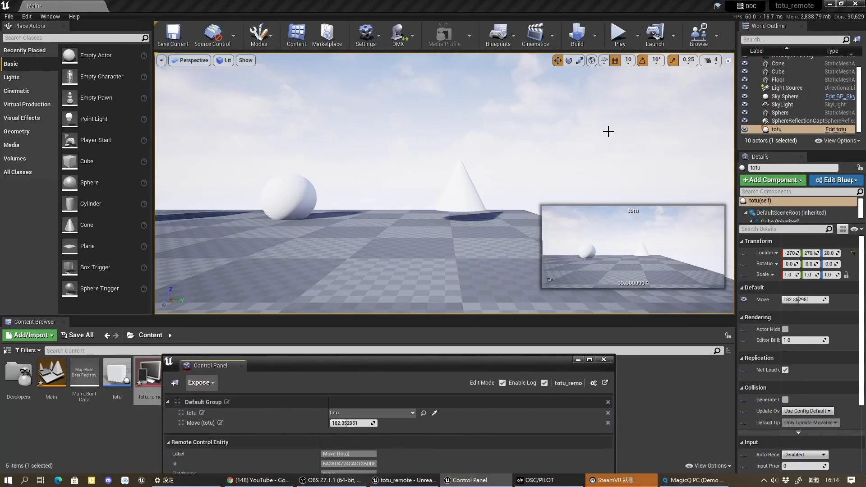
left_click(173, 34)
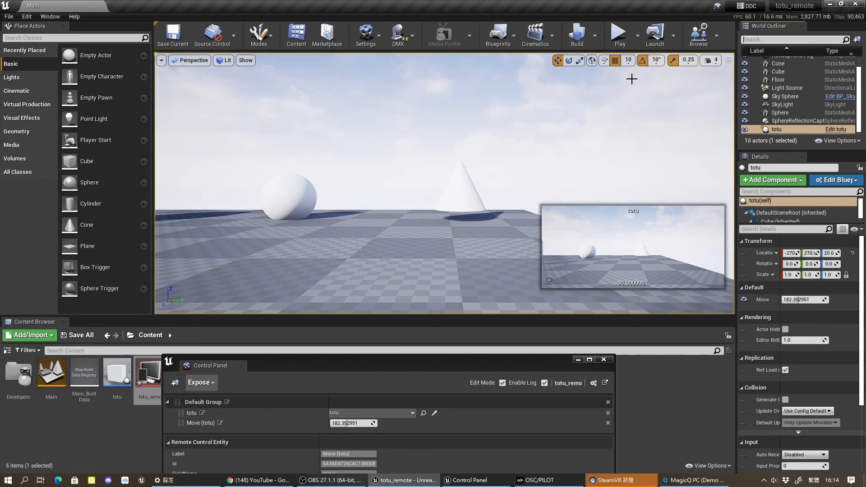
Play the level to watch totu respond to the incoming DMX signal, and stop the session.
left_click(619, 34)
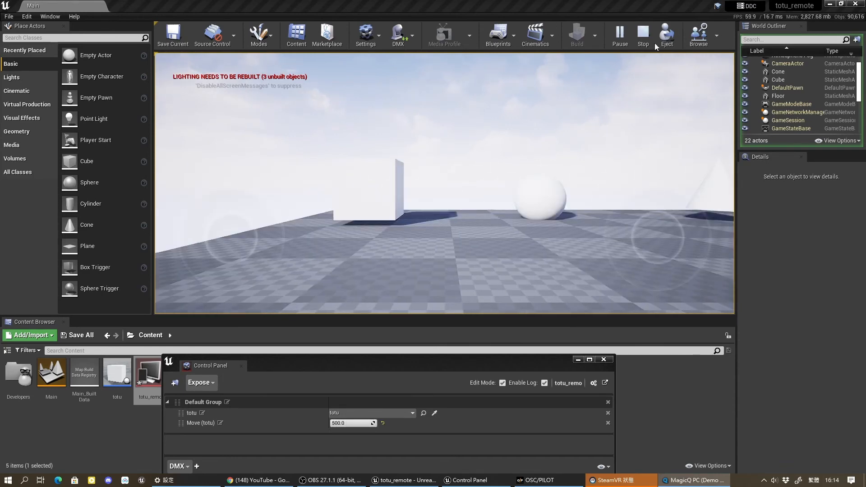
left_click(651, 41)
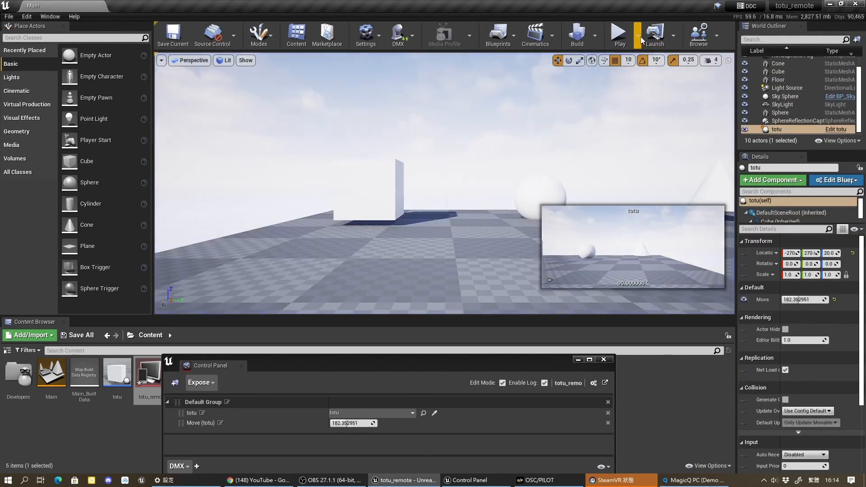
left_click(641, 37)
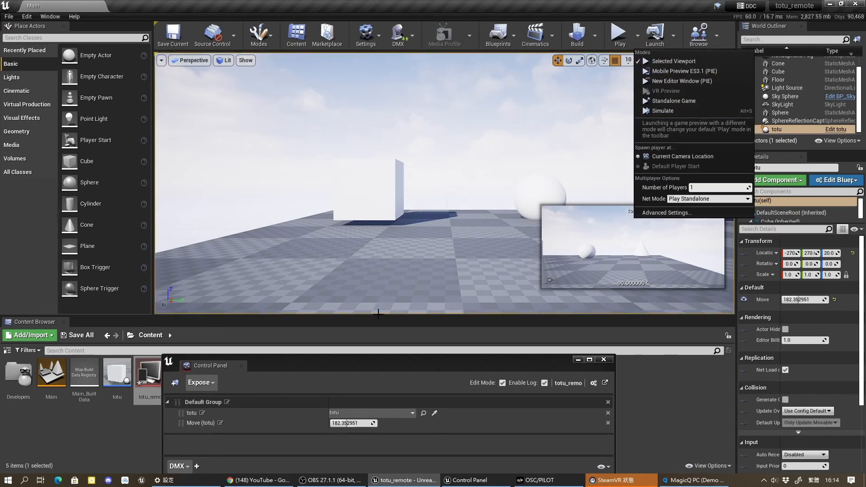
Remove the DMX binding from Move (totu) and add a MIDI binding in its place.
left_click_drag(416, 366, 461, 90)
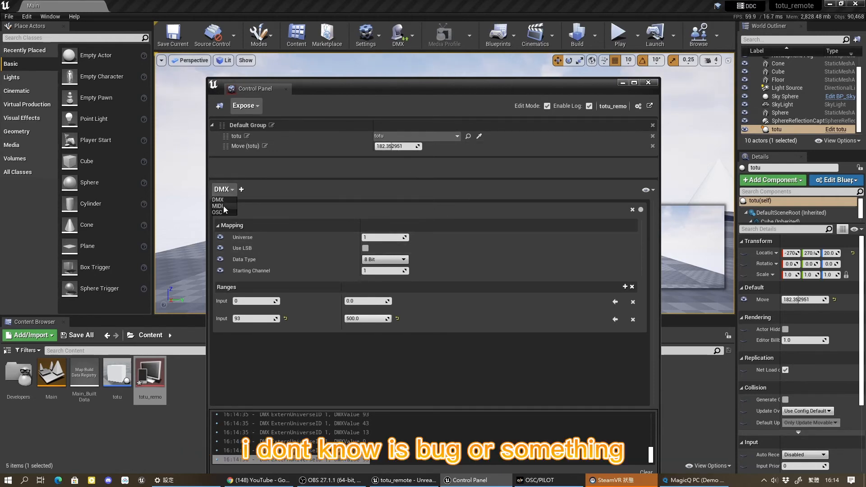
left_click(223, 205)
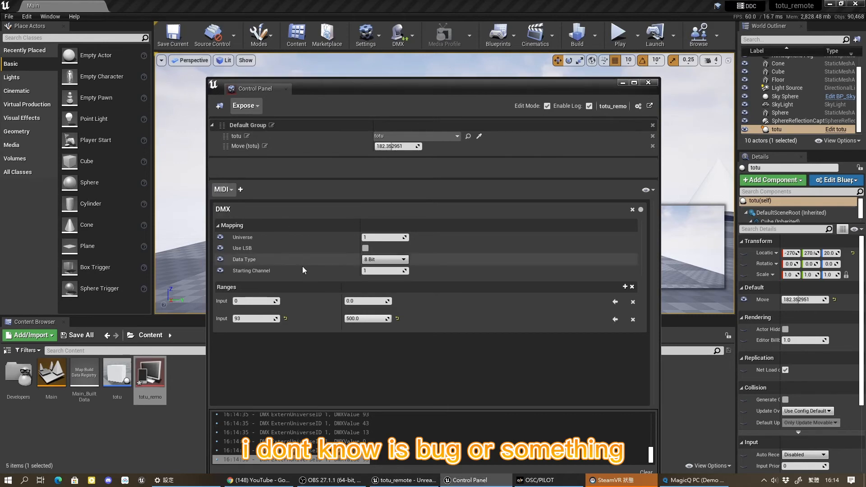
left_click(634, 210)
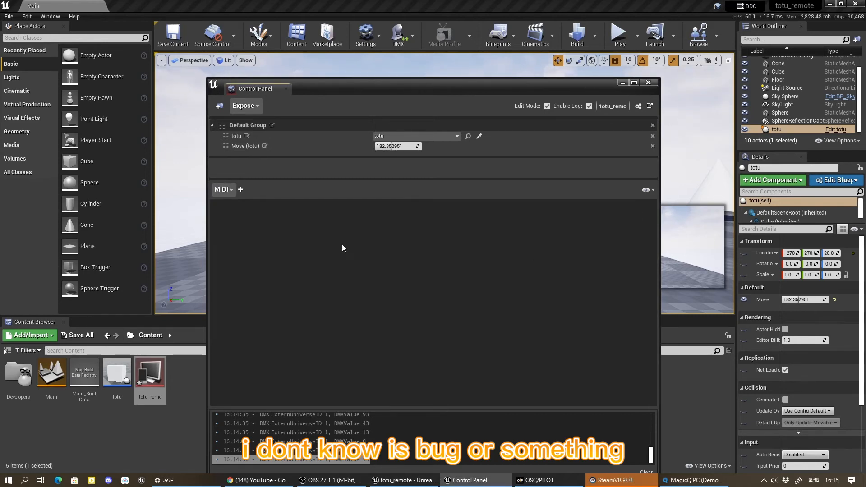
left_click(231, 190)
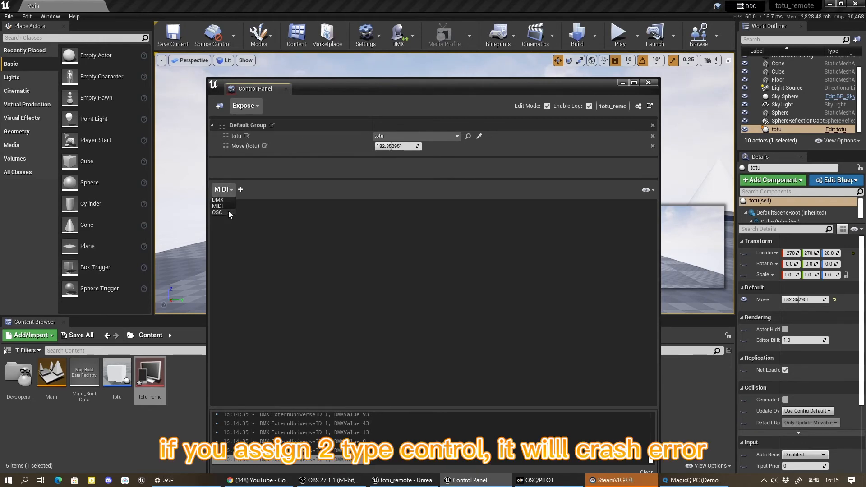
left_click(229, 207)
left_click(241, 190)
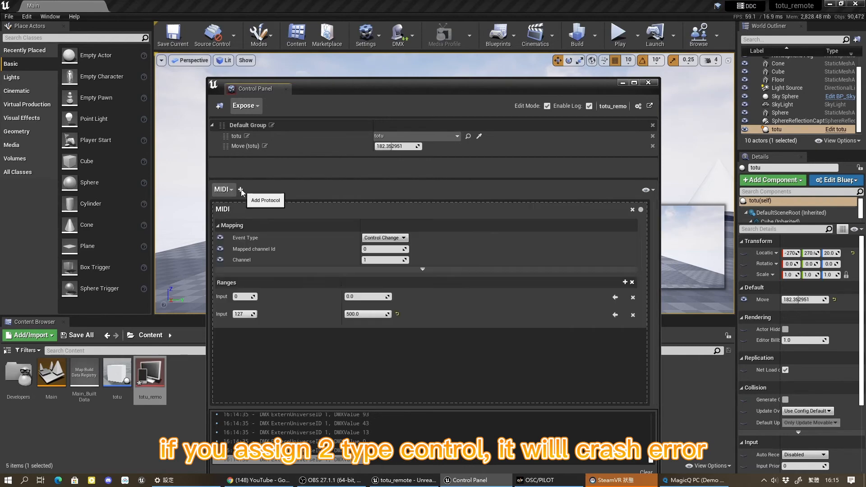
Select the MIDI binding's device by Device Name as iCON iControls and set its mapped channel id to 7.
left_click(422, 269)
left_click(412, 276)
left_click(412, 289)
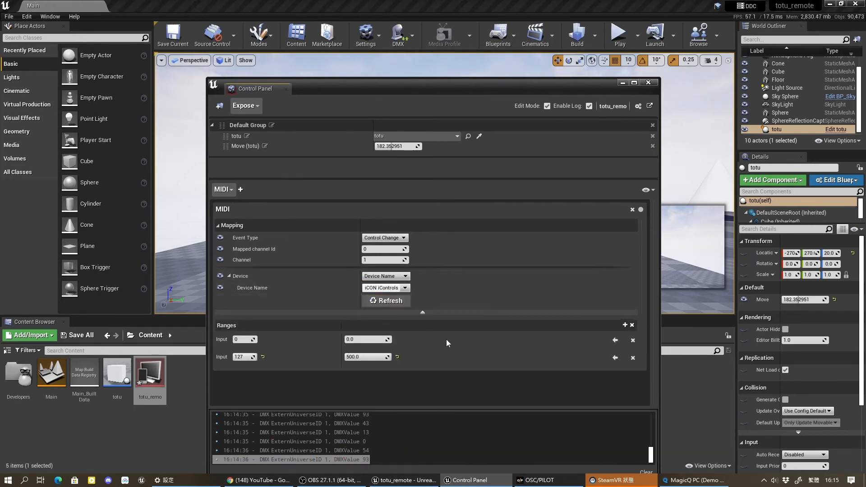
left_click(383, 249)
type("7")
key("Return")
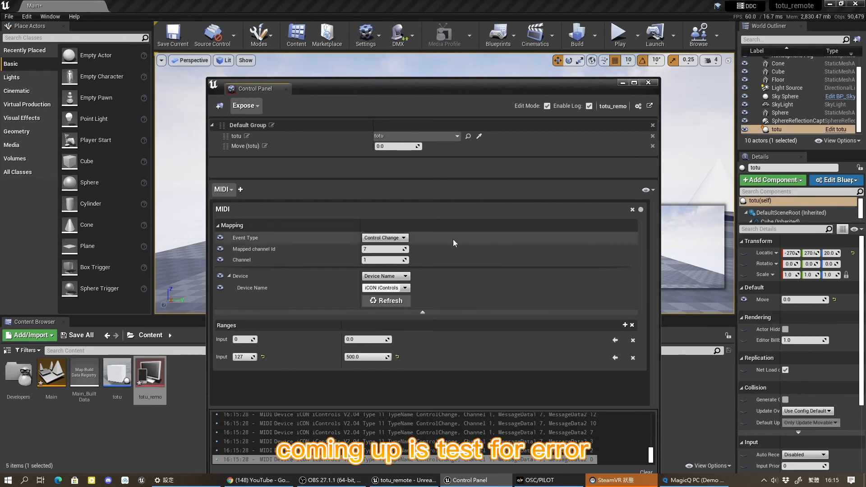
Maximize the control panel and add a second MIDI binding and a DMX binding to Move (totu).
double_click(447, 84)
left_click(32, 114)
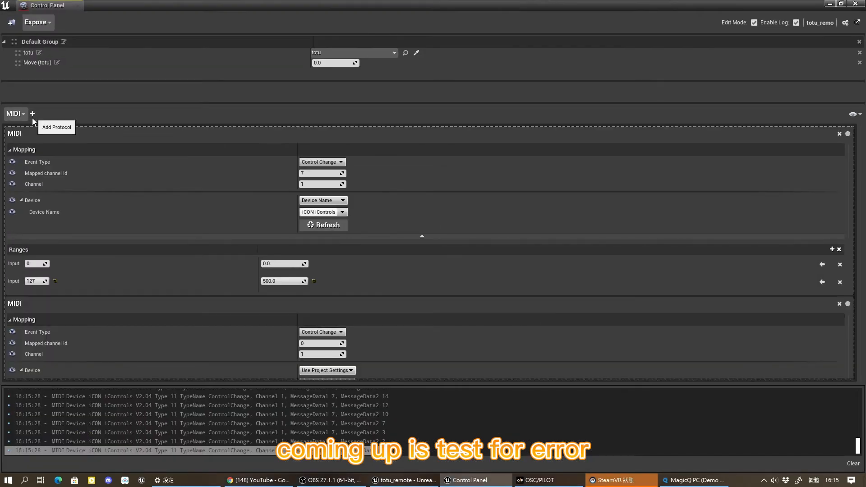
left_click(15, 113)
left_click(10, 124)
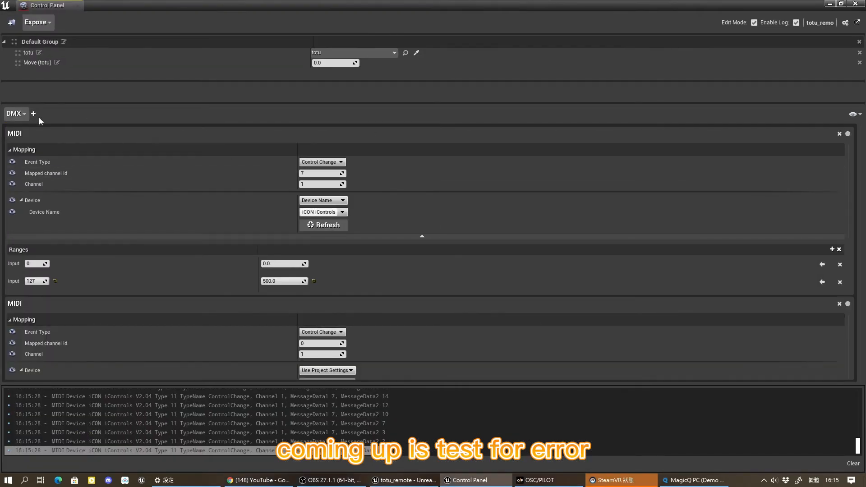
left_click(32, 114)
left_click(423, 264)
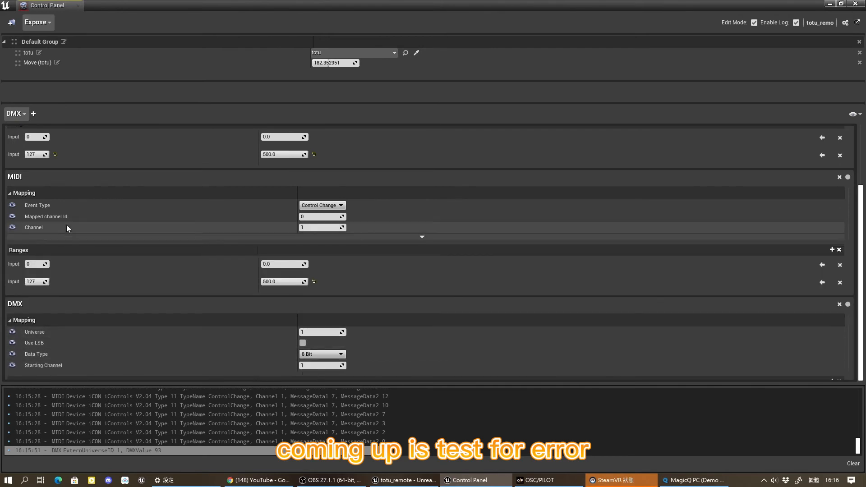
Remove the second MIDI binding from Move (totu) and set the DMX binding's upper range input to 93.
scroll(160, 229, "up", 3)
left_click(839, 275)
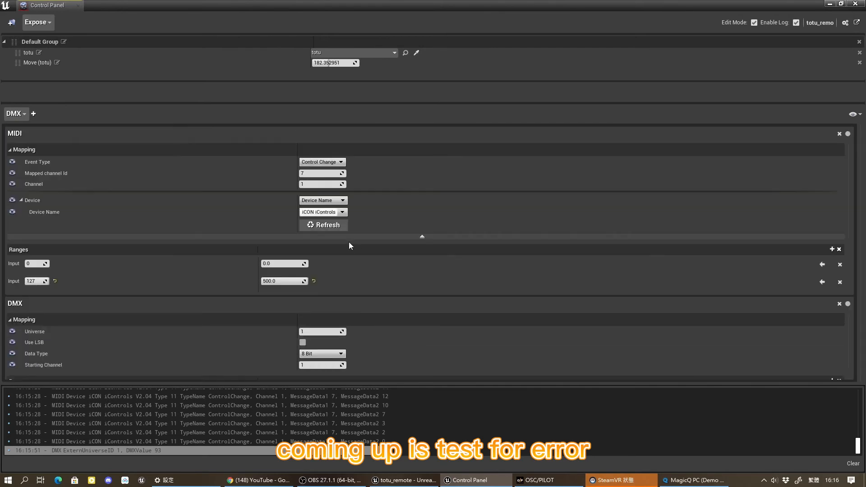
left_click_drag(601, 386, 591, 439)
left_click(48, 420)
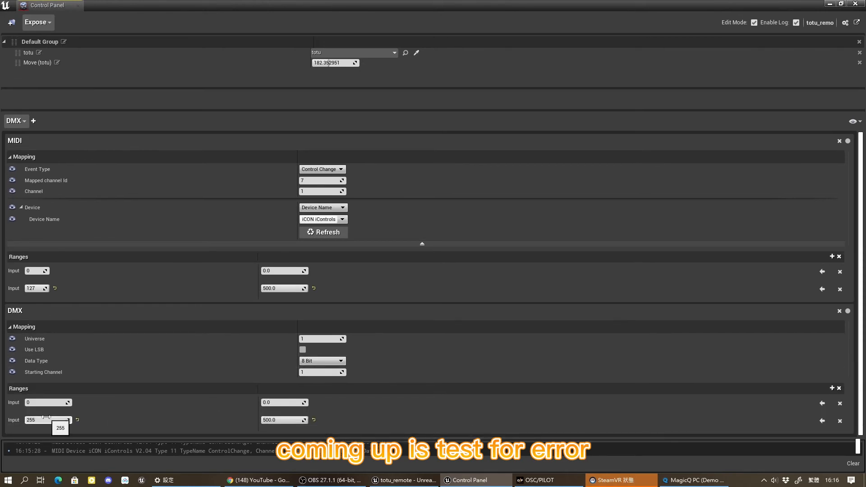
type("93")
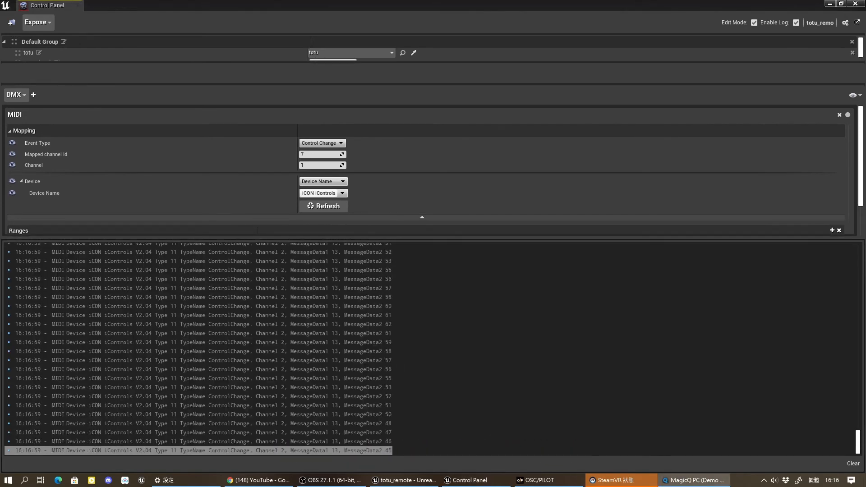
Check the status of the MIDI and DMX bindings, and play the level to test them together.
left_click_drag(490, 238, 491, 415)
left_click(423, 239)
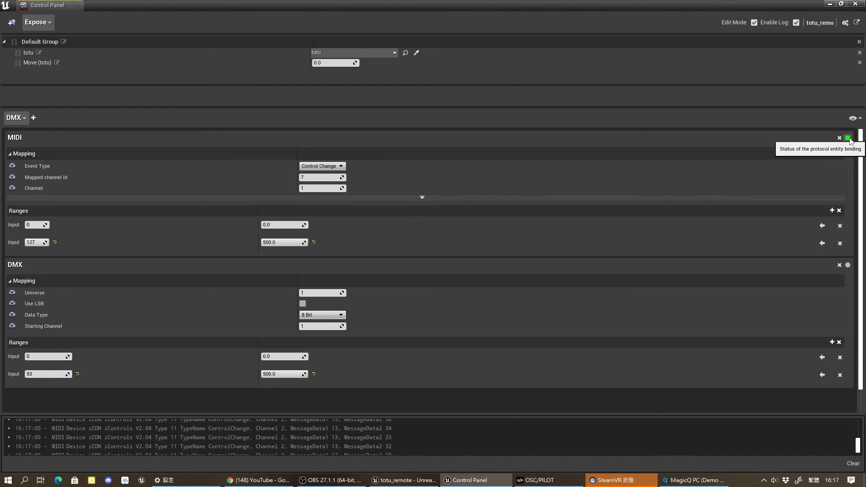
left_click(849, 266)
left_click_drag(642, 5, 1, 117)
left_click(620, 36)
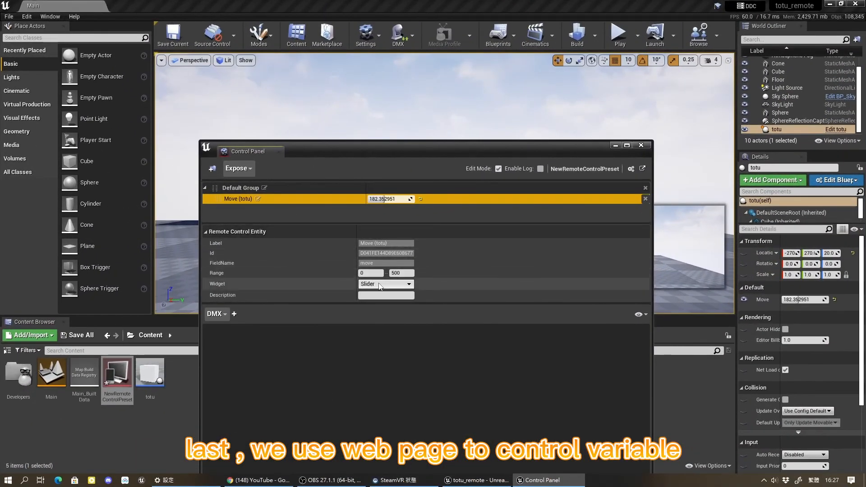
Keep Move (totu)'s widget as Slider, and open NewRemoteControlPreset's Conductor web page in a maximized browser window.
left_click(385, 284)
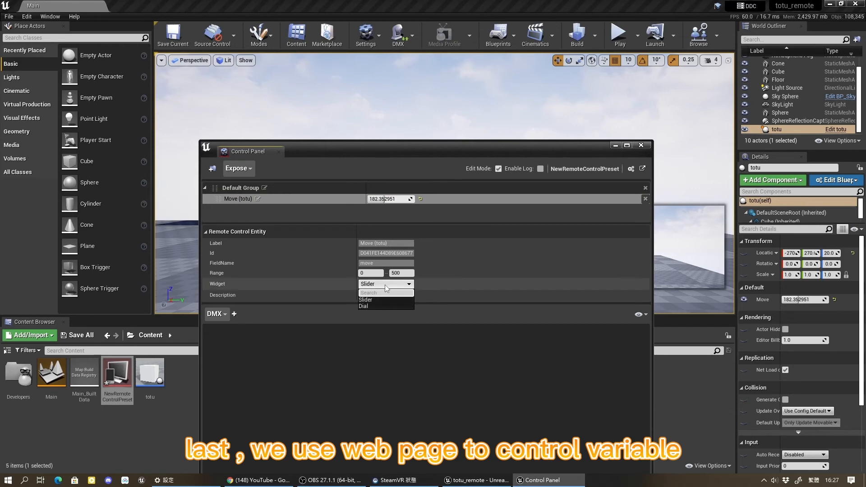
left_click(386, 284)
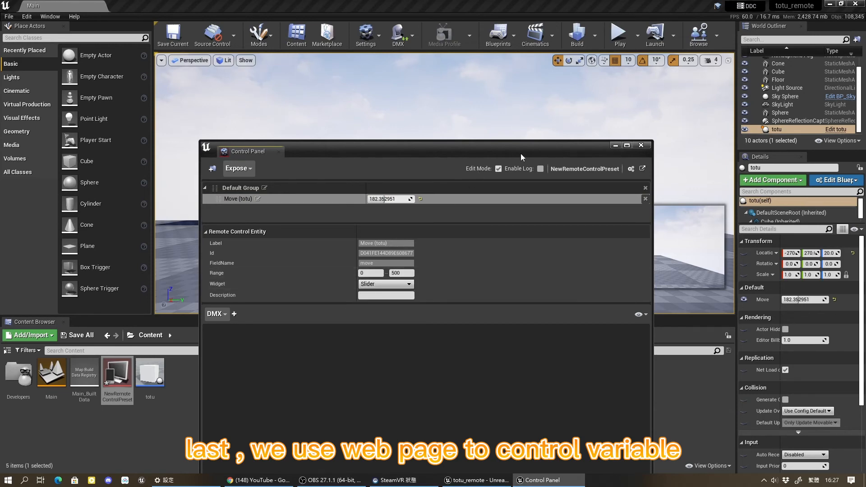
left_click_drag(521, 157, 458, 168)
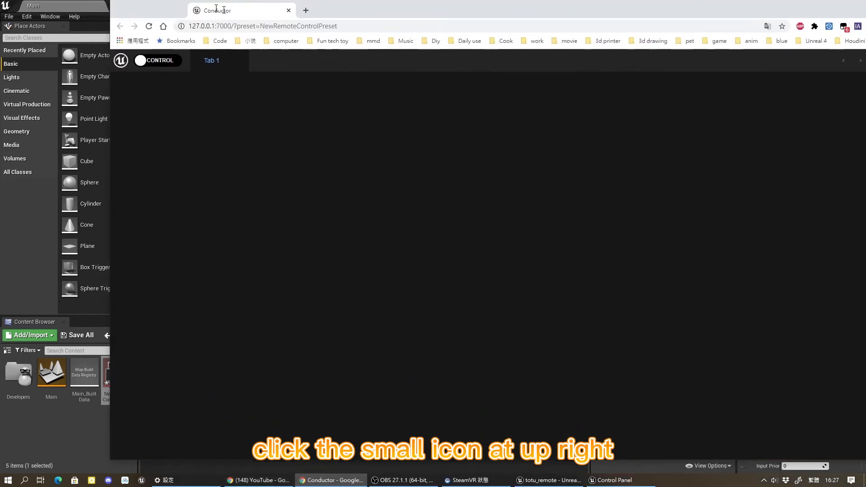
double_click(135, 13)
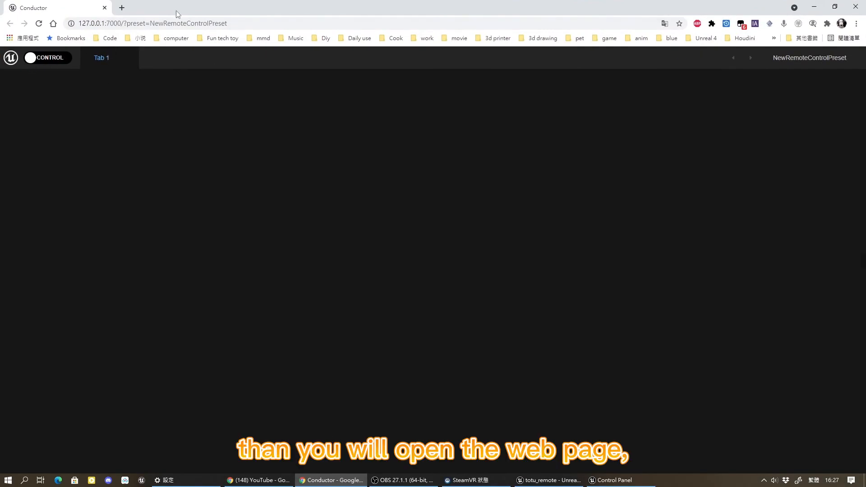
Restore and shrink the Conductor browser window, arrange it over the editor with the control panel, and switch the web page to Design mode.
left_click(835, 6)
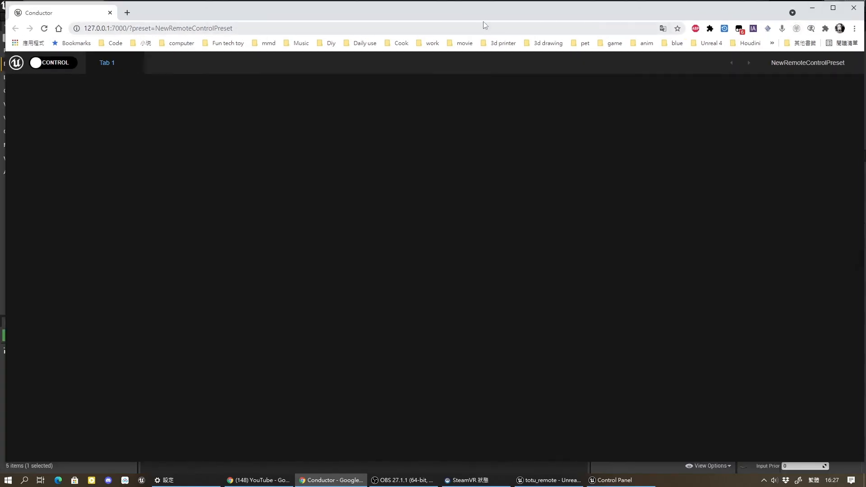
left_click_drag(479, 7, 632, 121)
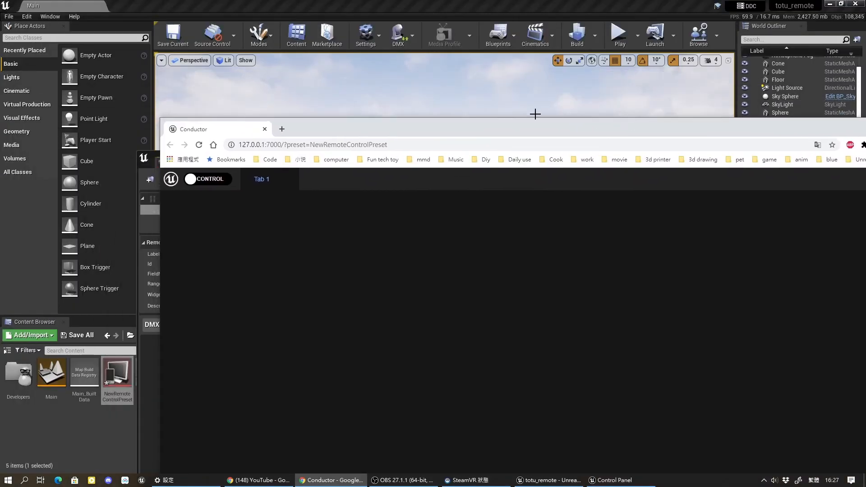
left_click_drag(535, 119, 268, 86)
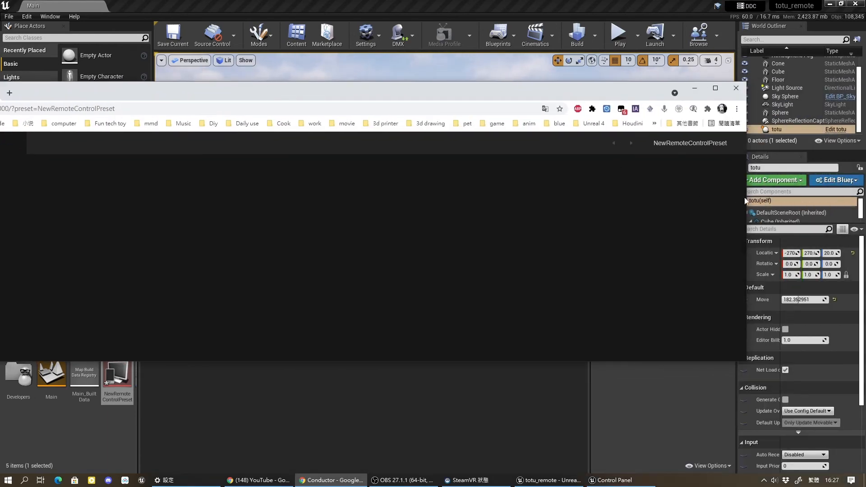
left_click_drag(747, 198, 314, 195)
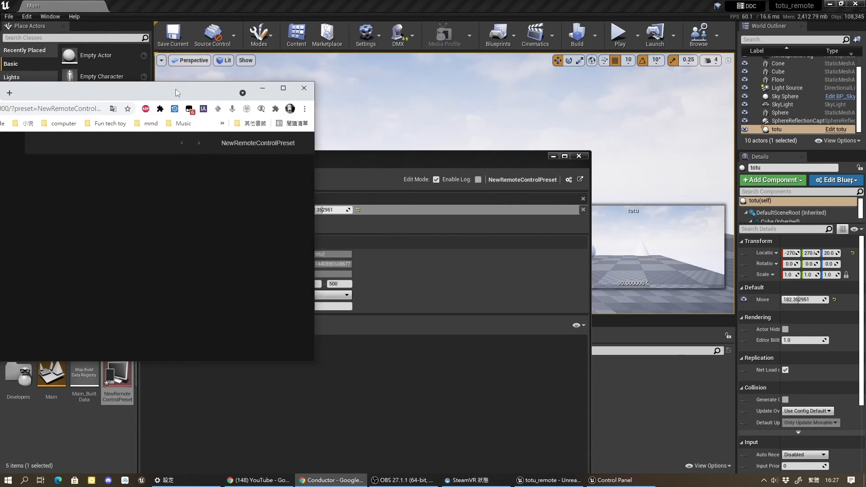
left_click_drag(177, 93, 607, 136)
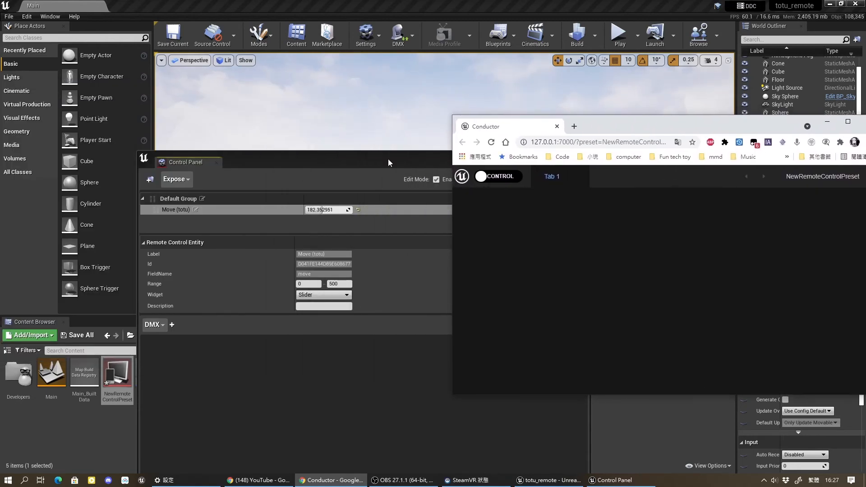
left_click_drag(388, 159, 244, 132)
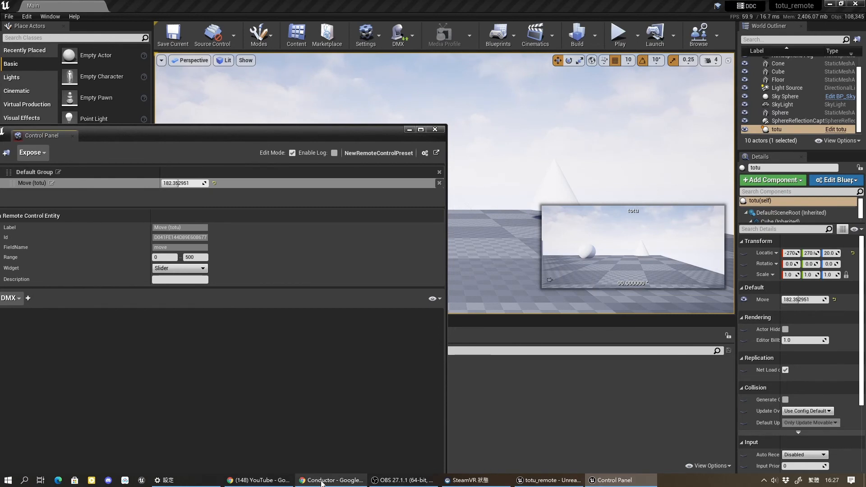
left_click(299, 482)
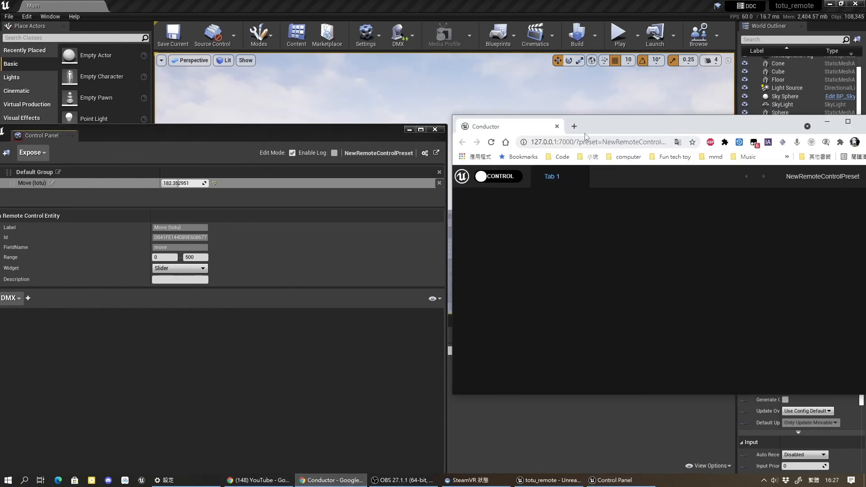
left_click_drag(585, 136, 453, 158)
left_click(326, 213)
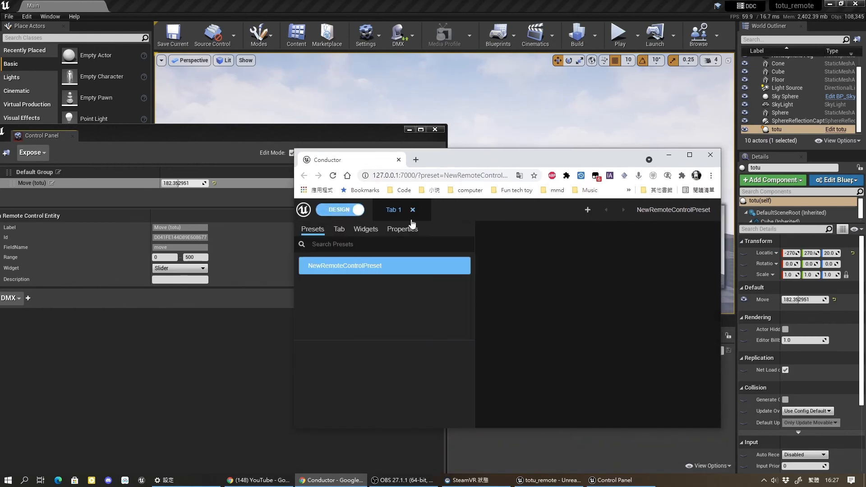
Add a second tab to the Conductor page and delete it again.
left_click(589, 211)
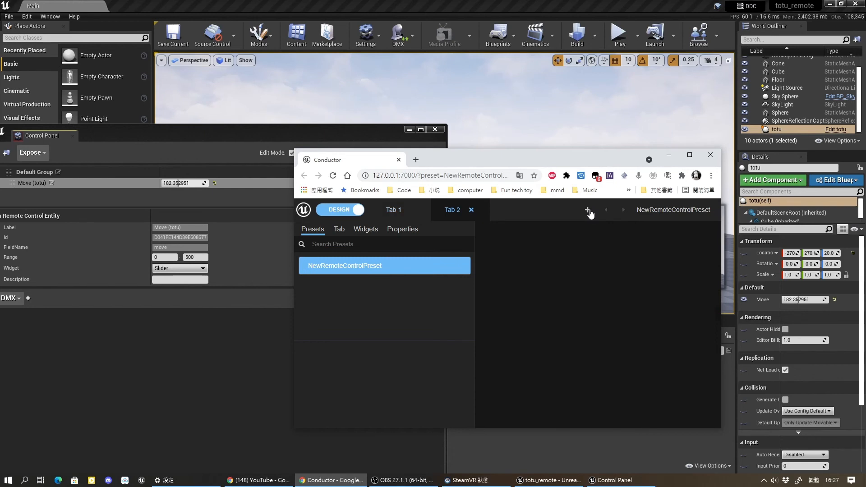
left_click(471, 211)
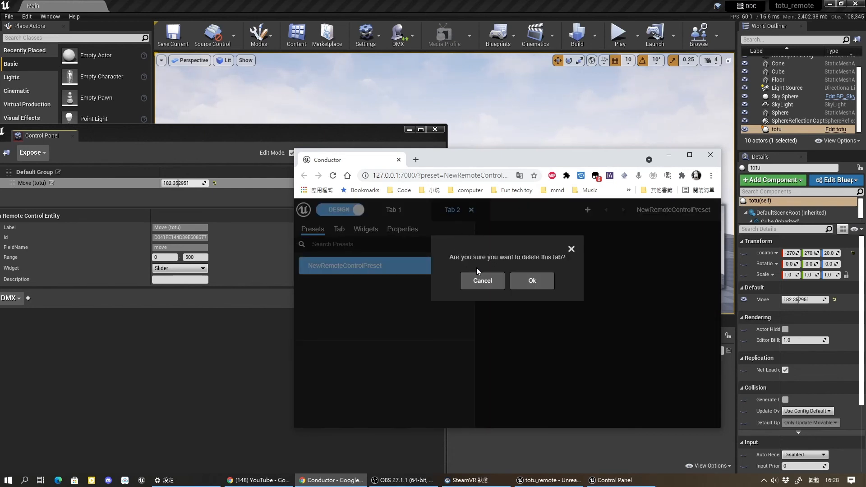
left_click(533, 282)
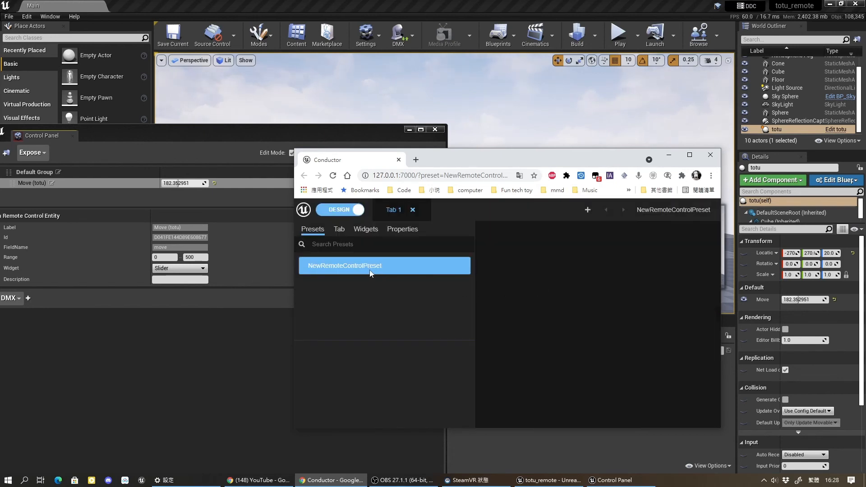
Browse the Tab and Widgets options, and add the Move (totu) property as a slider to Tab 1's canvas.
left_click(338, 229)
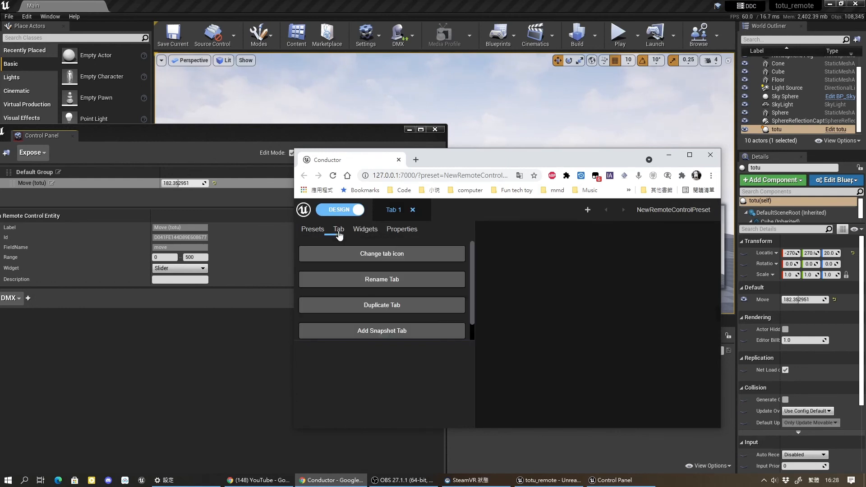
left_click(365, 229)
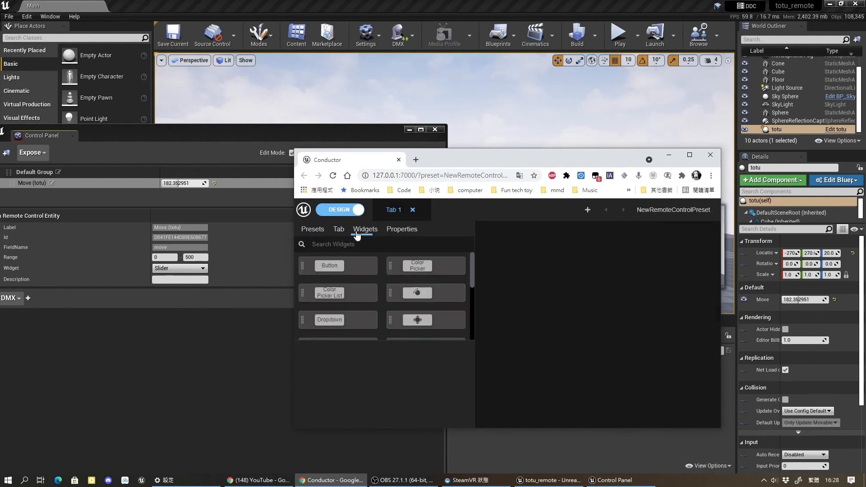
left_click(406, 234)
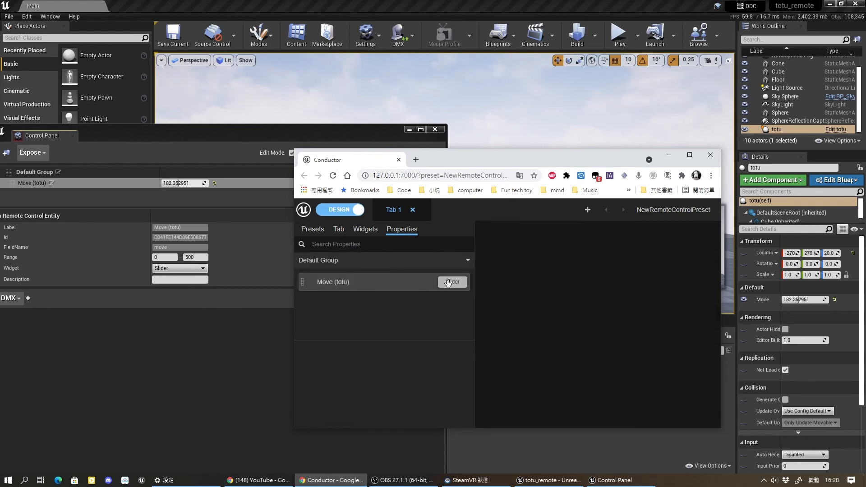
left_click_drag(354, 283, 582, 265)
left_click_drag(598, 156, 515, 96)
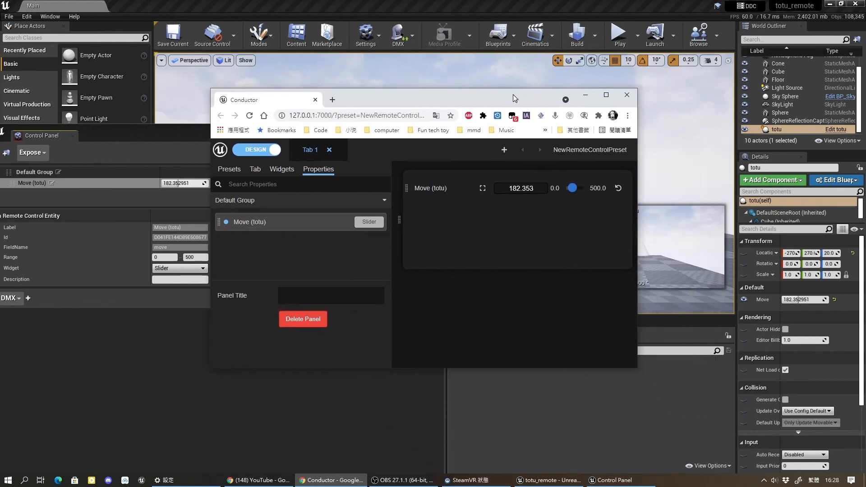
left_click(607, 95)
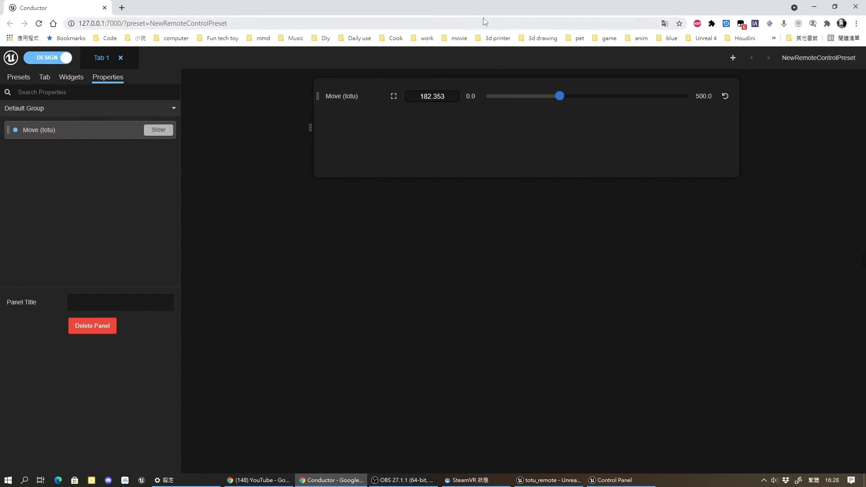
left_click_drag(483, 18, 478, 213)
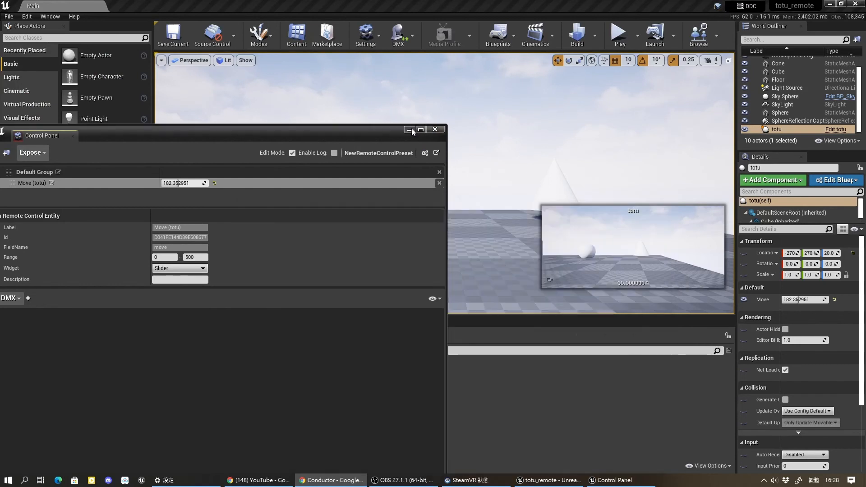
Save the Main level and minimize the control panel to clear the viewport.
left_click(409, 130)
left_click(175, 38)
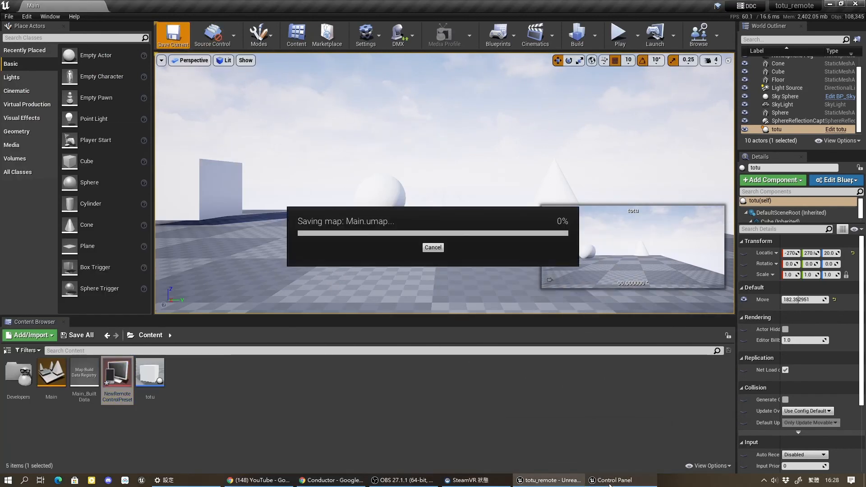
mouse_move(609, 486)
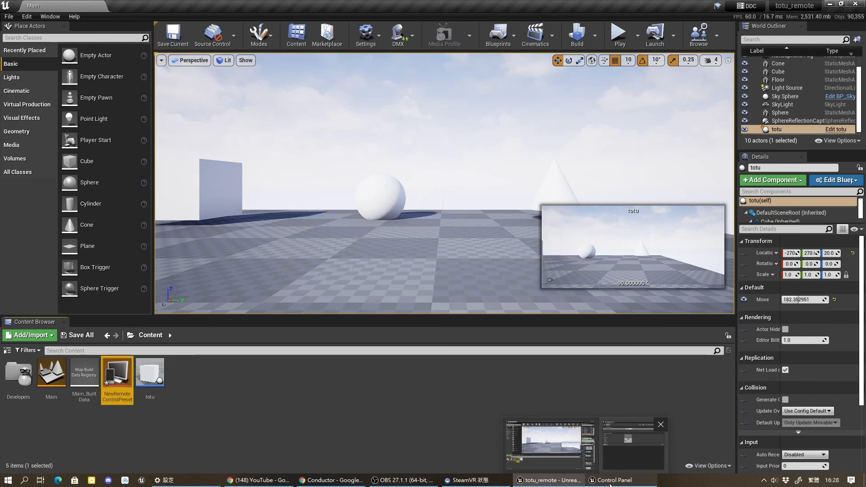
left_click(610, 483)
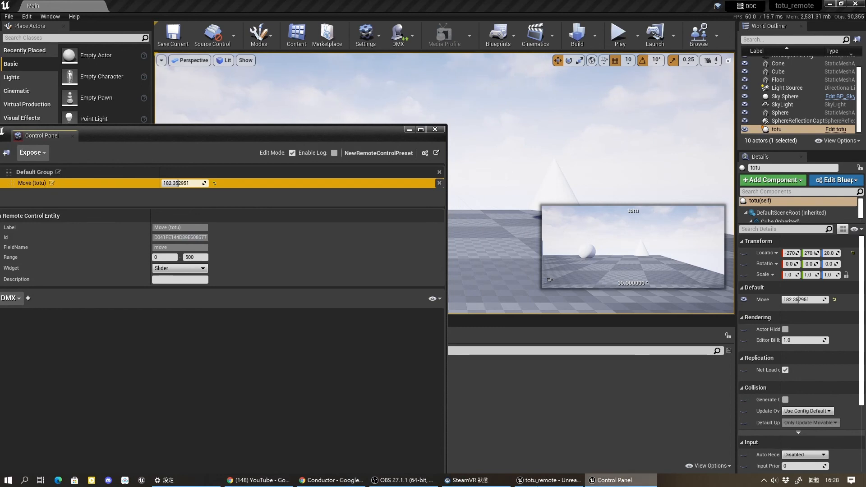
left_click(332, 480)
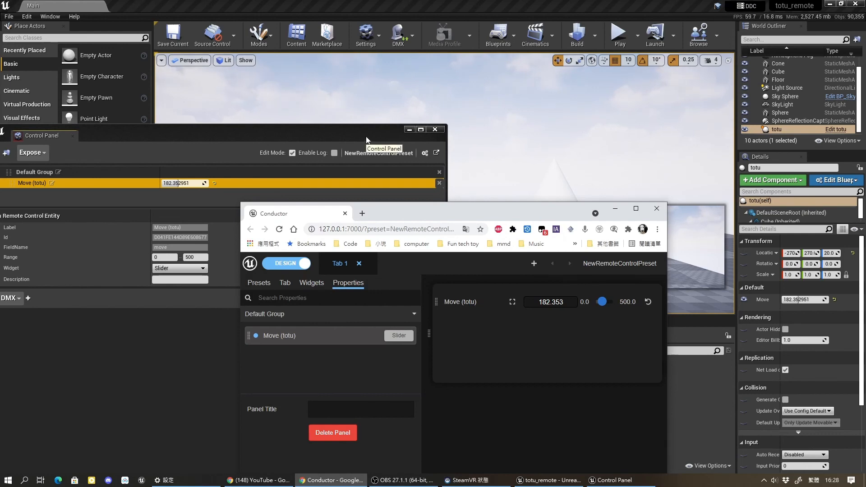
left_click_drag(366, 137, 362, 379)
left_click(430, 372)
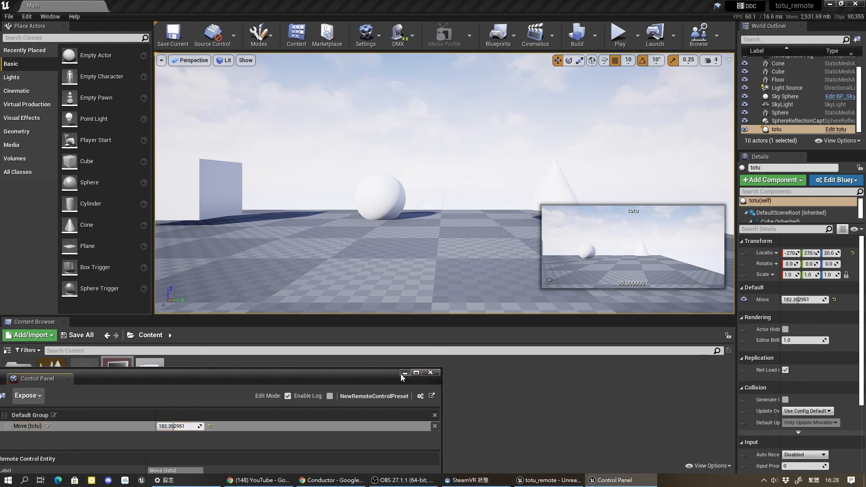
Play the level, widen the Conductor window below the viewport, and move the Move (totu) slider to about 207.
left_click(617, 41)
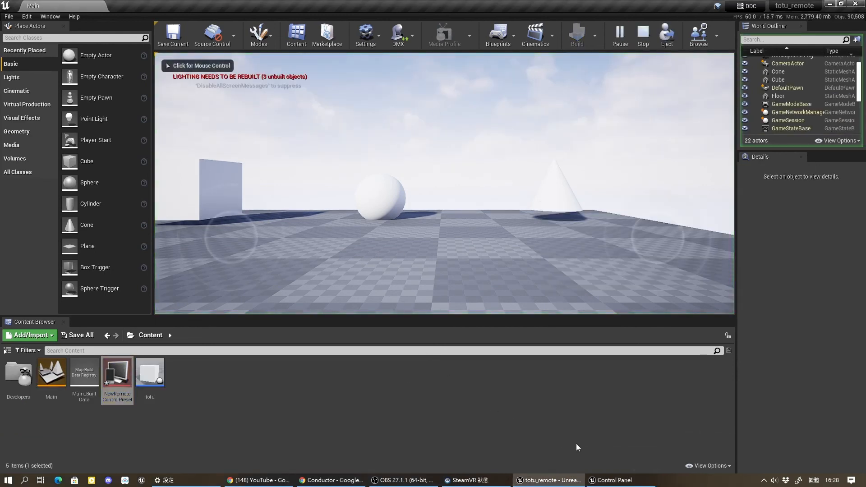
left_click(330, 480)
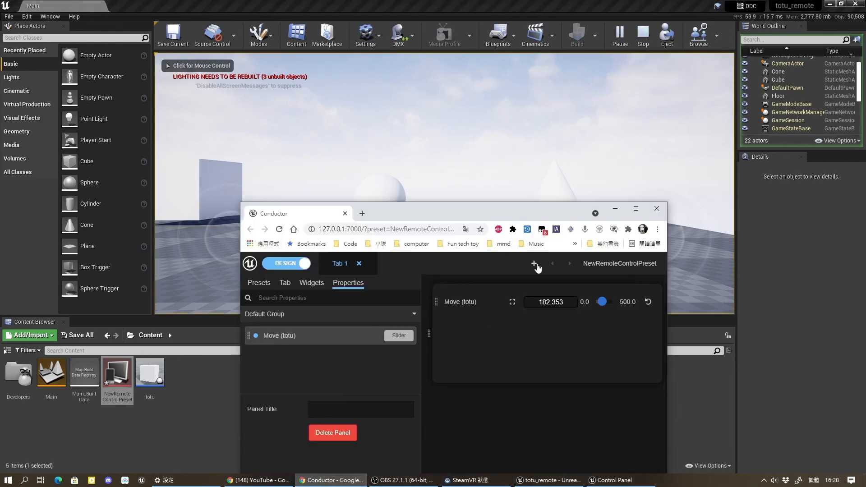
left_click_drag(560, 213, 385, 185)
left_click_drag(496, 240, 730, 240)
left_click_drag(532, 188, 514, 338)
left_click_drag(508, 431, 516, 472)
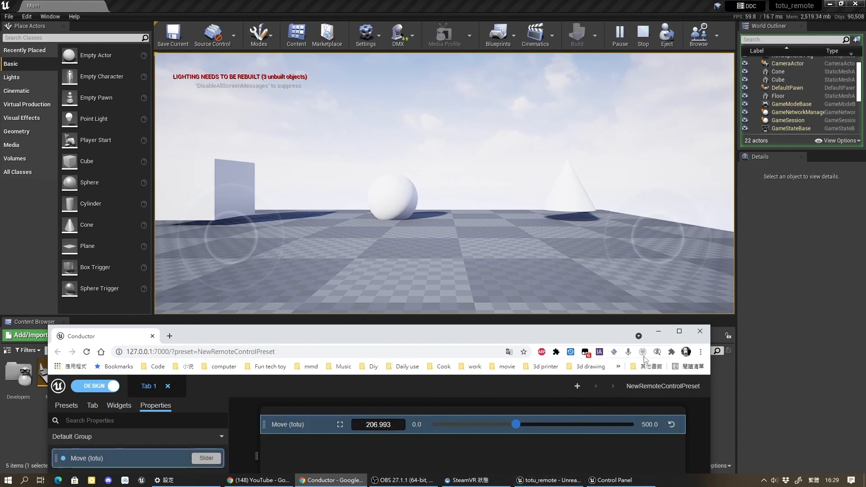
left_click_drag(542, 331, 586, 170)
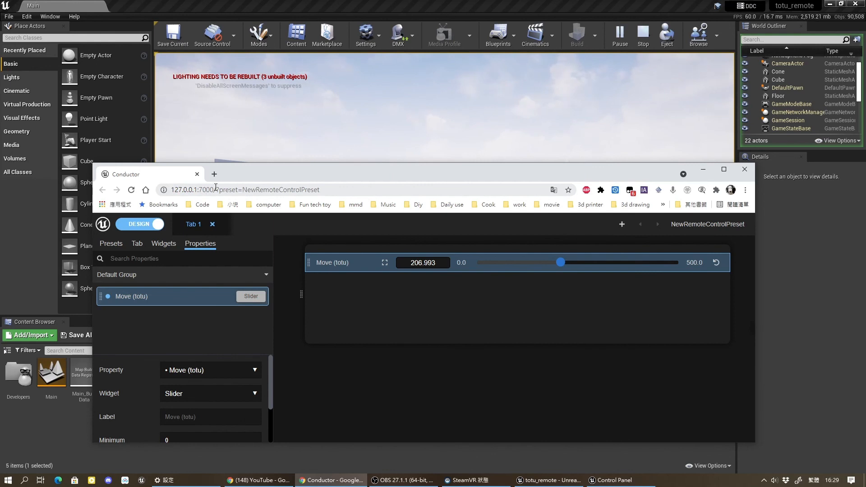
Close the Conductor page and stop the play session in the level editor.
left_click(745, 170)
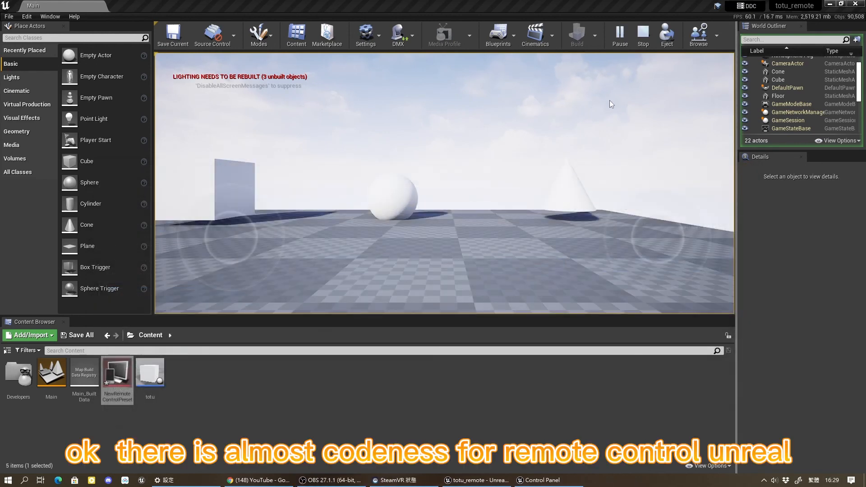
left_click(649, 34)
Restore the preset's control panel, view the project's Remote Control plugin settings, and close both windows.
mouse_move(478, 480)
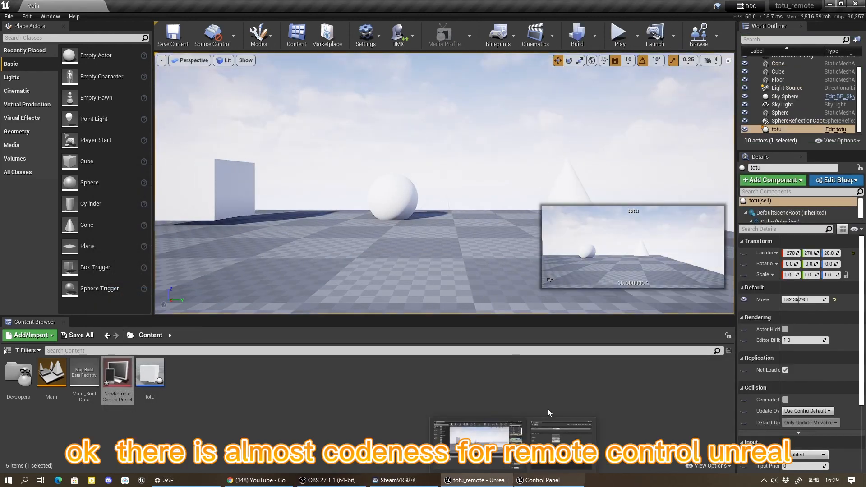
left_click(537, 479)
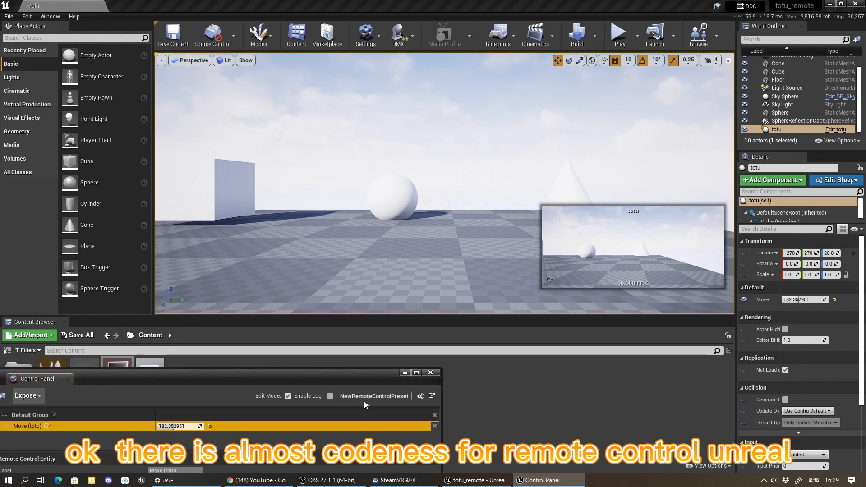
left_click_drag(342, 376, 524, 107)
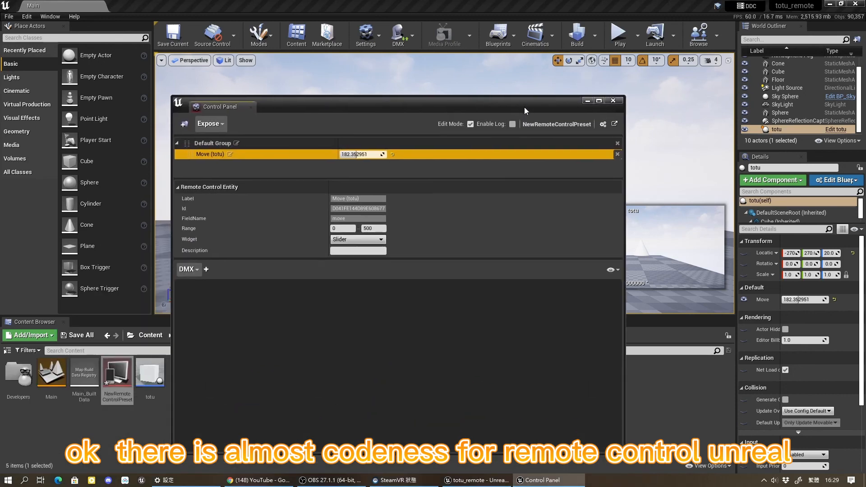
left_click(603, 124)
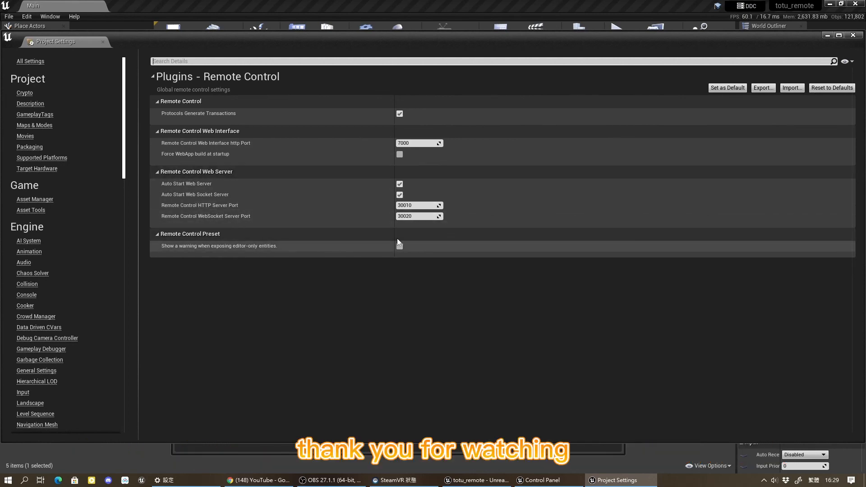
left_click(859, 36)
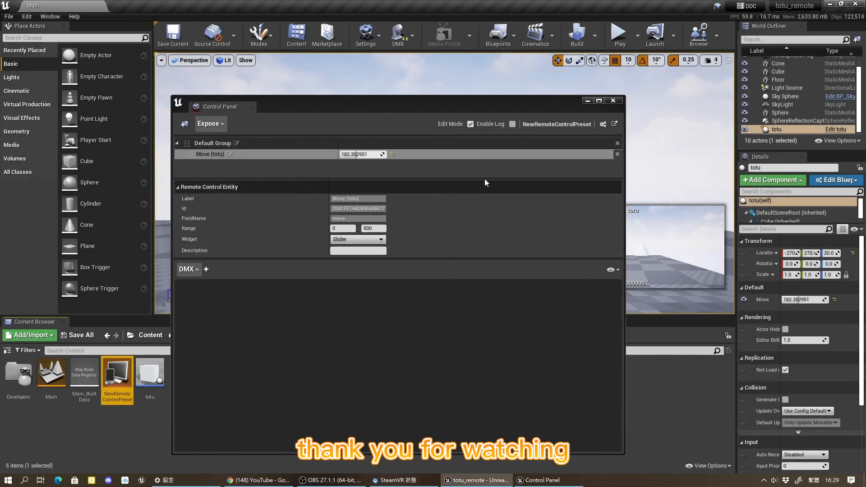
left_click(613, 101)
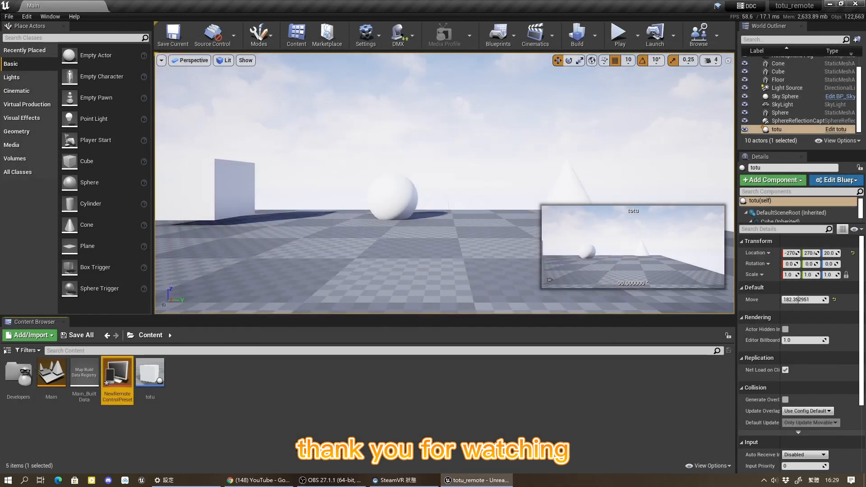